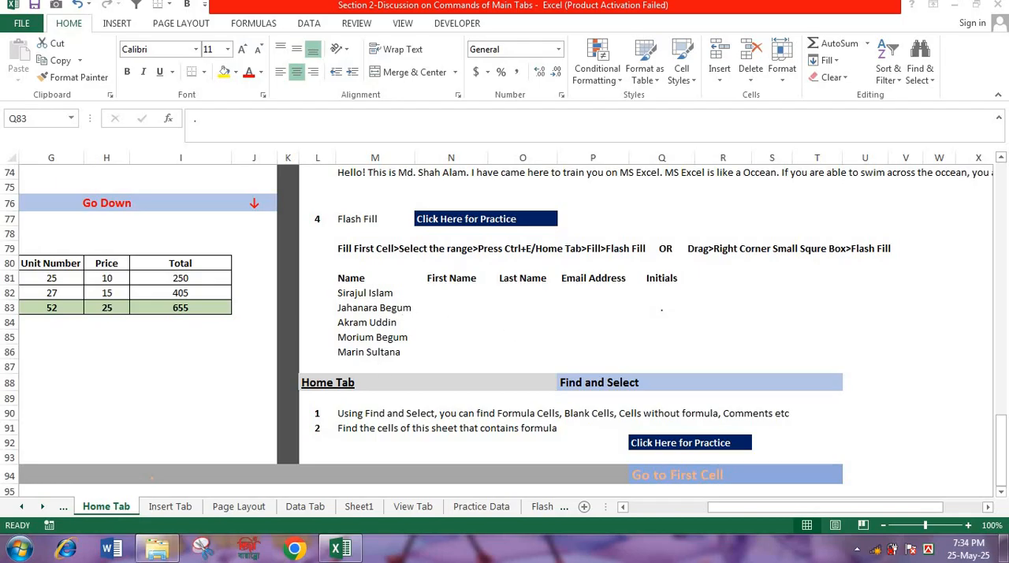
# - Enter the first name from row 82 in N82, fill it down to N86, and set the fill option to Flash Fill
pyautogui.click(443, 291)
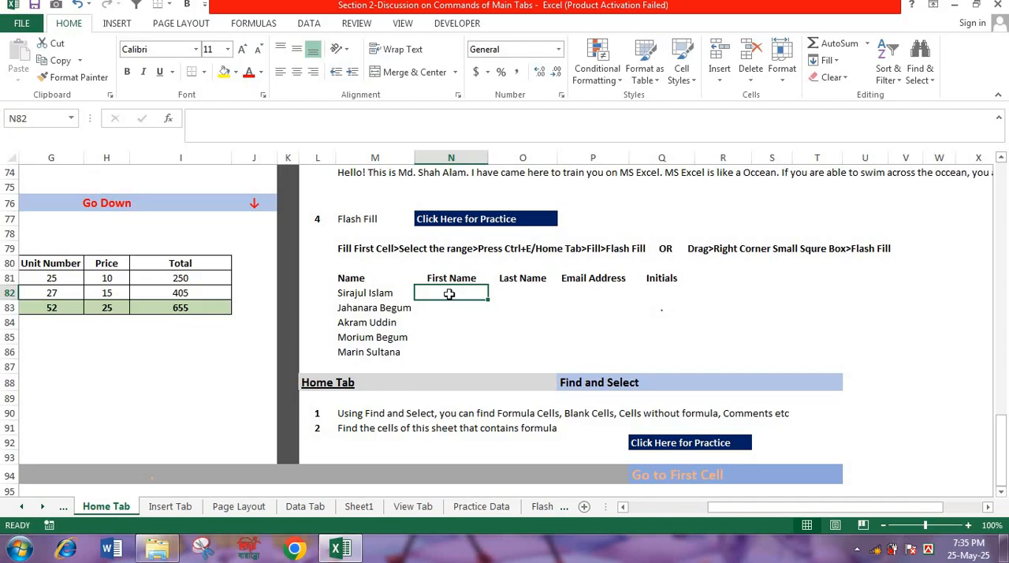
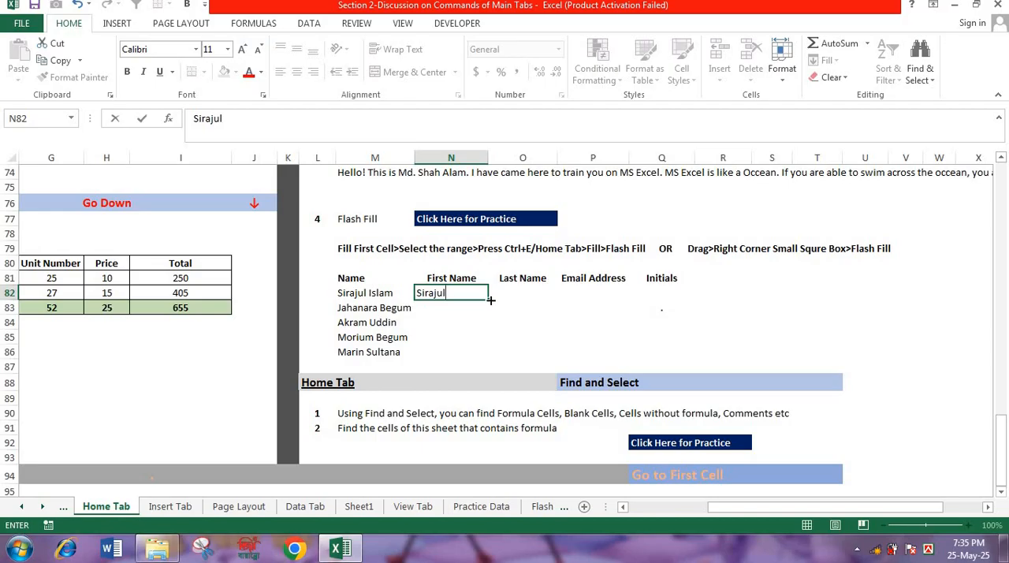
pyautogui.moveTo(491, 300); pyautogui.dragTo(477, 355)
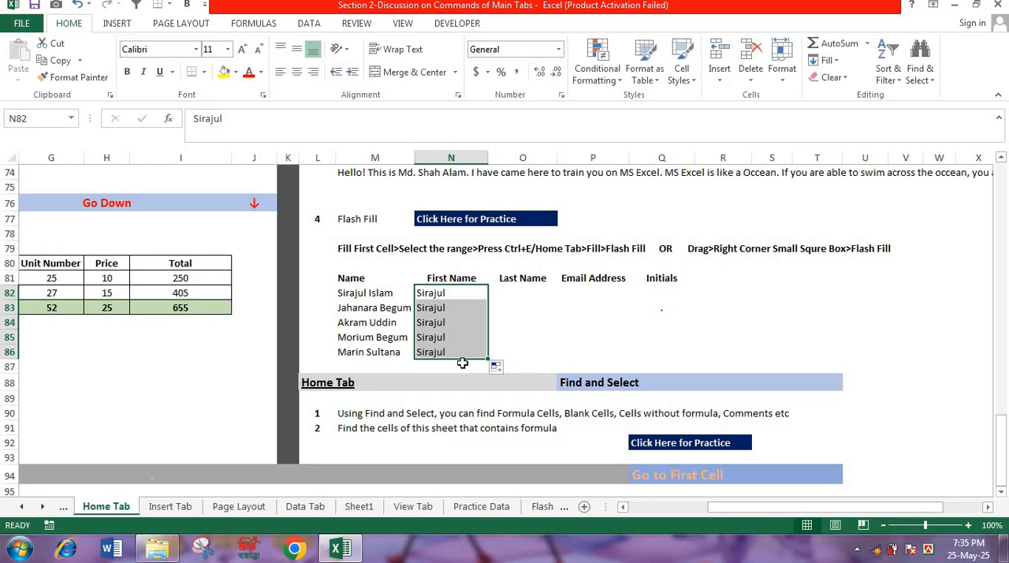
pyautogui.click(498, 368)
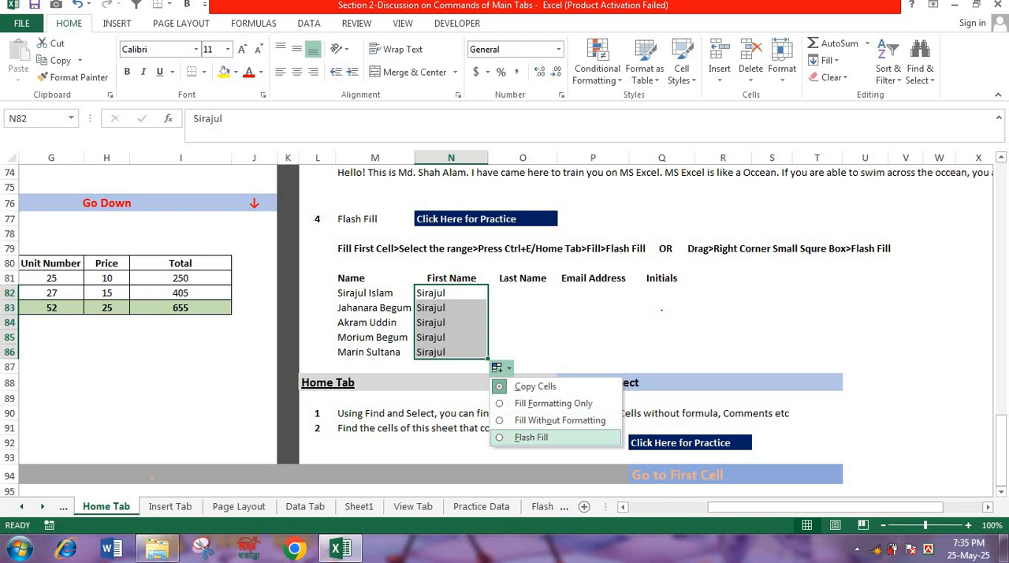
pyautogui.click(505, 440)
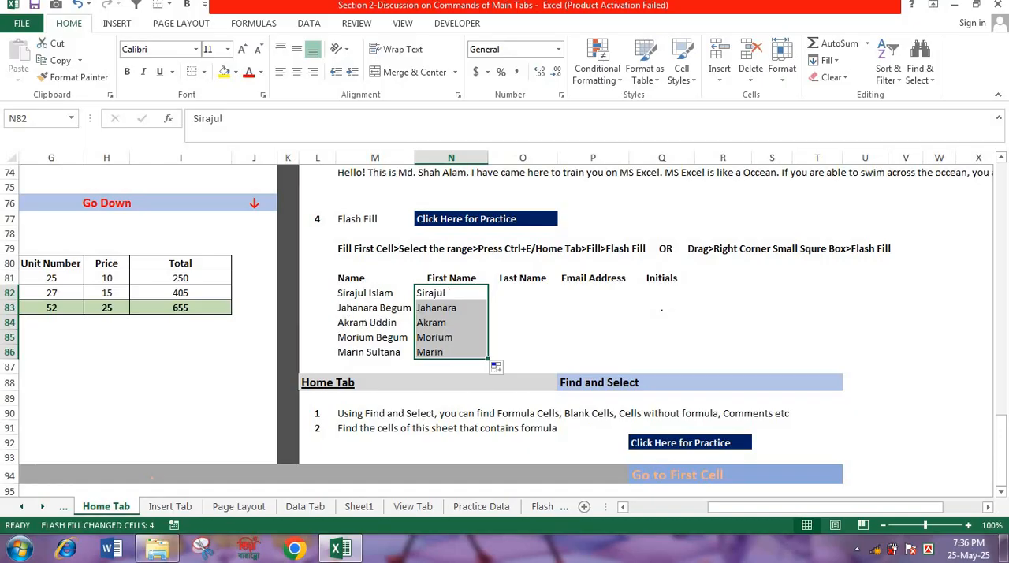
# - Enter the last name from row 82 in O82, fill it down to O86, and convert the copies with Flash Fill
pyautogui.click(530, 292)
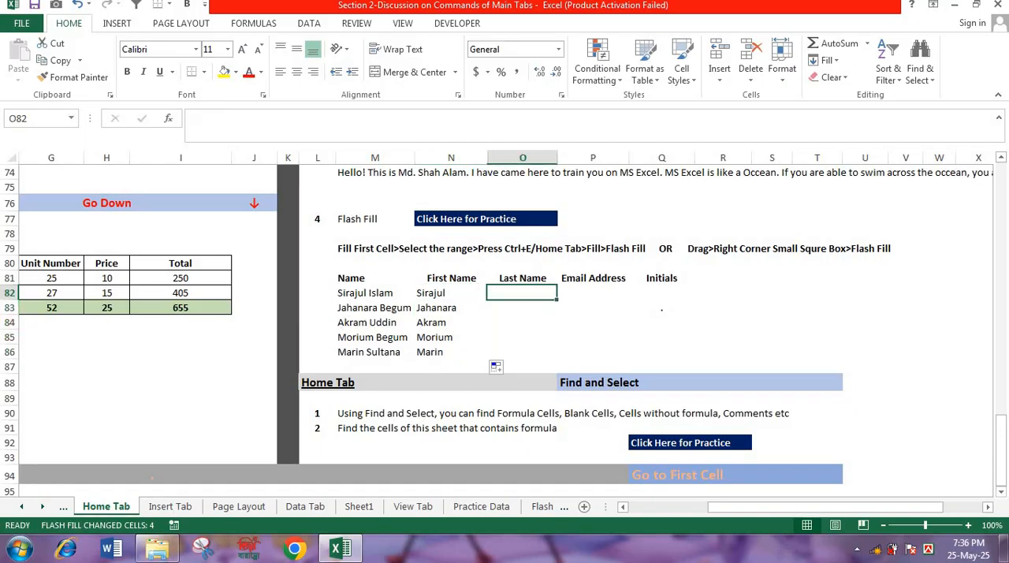
pyautogui.click(520, 307)
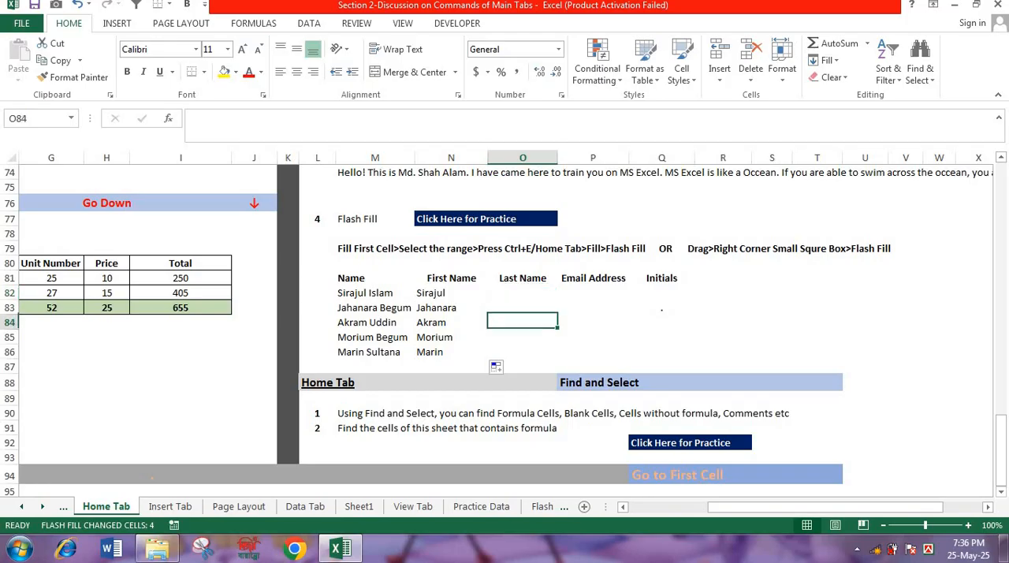
pyautogui.click(517, 293)
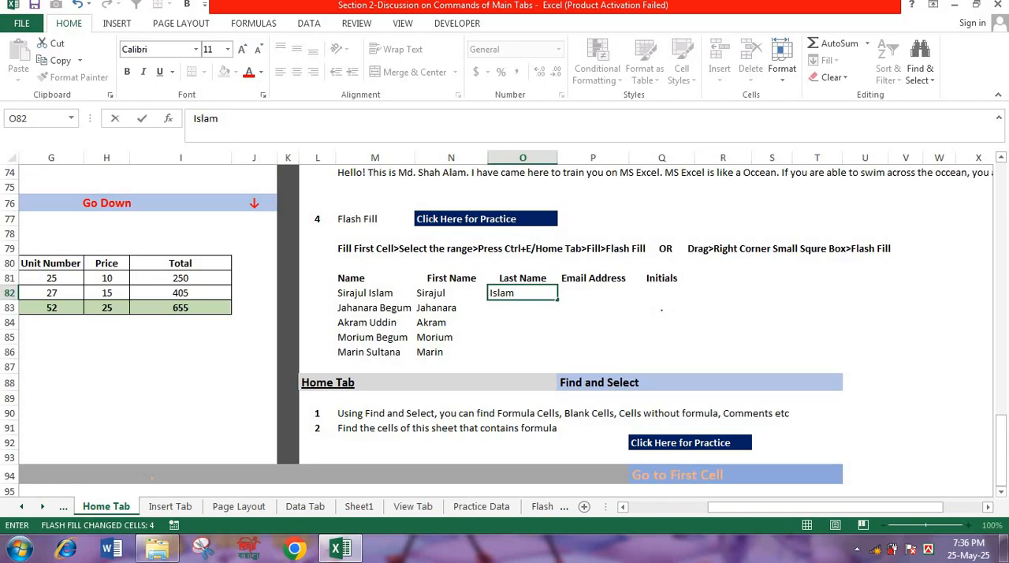
pyautogui.moveTo(558, 300); pyautogui.dragTo(558, 361)
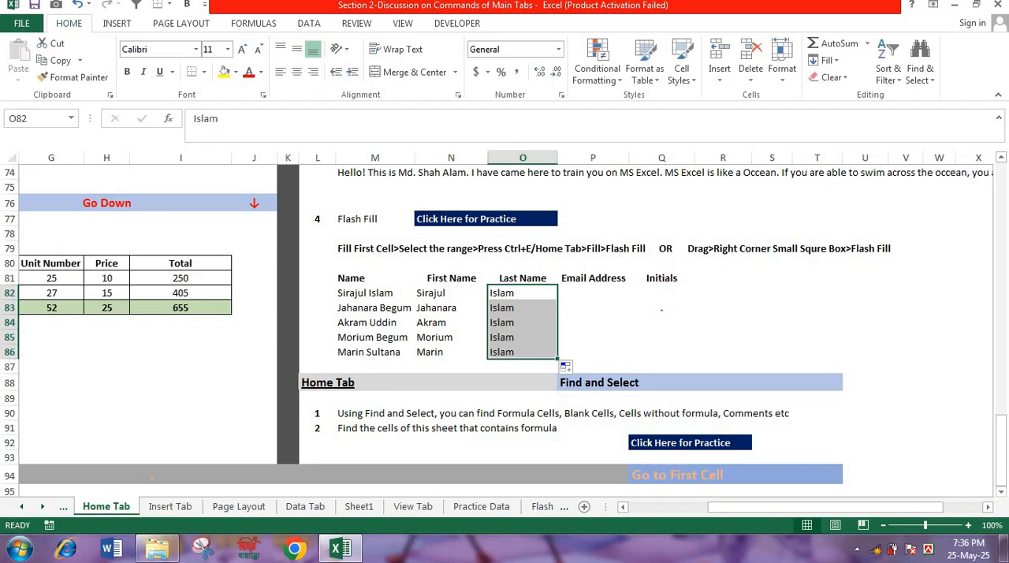
pyautogui.click(570, 371)
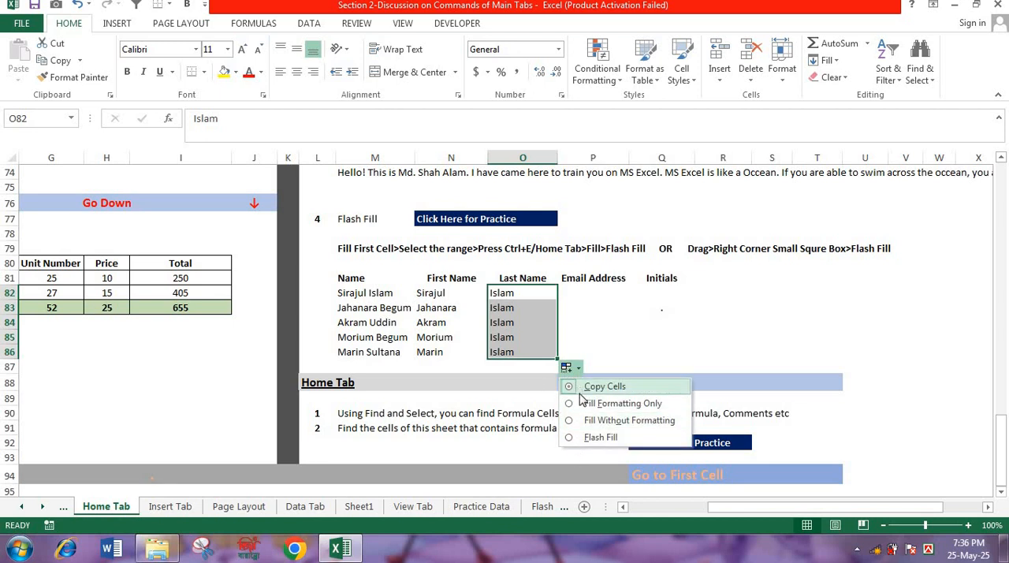
pyautogui.click(584, 437)
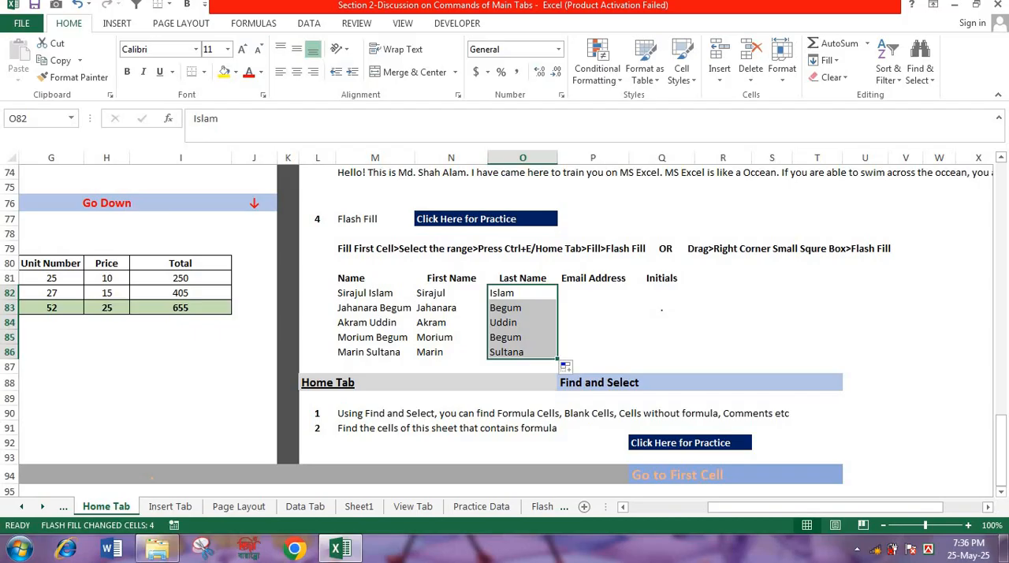
# - Clear the first and last names from N82:O86
pyautogui.moveTo(442, 293); pyautogui.dragTo(513, 347)
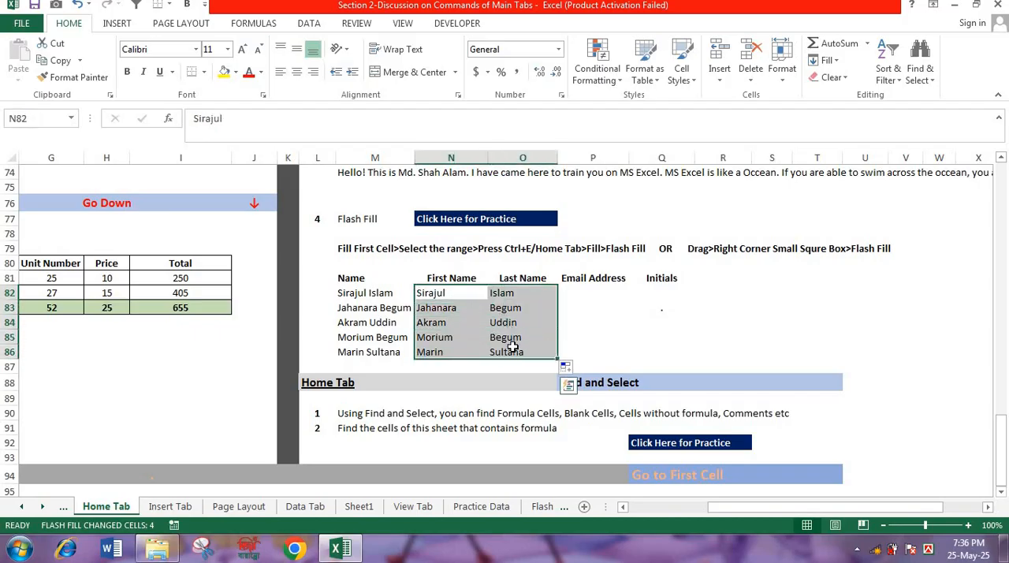
pyautogui.press('Delete')
pyautogui.click(593, 335)
# - Re-enter the example first name in N82 and Flash Fill the rest of the First Name column from N83
pyautogui.click(441, 291)
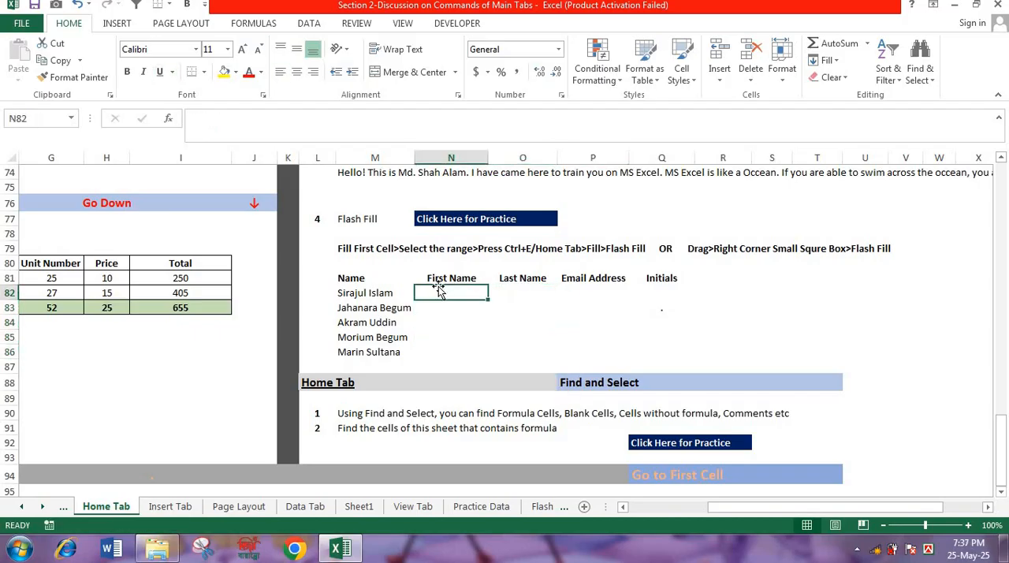
pyautogui.press('Return')
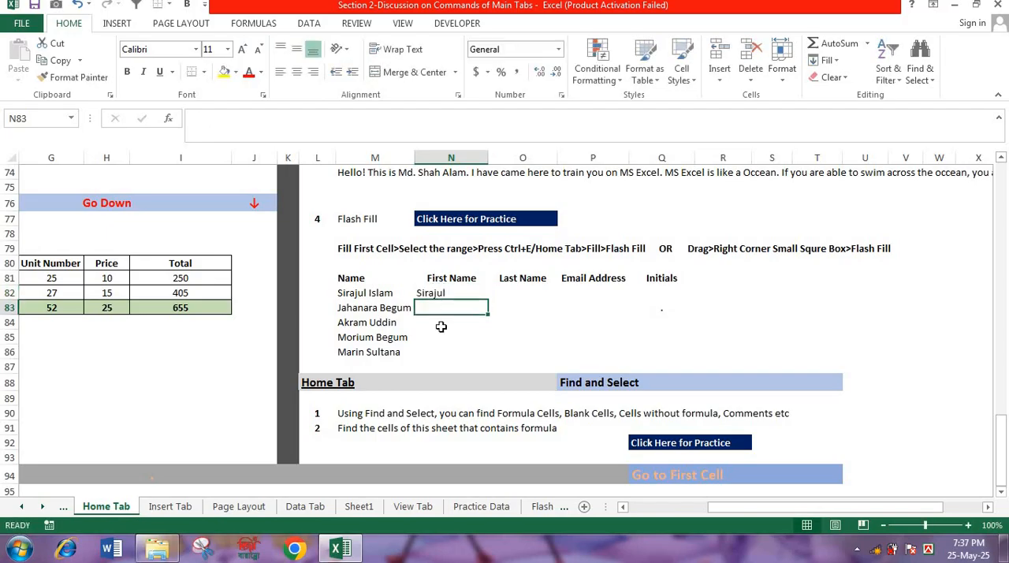
pyautogui.hotkey('ctrl', 'e')
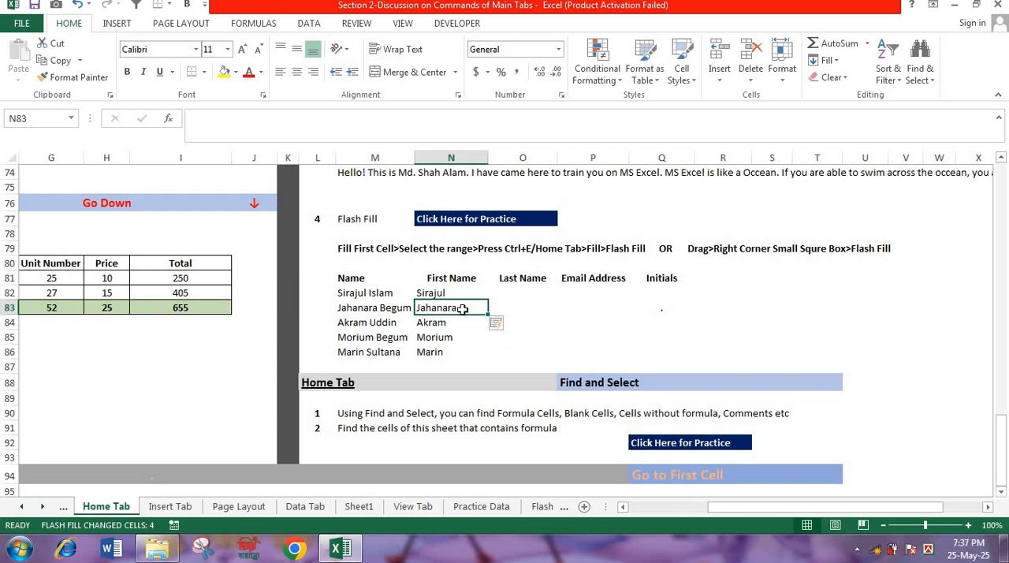
# - Re-enter the example last name in O82 and Flash Fill the rest of the Last Name column from O83
pyautogui.click(518, 293)
pyautogui.press('Return')
pyautogui.press('Return')
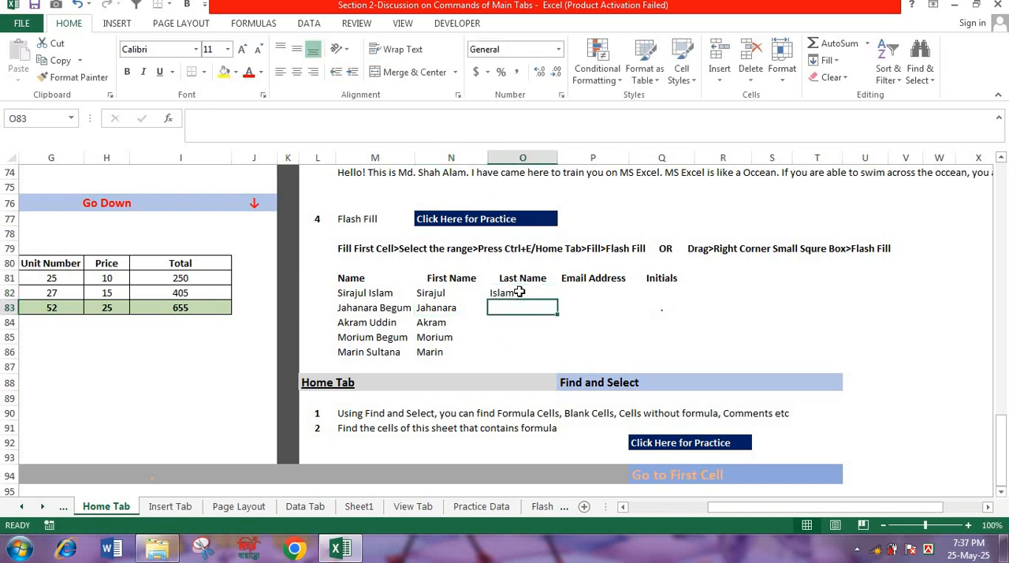
pyautogui.hotkey('ctrl', 'e')
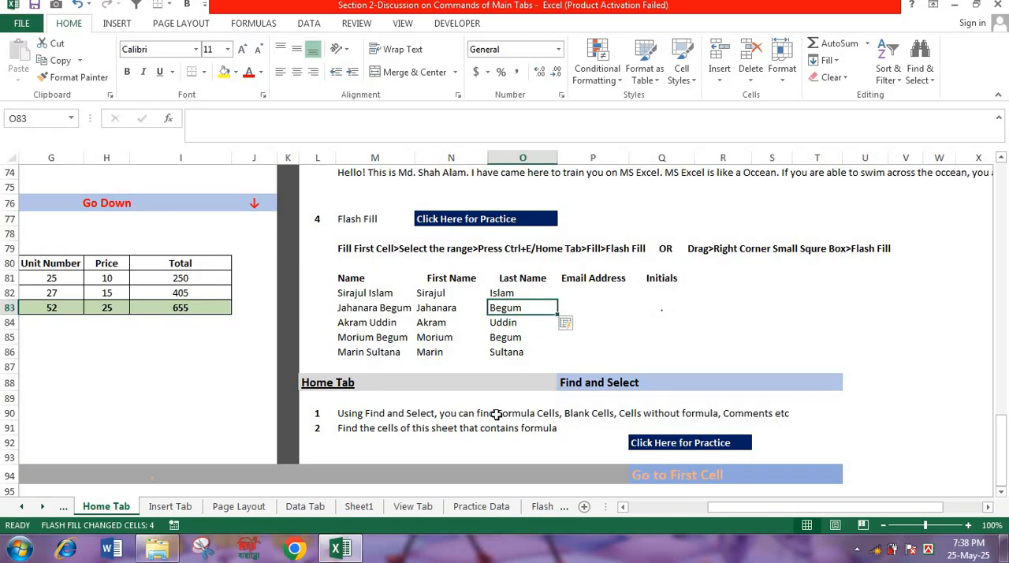
pyautogui.click(572, 340)
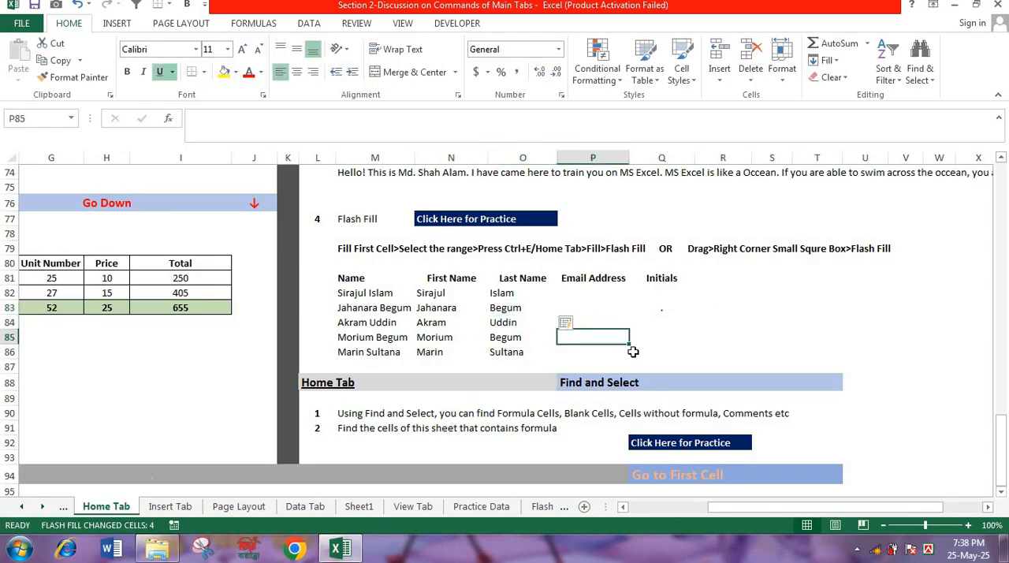
# - On the Flash Fill sheet, enter row 5's title, first name and second name combined as the full name in F5
pyautogui.click(540, 507)
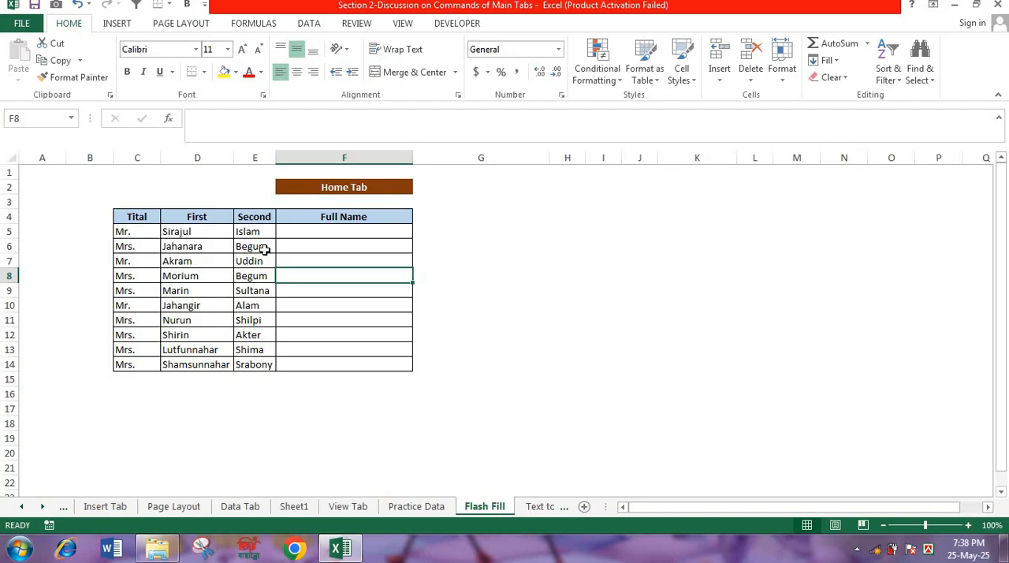
pyautogui.click(330, 232)
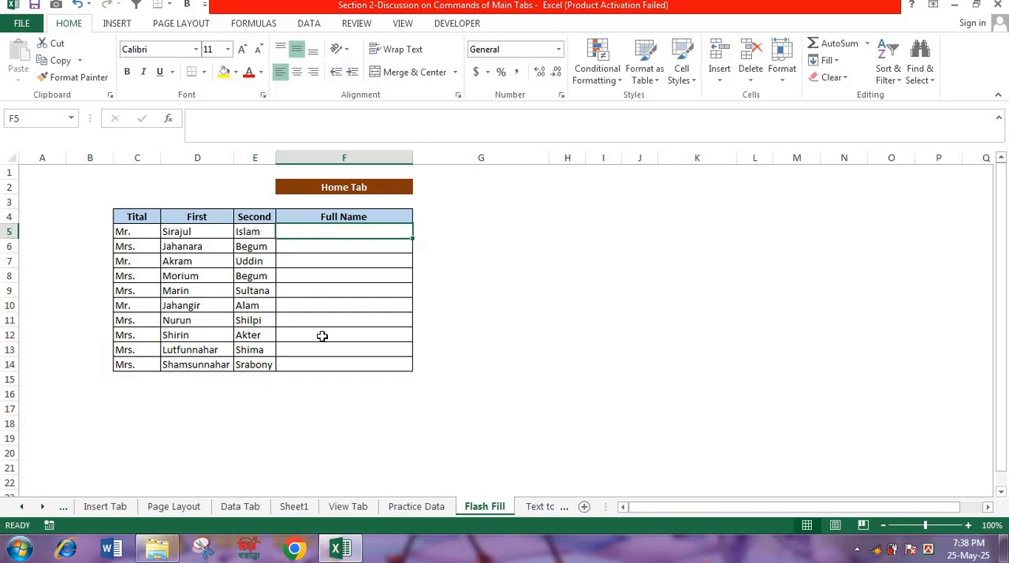
pyautogui.write('MRr')
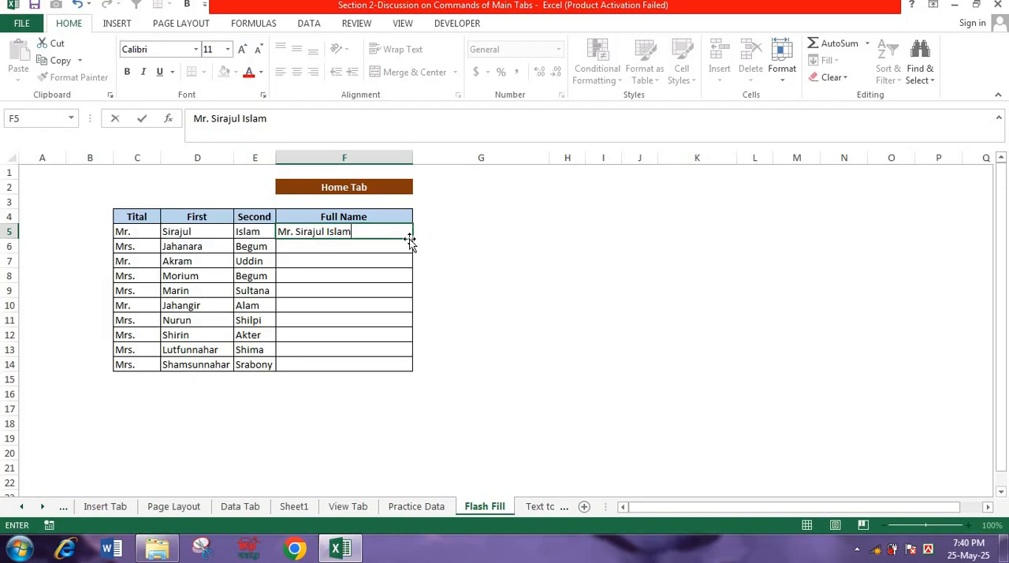
# - Try to fill the full name from F5 down to F14 with Flash Fill, and undo the fill
pyautogui.moveTo(412, 239); pyautogui.dragTo(413, 370)
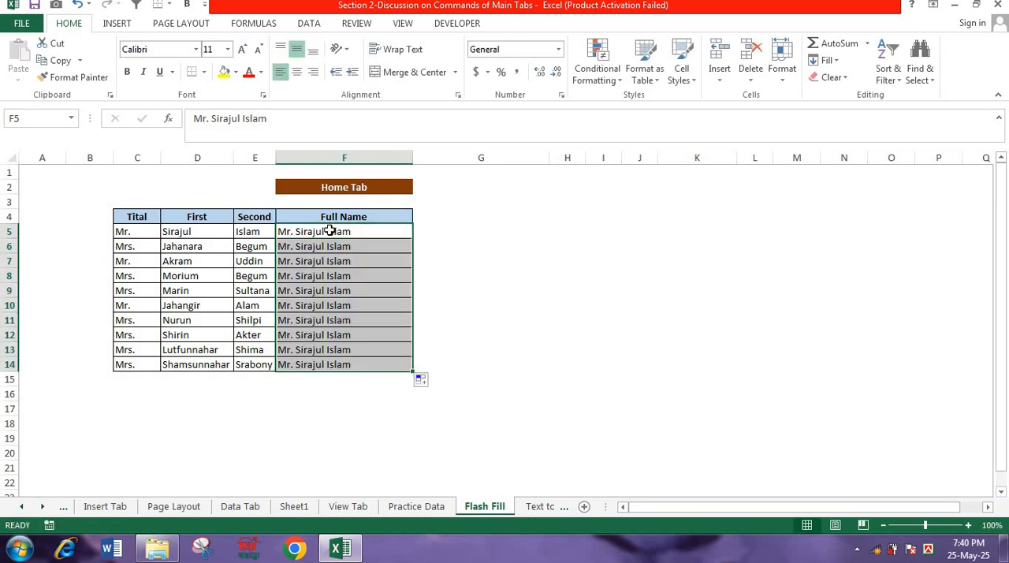
pyautogui.click(424, 388)
pyautogui.click(425, 452)
pyautogui.hotkey('ctrl', 'z')
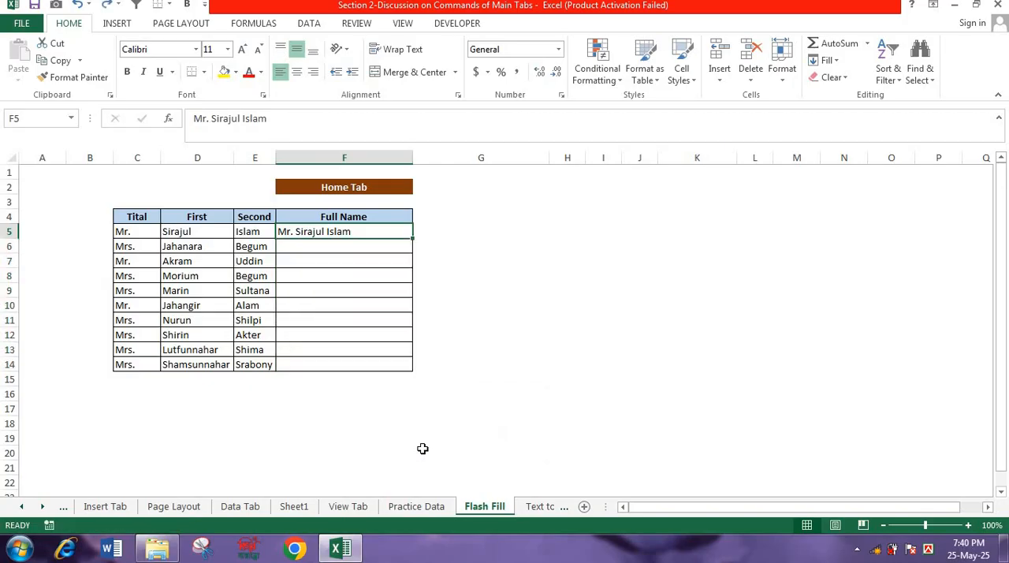
# - Flash Fill the remaining Full Name cells from F6 using the example in F5
pyautogui.press('Down')
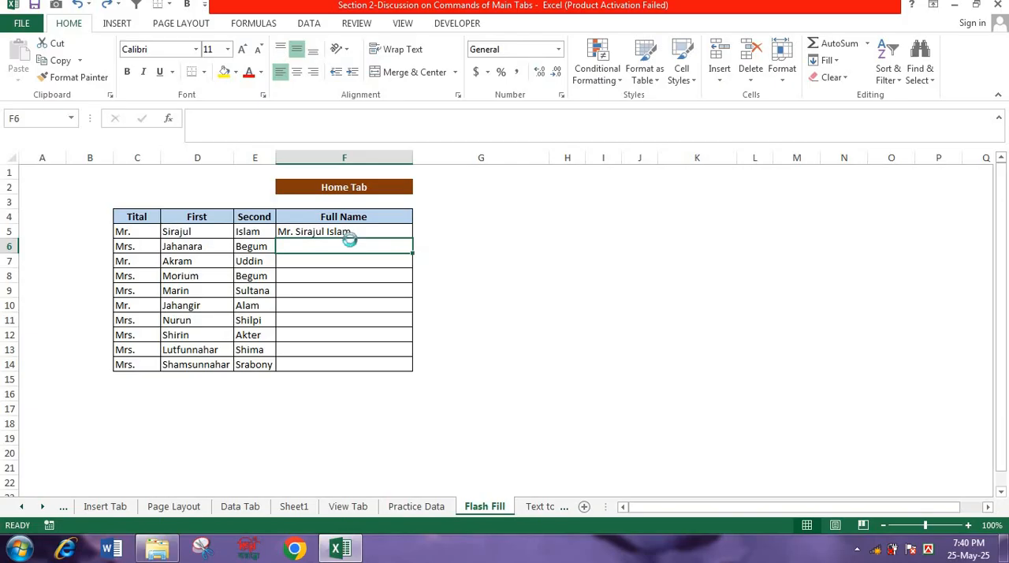
pyautogui.hotkey('ctrl', 'e')
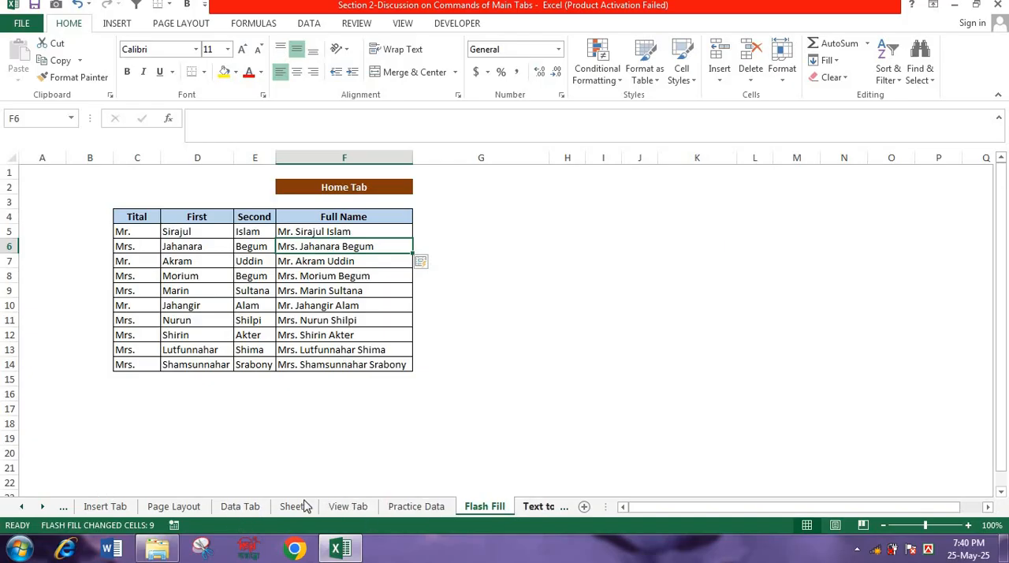
# - On the Data Tab sheet, enter A in C16 and Flash Fill the rest of the Letter column from the Combined values
pyautogui.click(240, 507)
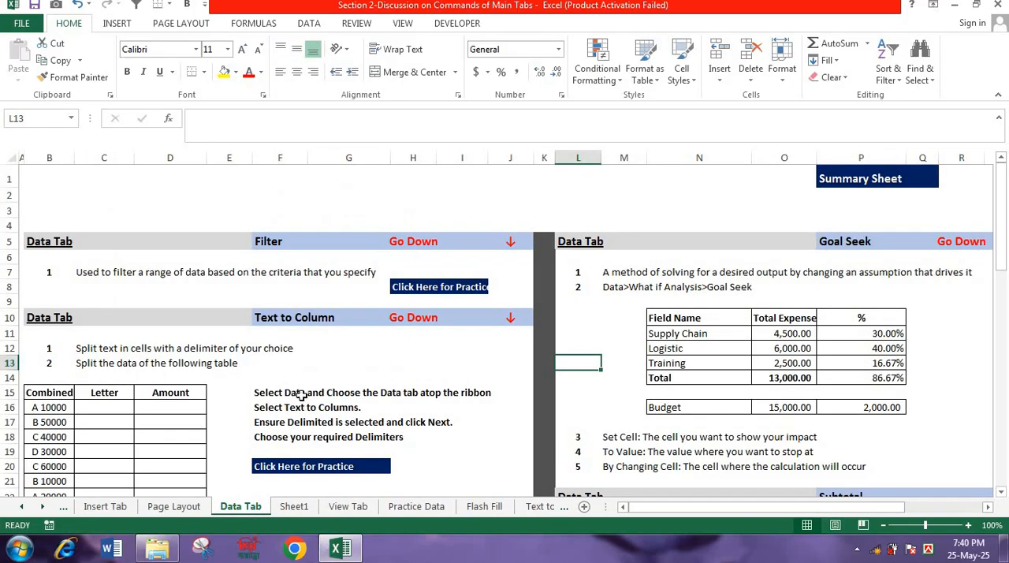
pyautogui.moveTo(1005, 209); pyautogui.dragTo(1004, 250)
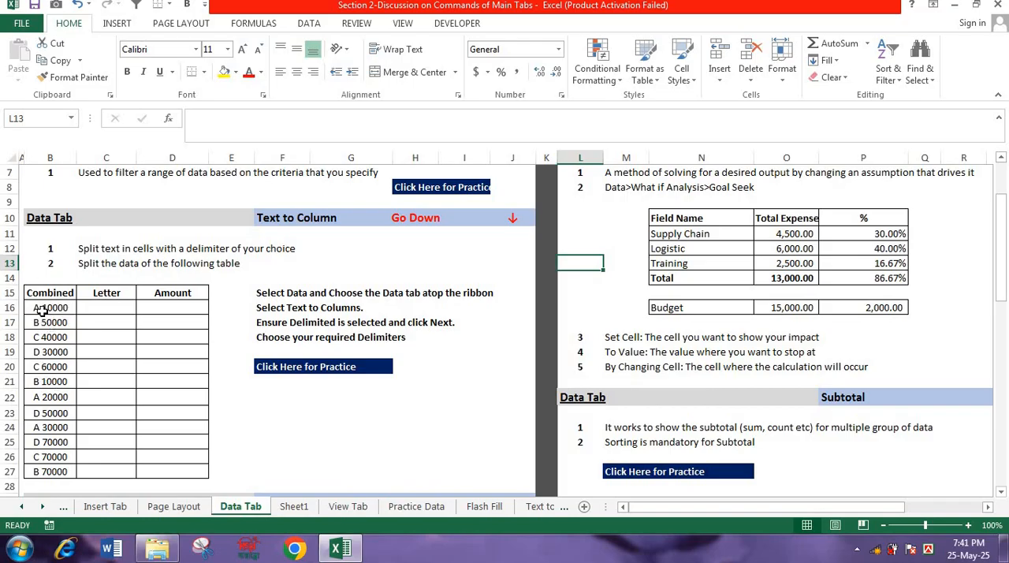
pyautogui.click(109, 309)
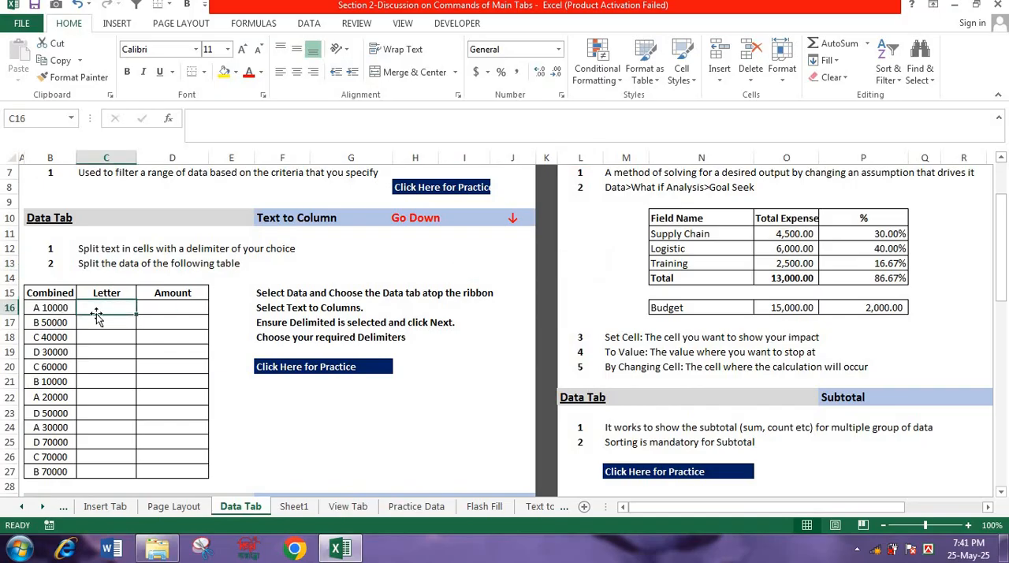
pyautogui.moveTo(98, 310); pyautogui.dragTo(95, 471)
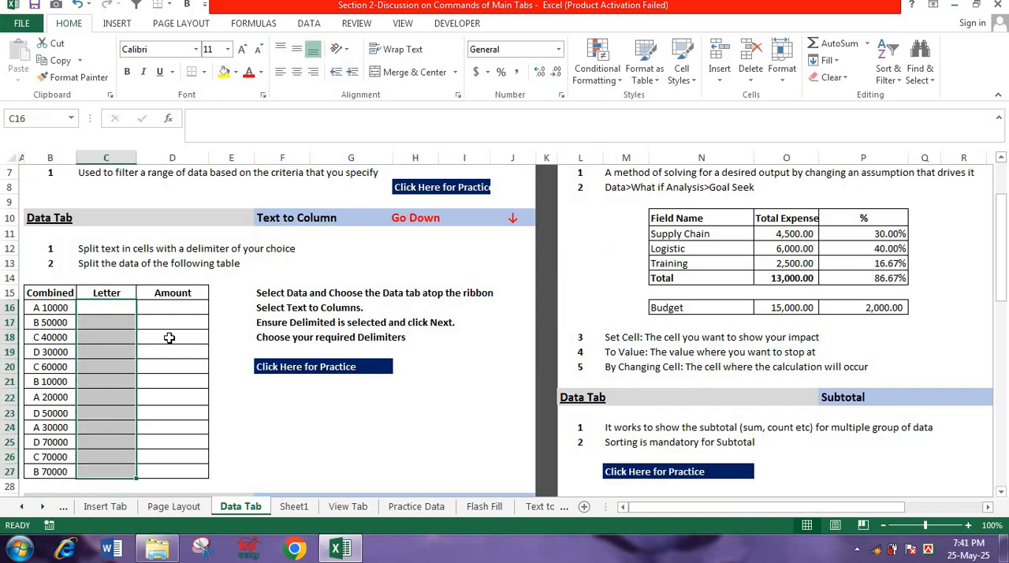
pyautogui.moveTo(183, 307); pyautogui.dragTo(174, 467)
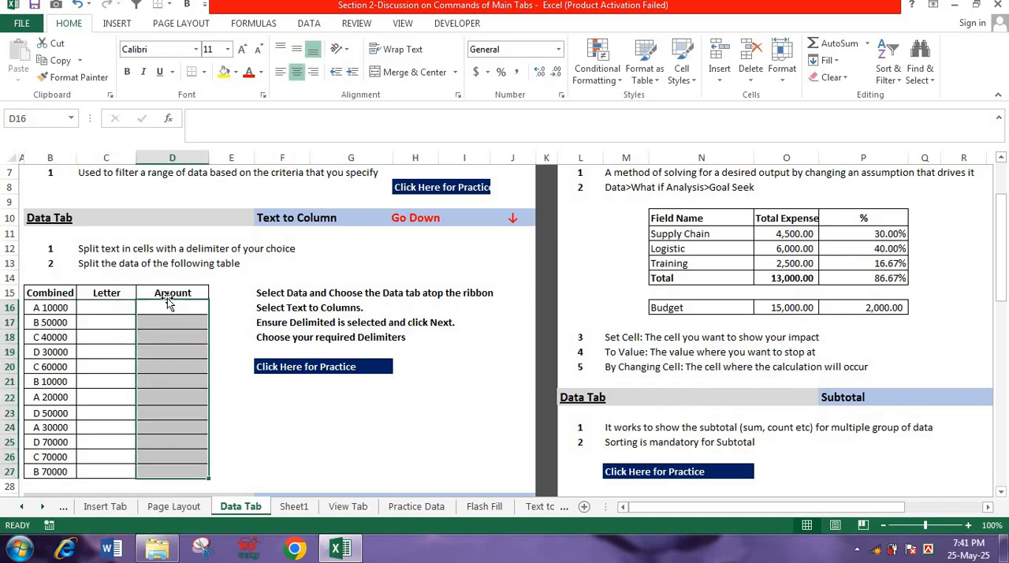
pyautogui.press('Left')
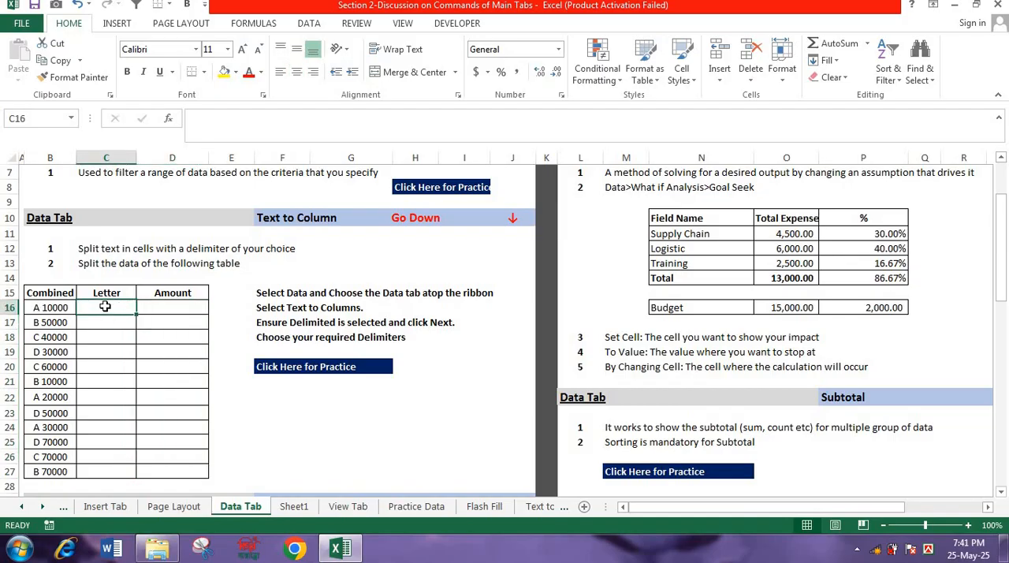
pyautogui.write('A')
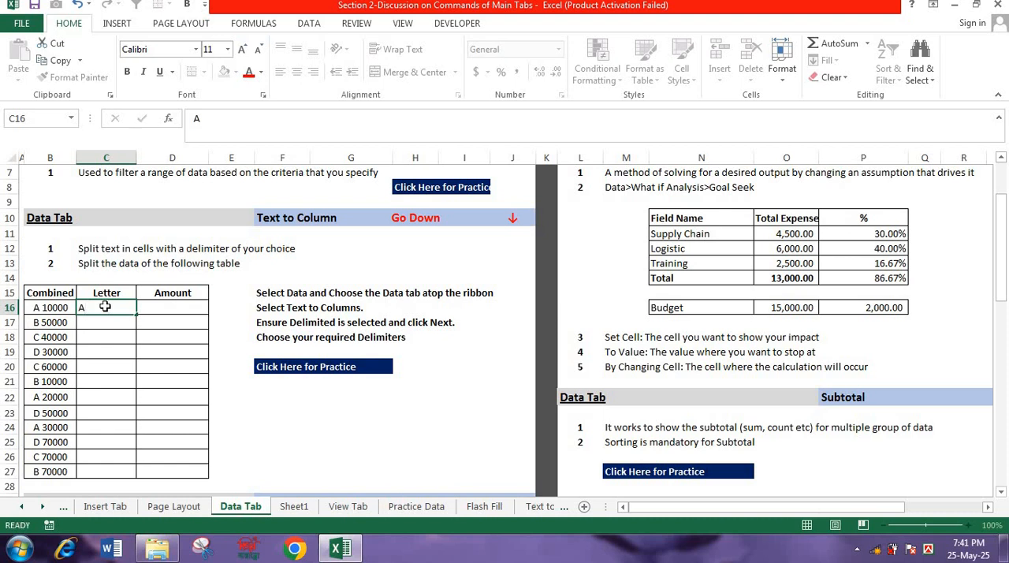
pyautogui.press('Return')
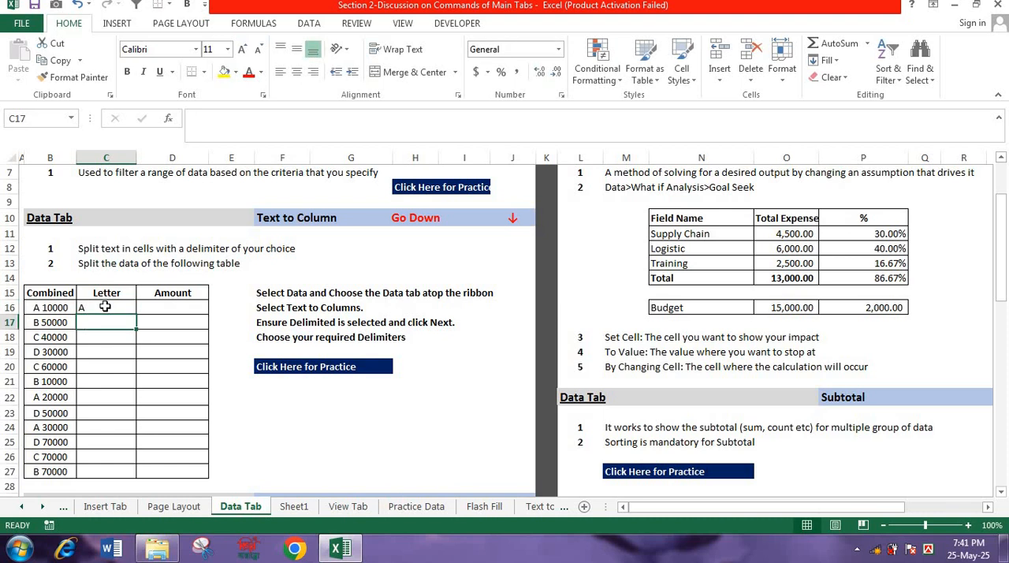
pyautogui.hotkey('ctrl', 'e')
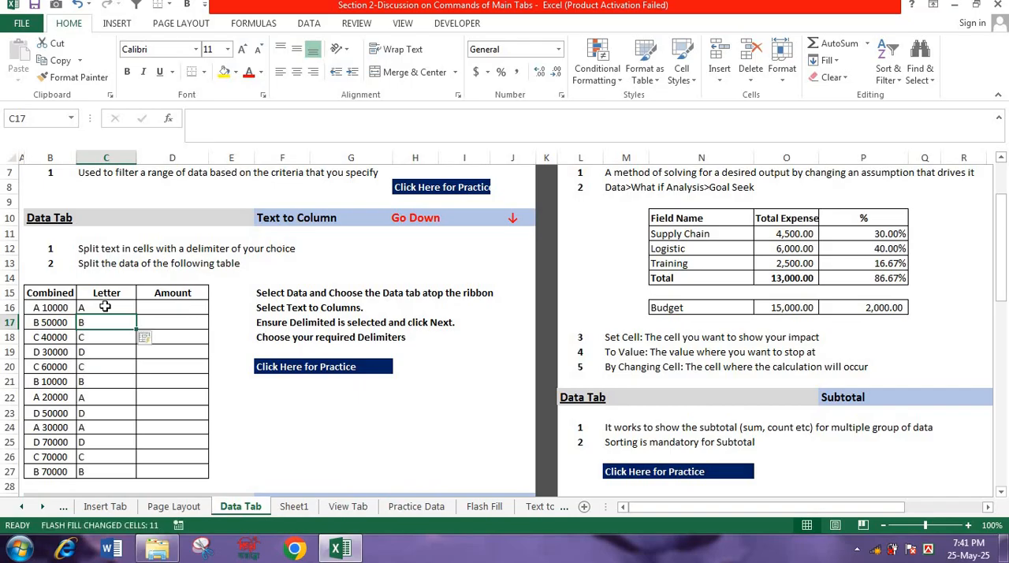
# - Enter 10000 in D16 and Flash Fill the rest of the Amount column from the Combined values
pyautogui.click(146, 308)
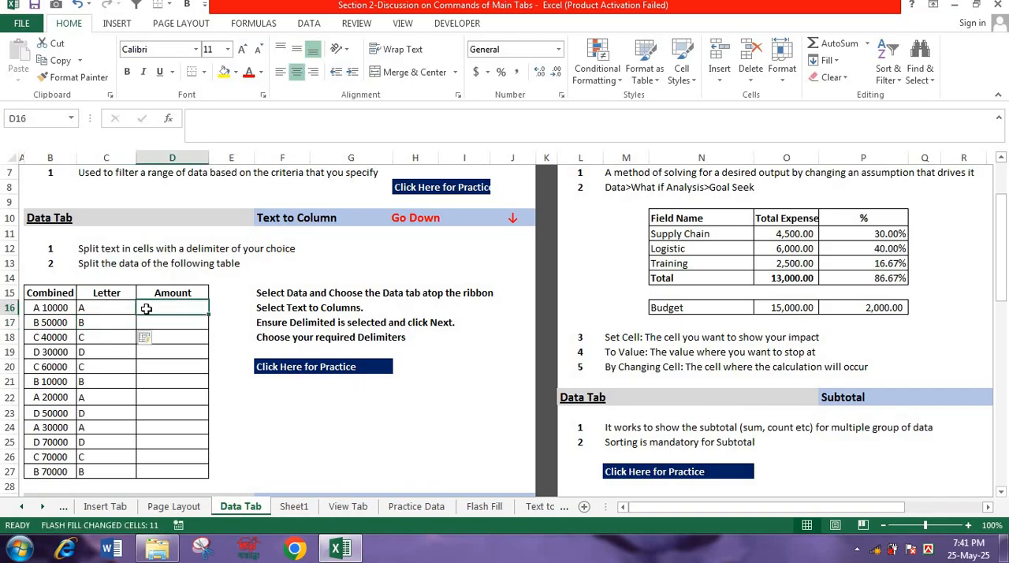
pyautogui.write('1000')
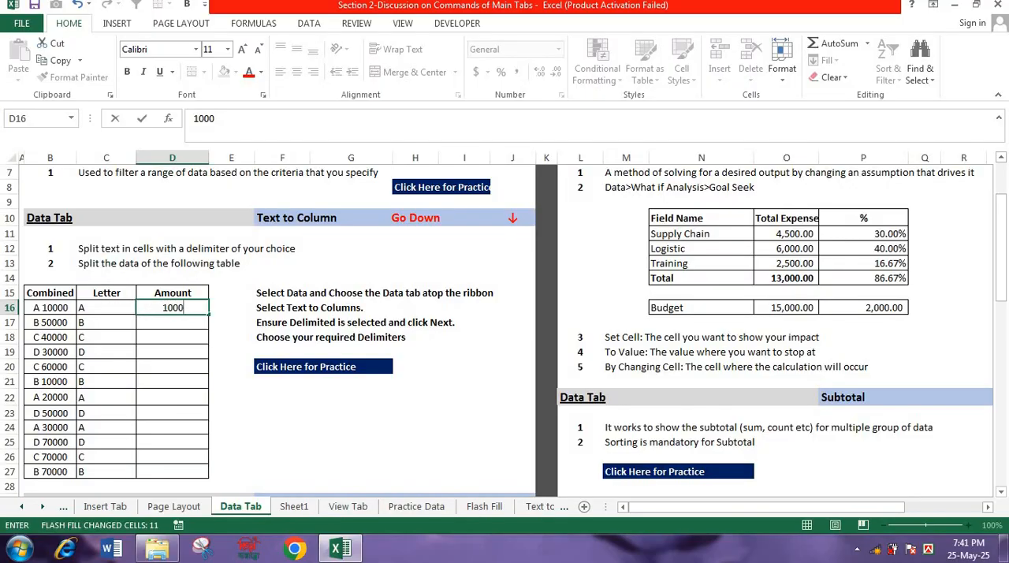
pyautogui.write('0')
pyautogui.press('Return')
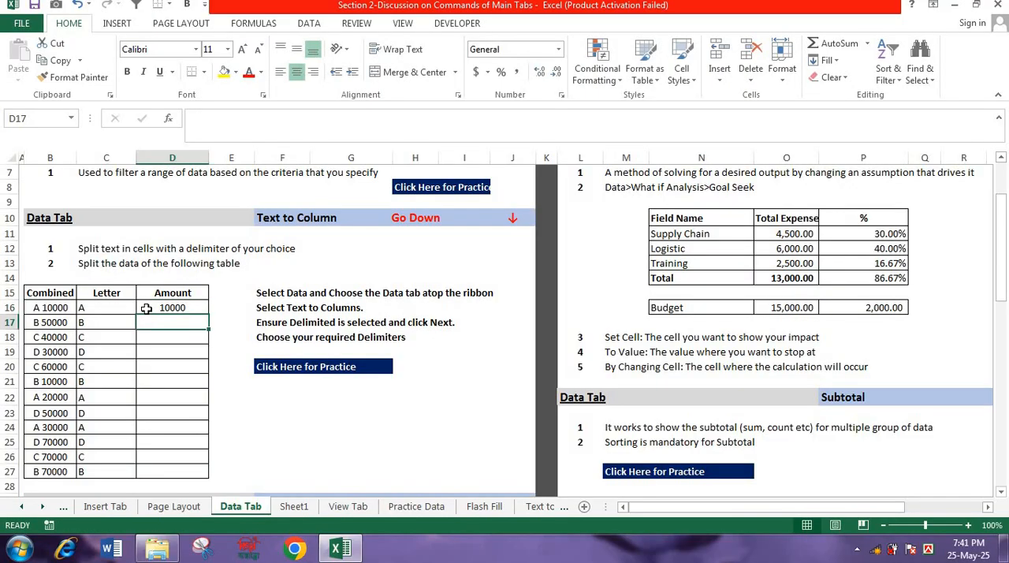
pyautogui.hotkey('ctrl', 'e')
# - Clear the filled values from the Letter and Amount columns of the Combined table
pyautogui.moveTo(106, 307); pyautogui.dragTo(187, 470)
pyautogui.press('Delete')
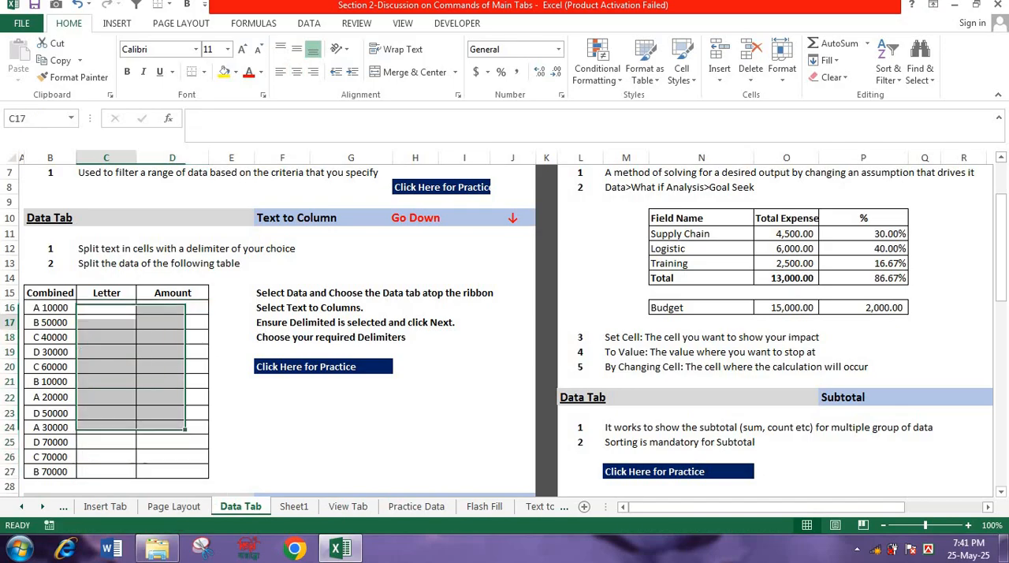
# - Set up Text to Columns for the Combined values in B16:B27 as delimited data, adding Space as a delimiter
pyautogui.moveTo(49, 307); pyautogui.dragTo(62, 471)
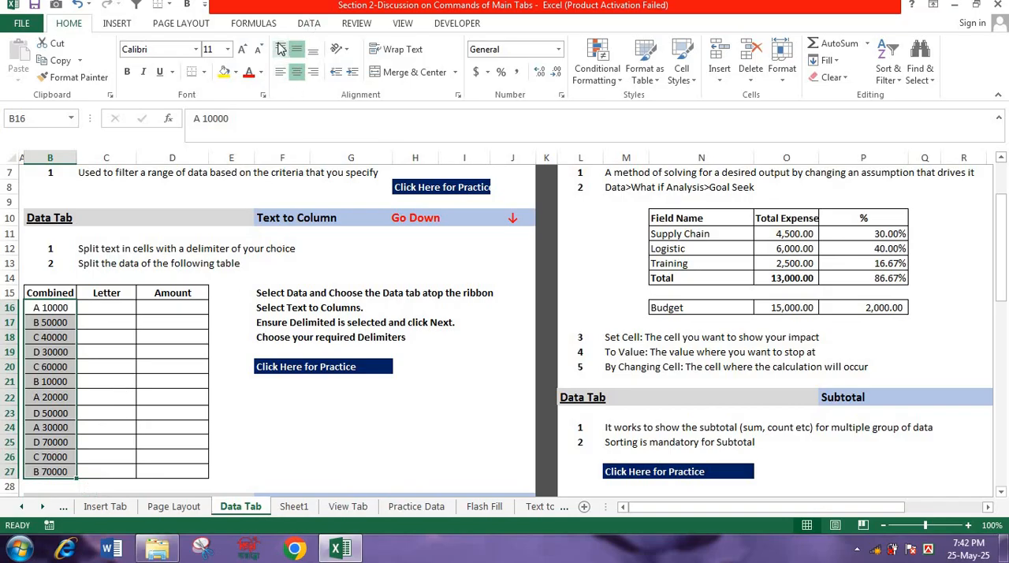
pyautogui.click(309, 23)
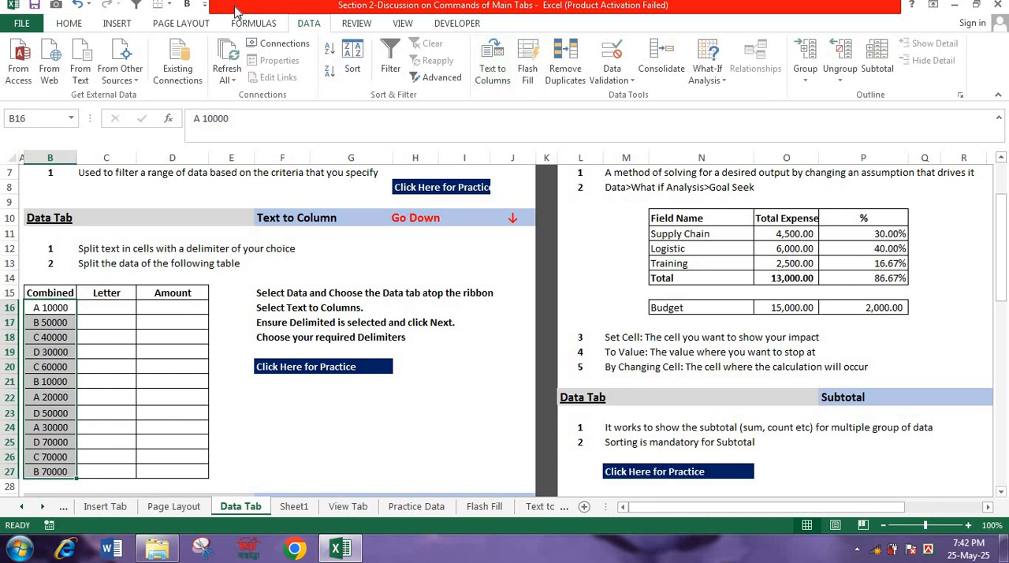
pyautogui.click(500, 75)
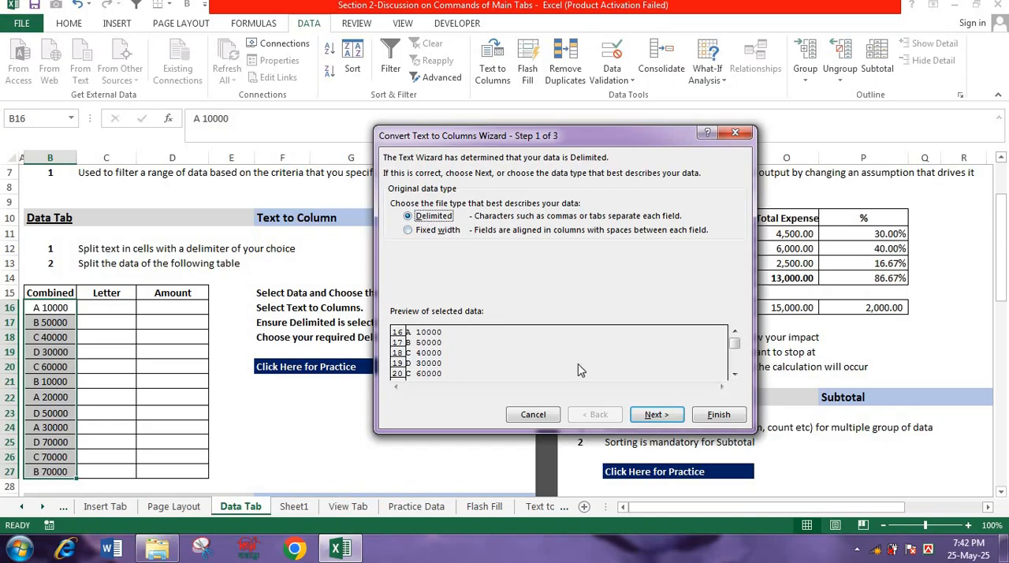
pyautogui.click(653, 417)
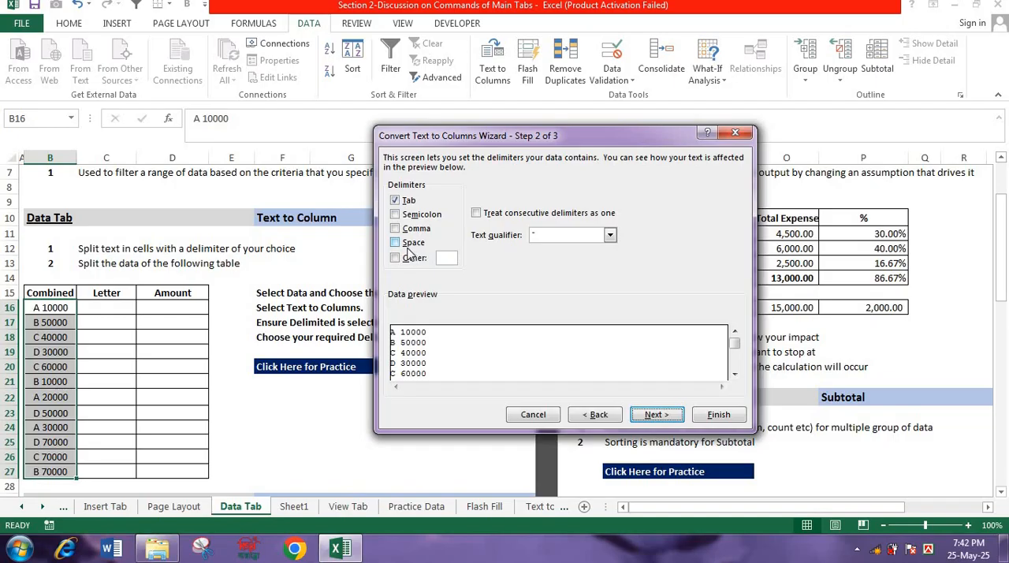
pyautogui.click(395, 244)
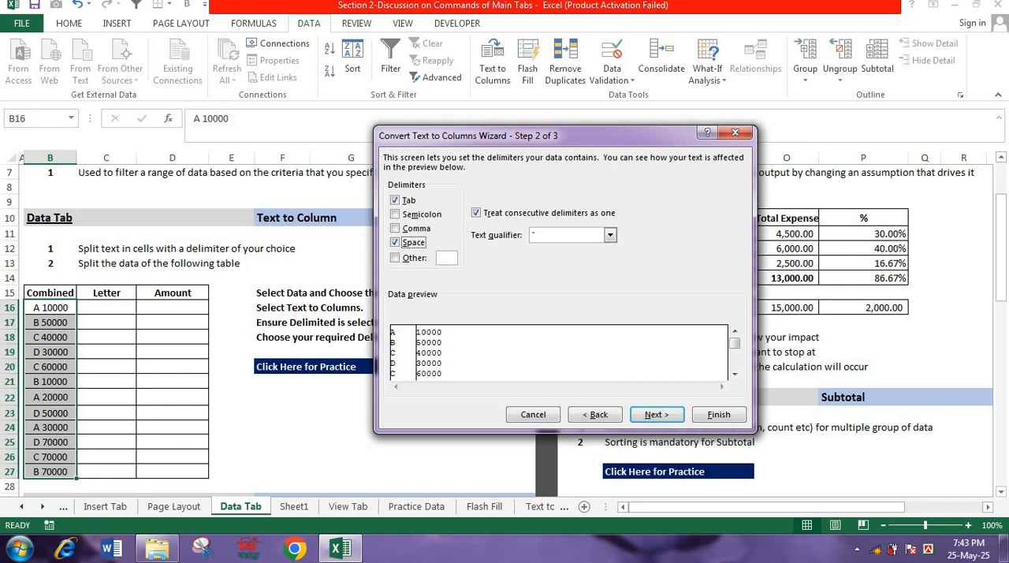
# - Try to split the Combined values in General format with destination B16, replacing the existing data, and undo the split
pyautogui.click(657, 414)
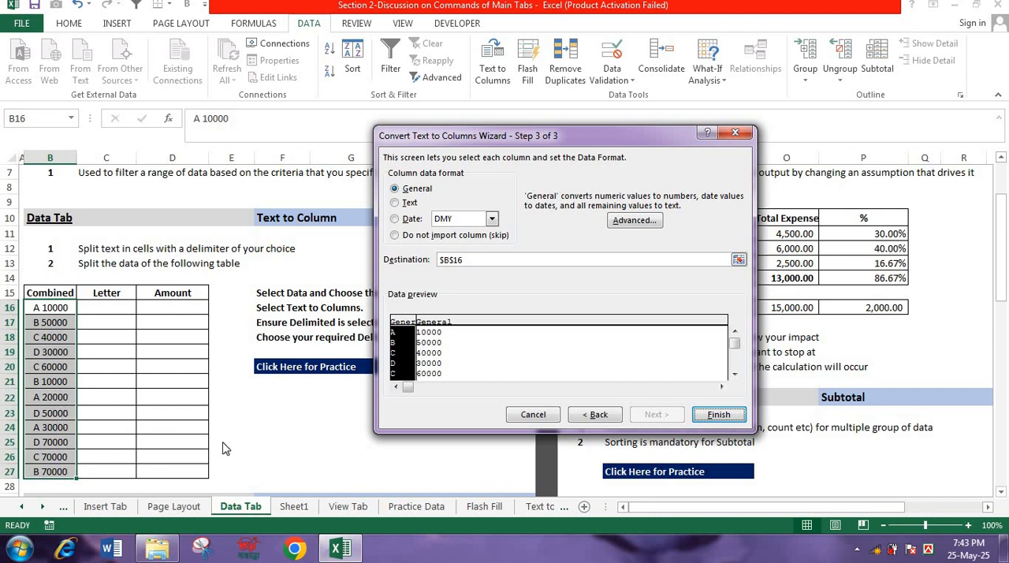
pyautogui.click(718, 415)
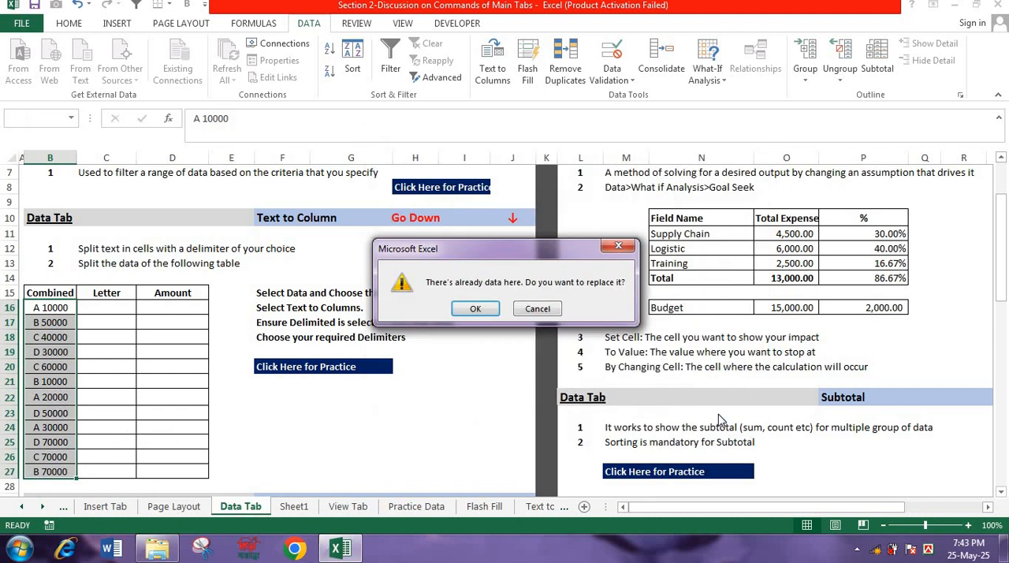
pyautogui.click(476, 308)
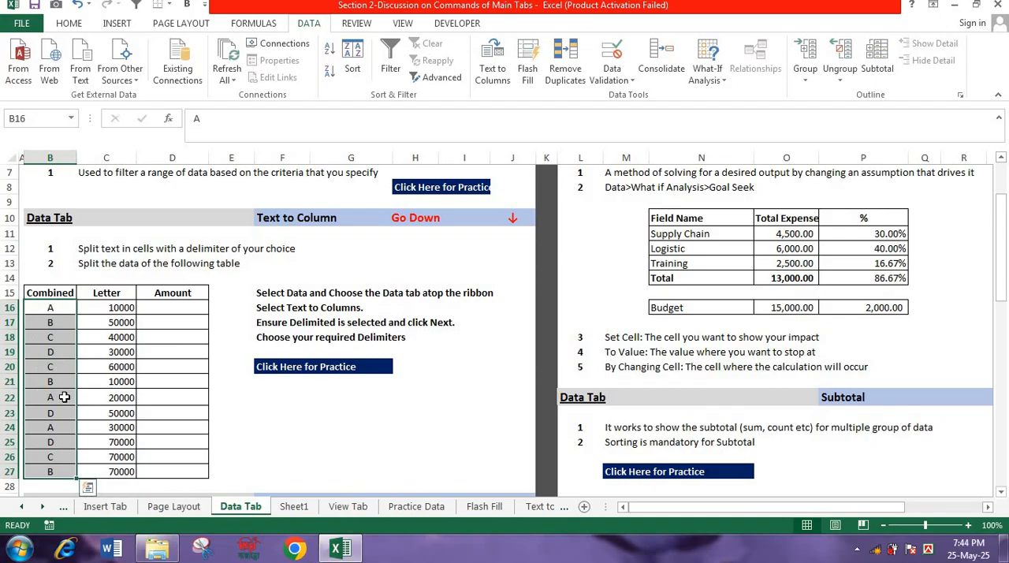
pyautogui.hotkey('ctrl', 'z')
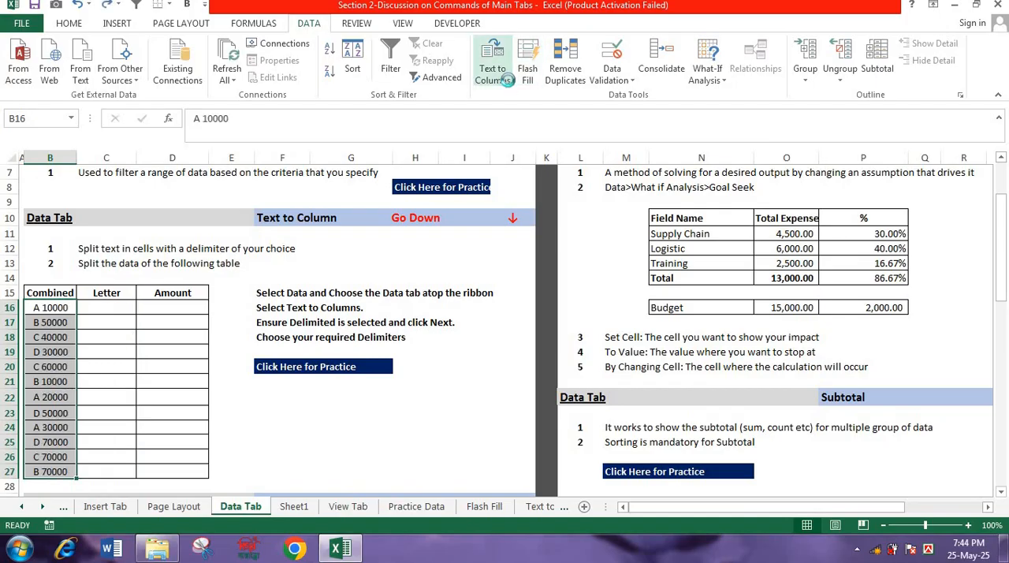
# - Split the Combined values by space with Text to Columns into destination C16, replacing the existing data
pyautogui.click(505, 80)
pyautogui.click(654, 415)
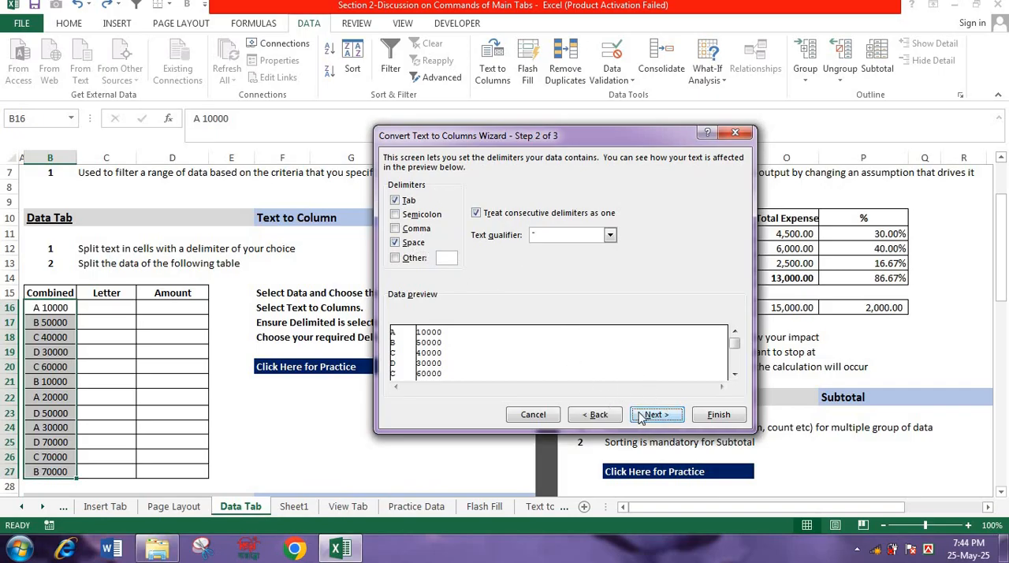
pyautogui.click(648, 414)
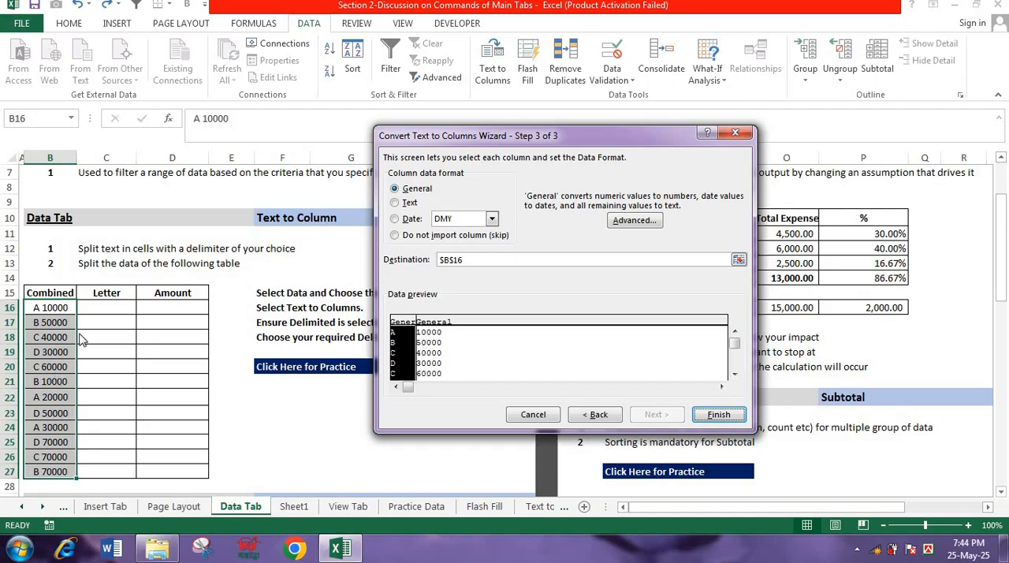
pyautogui.click(455, 262)
pyautogui.moveTo(454, 263); pyautogui.dragTo(435, 260)
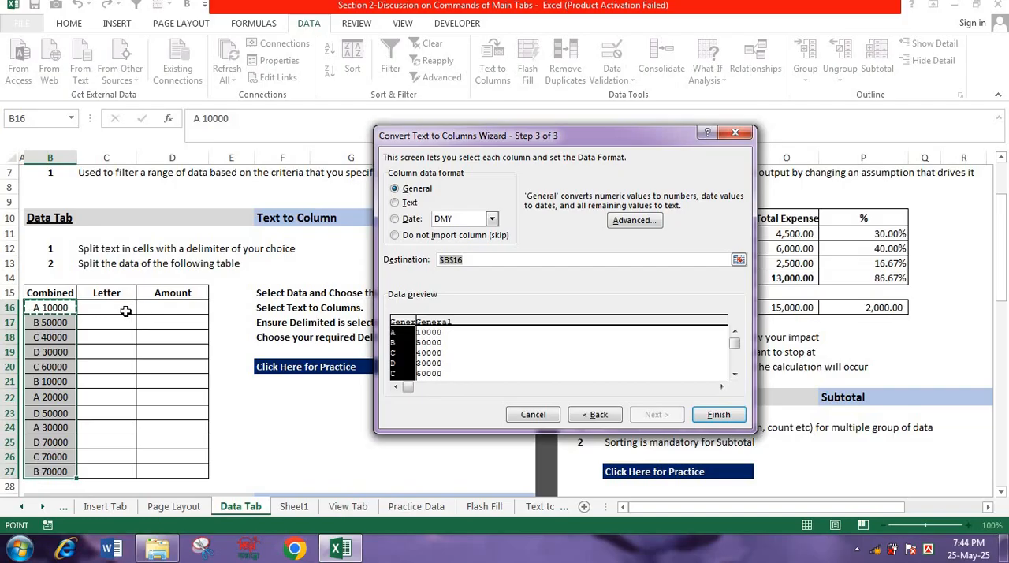
pyautogui.click(118, 309)
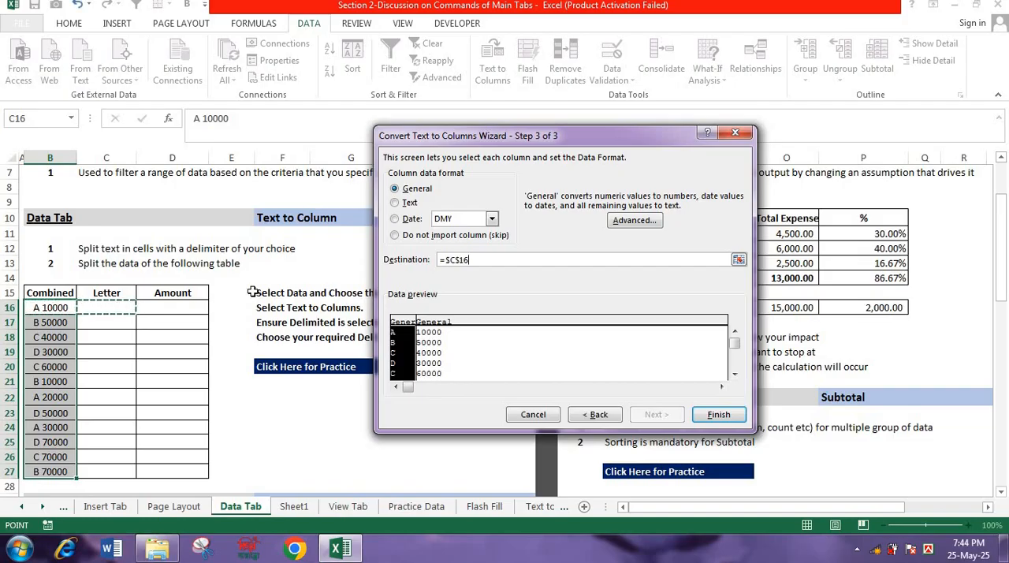
pyautogui.click(719, 415)
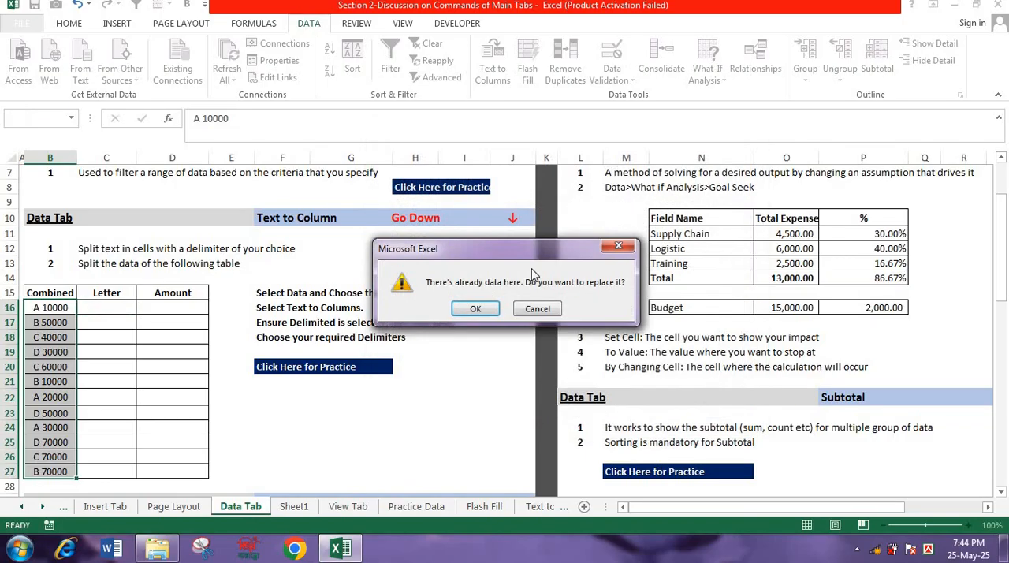
pyautogui.click(475, 309)
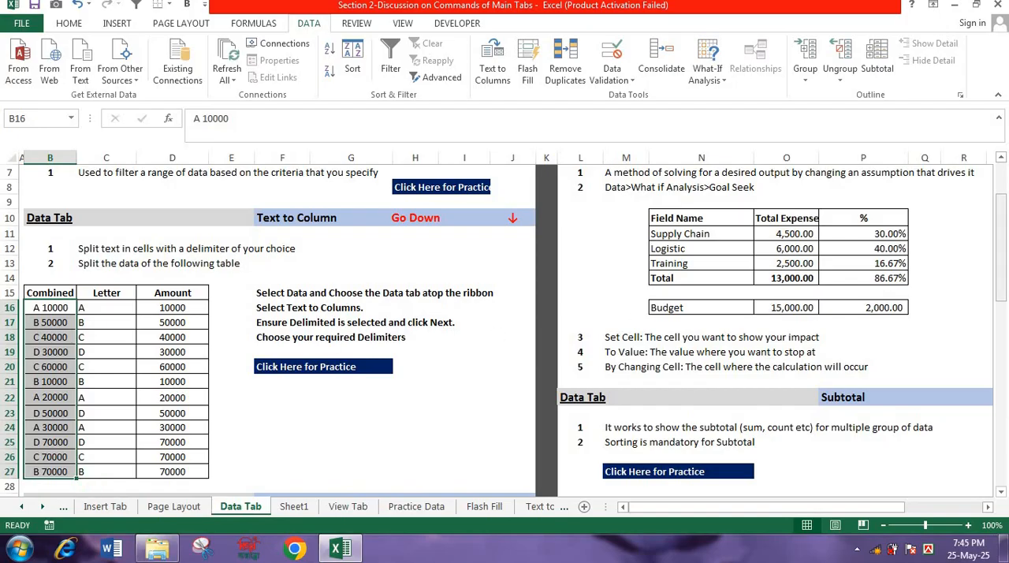
# - Follow the Text to Column practice link to its practice sheet and select D7, the first Name Before @ cell
pyautogui.moveTo(1006, 257)
pyautogui.mouseDown()
pyautogui.moveTo(1002, 195)
pyautogui.moveTo(1001, 254)
pyautogui.mouseUp()
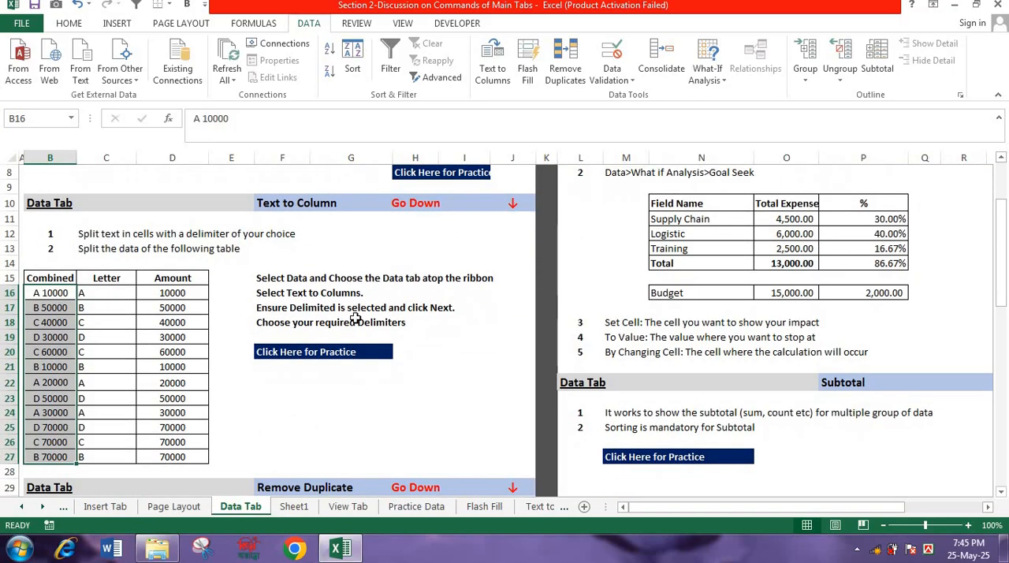
pyautogui.click(314, 354)
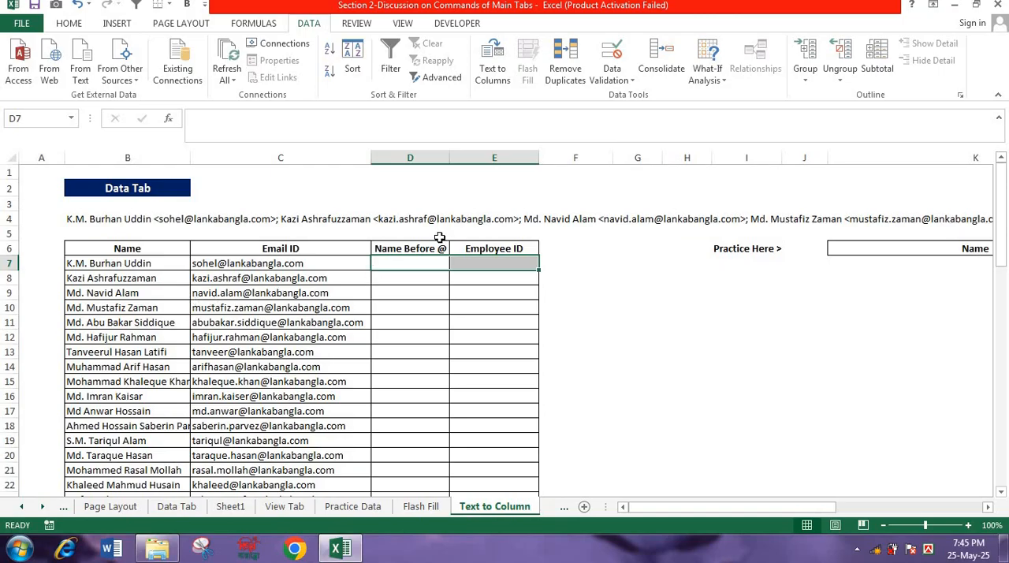
pyautogui.click(424, 261)
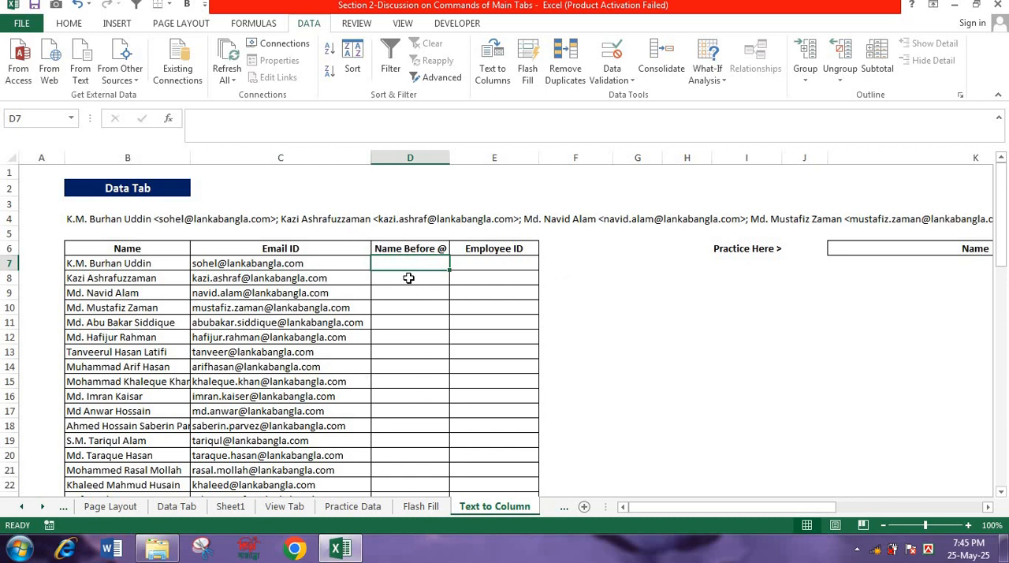
# - Set up Text to Columns for the email IDs in C7:C26, with Space cleared and @ as the other delimiter
pyautogui.click(220, 263)
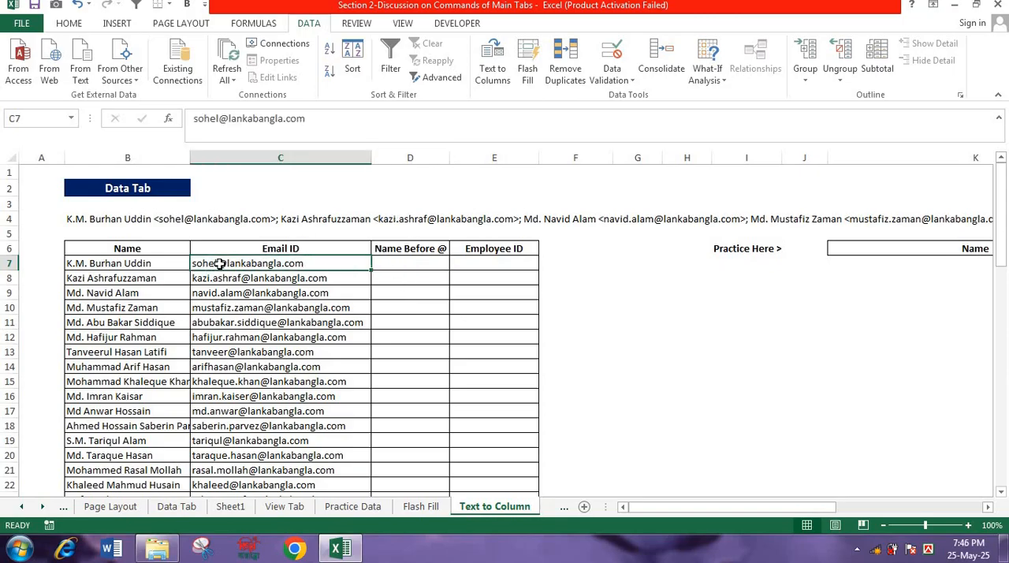
pyautogui.hotkey('ctrl', 'shift', 'Down')
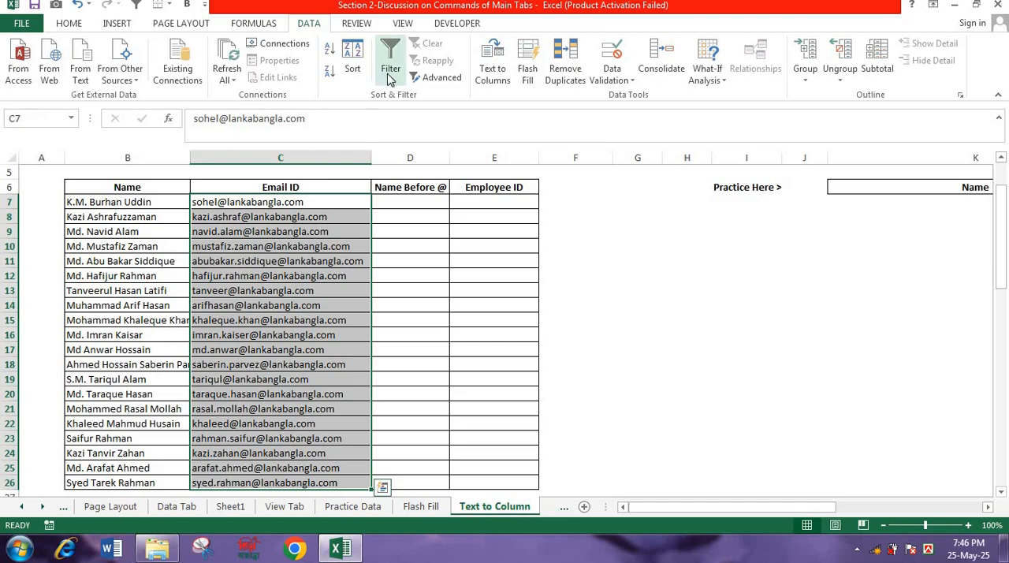
pyautogui.click(484, 72)
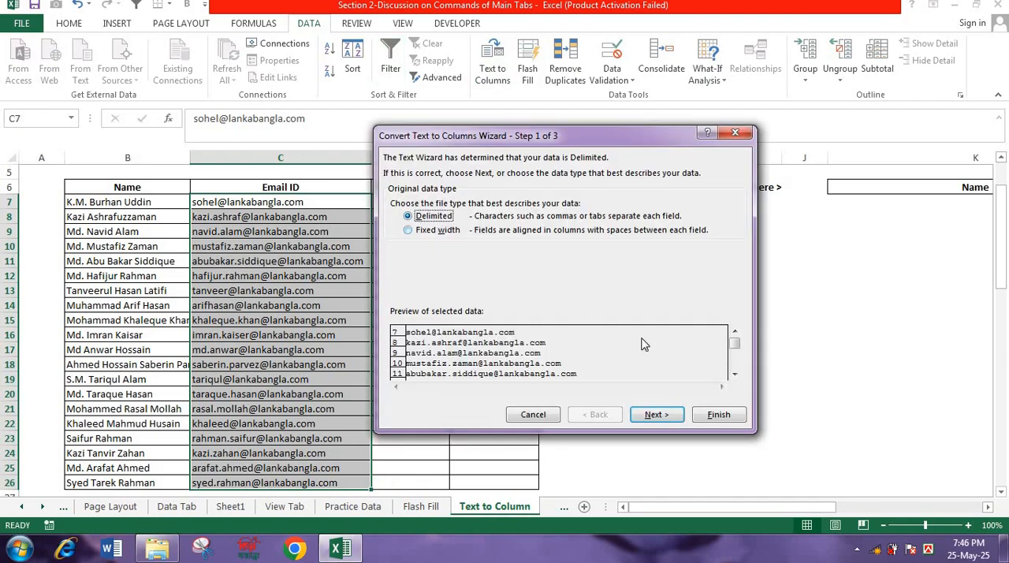
pyautogui.click(659, 415)
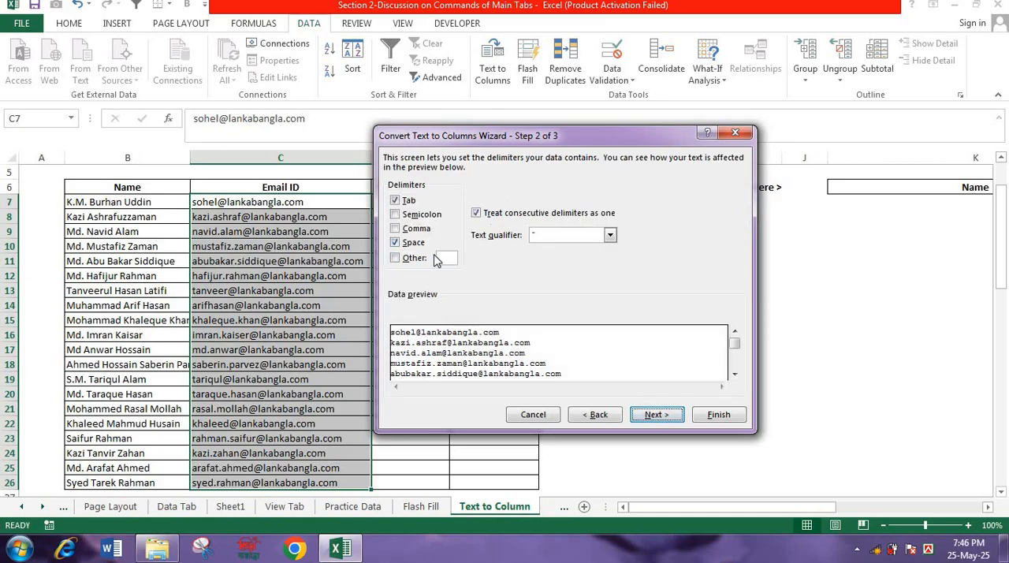
pyautogui.click(402, 243)
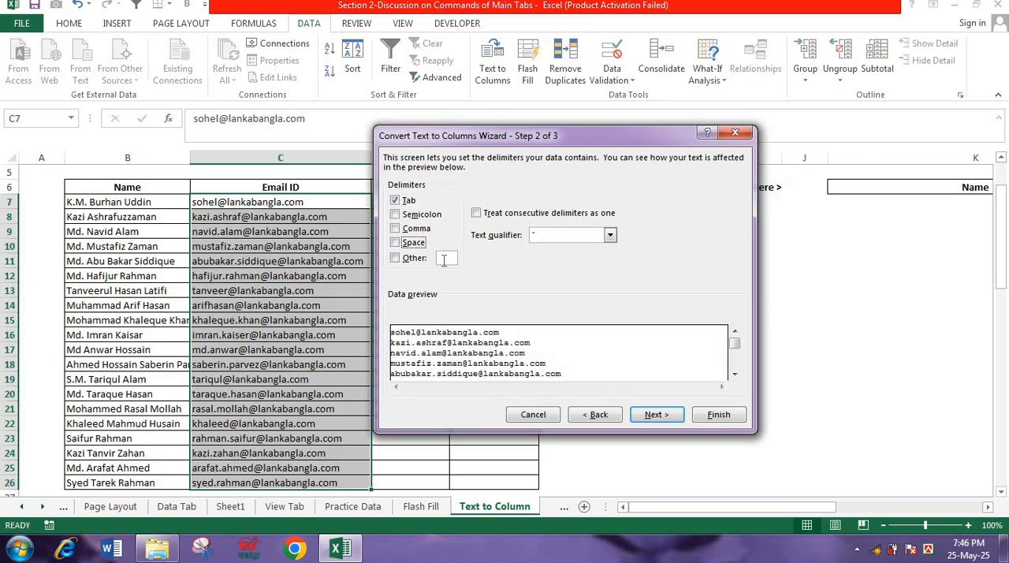
pyautogui.write('@')
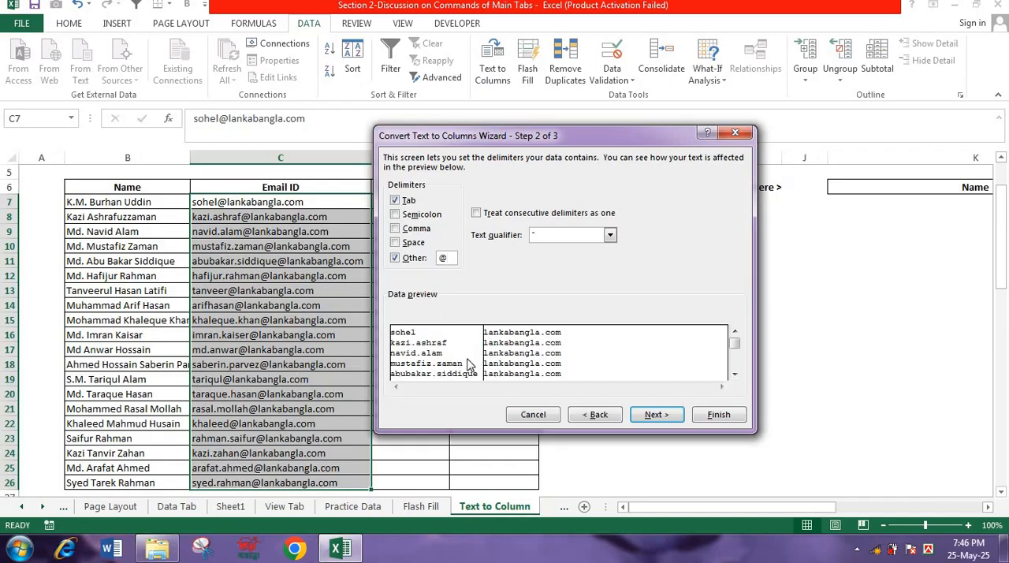
pyautogui.click(674, 416)
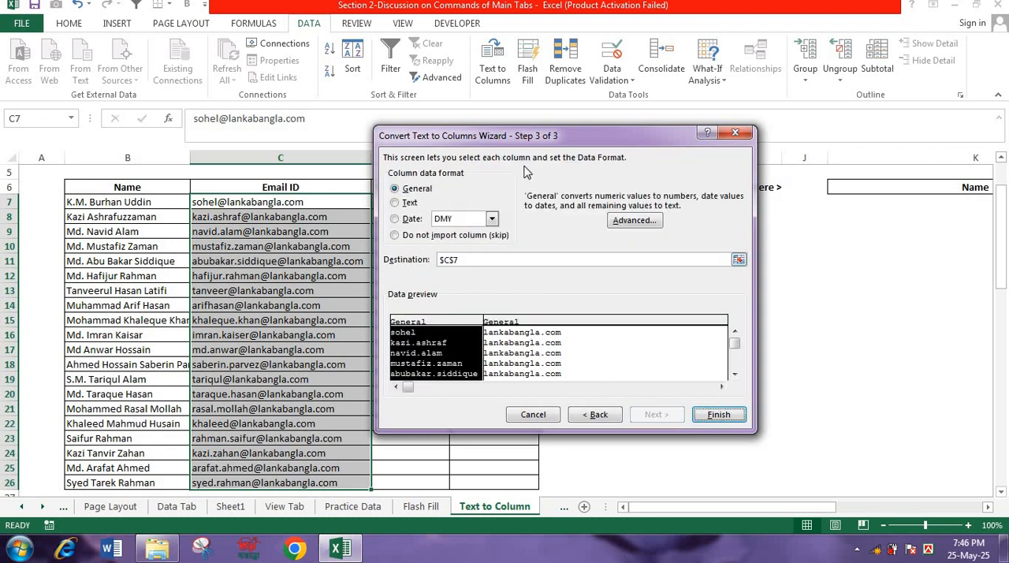
# - Move the wizard clear of the table and set the split's destination to D7
pyautogui.moveTo(588, 129); pyautogui.dragTo(763, 163)
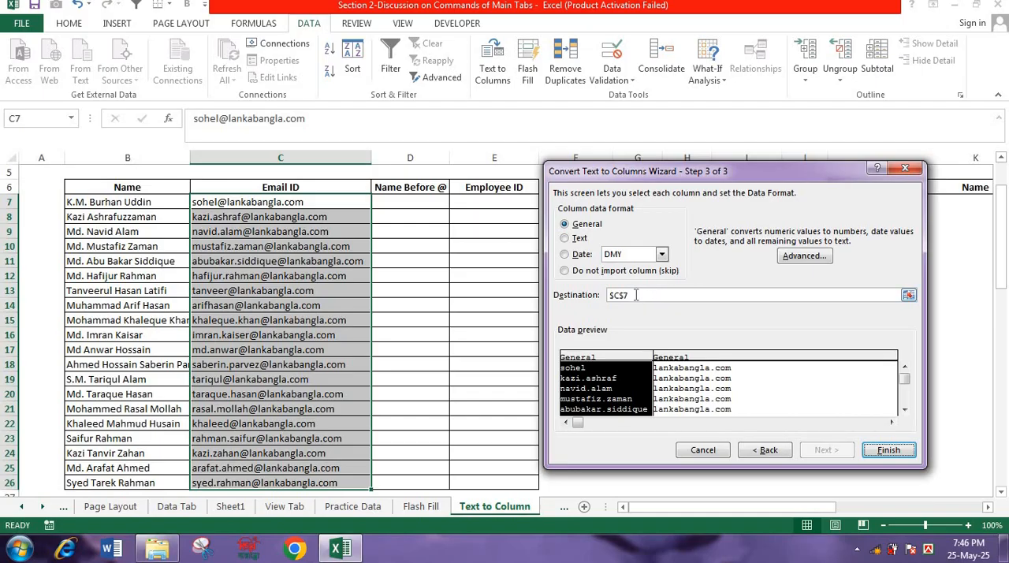
pyautogui.moveTo(635, 294); pyautogui.dragTo(600, 296)
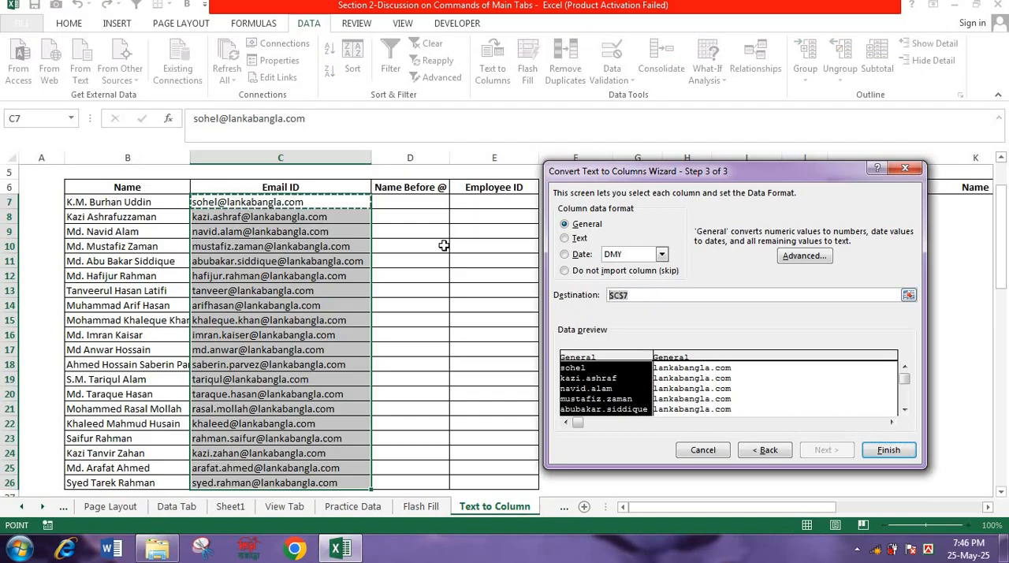
pyautogui.click(415, 202)
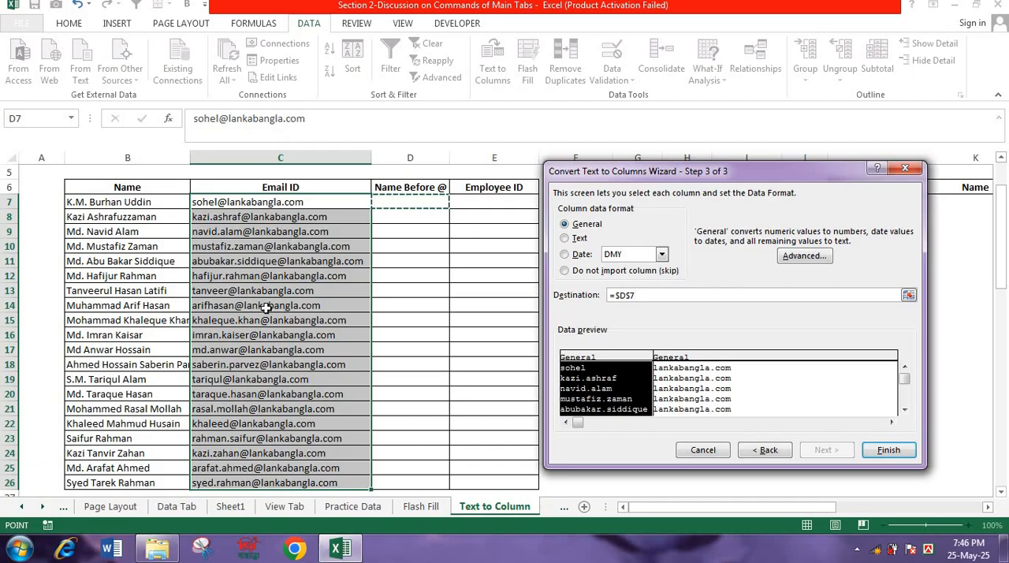
# - Skip importing the domain column after @, finish the email split, and widen the Name Before @ column
pyautogui.click(670, 363)
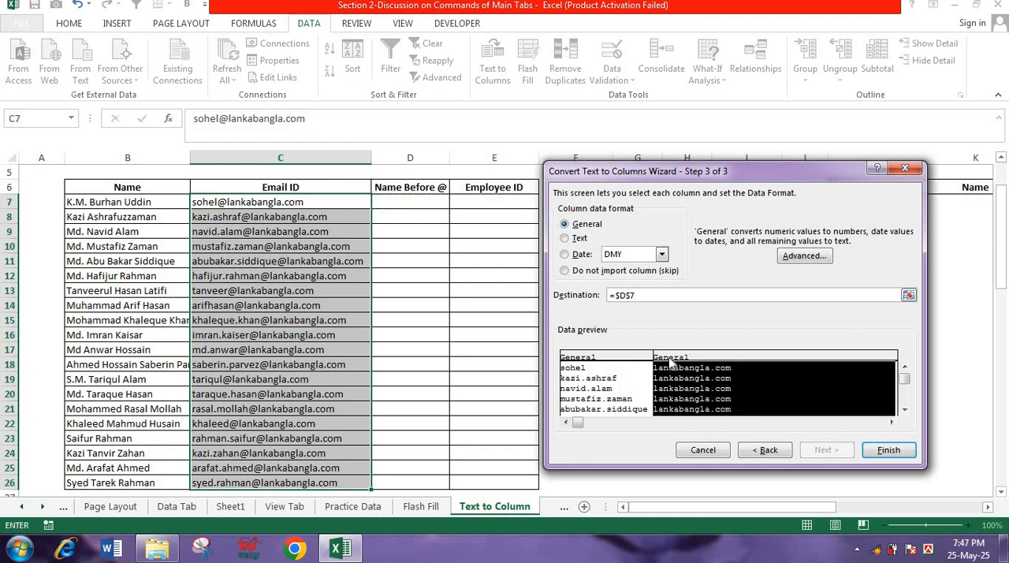
pyautogui.click(607, 358)
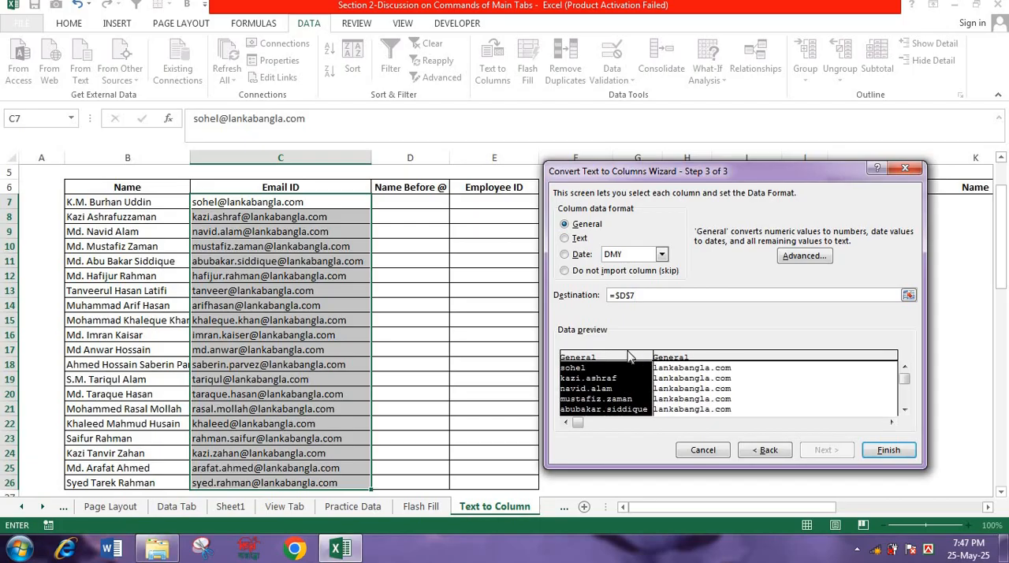
pyautogui.click(674, 360)
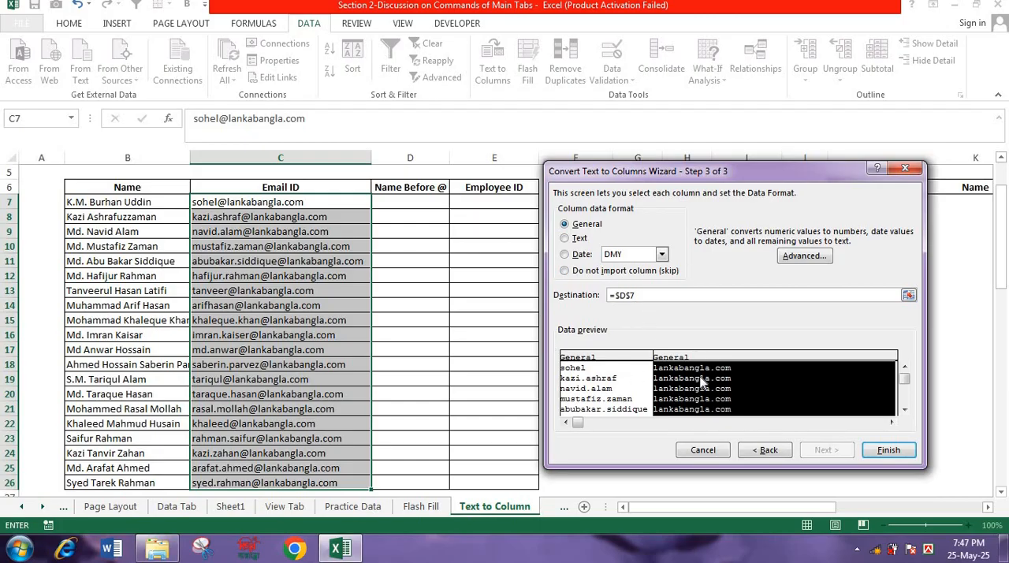
pyautogui.click(565, 272)
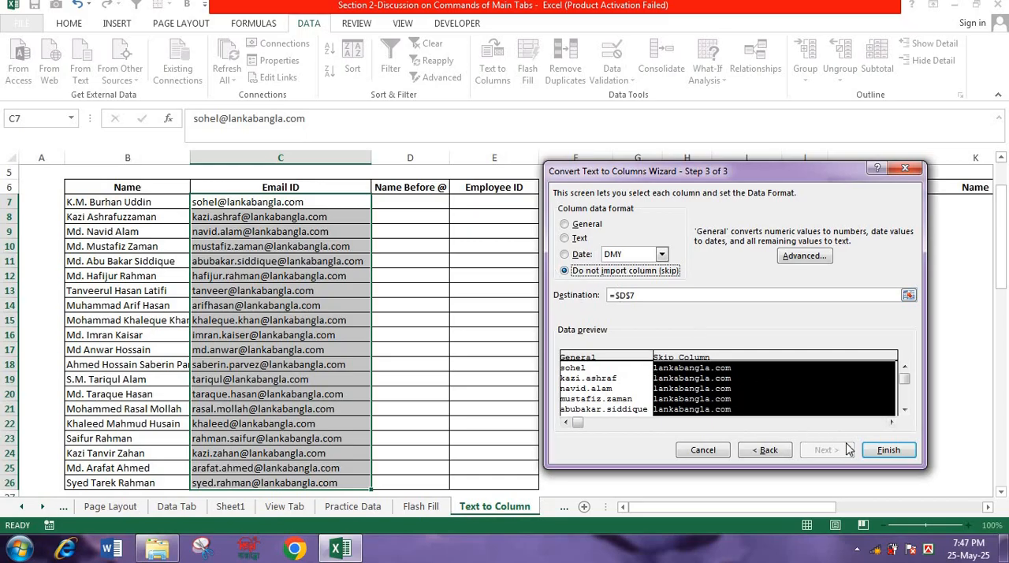
pyautogui.click(888, 450)
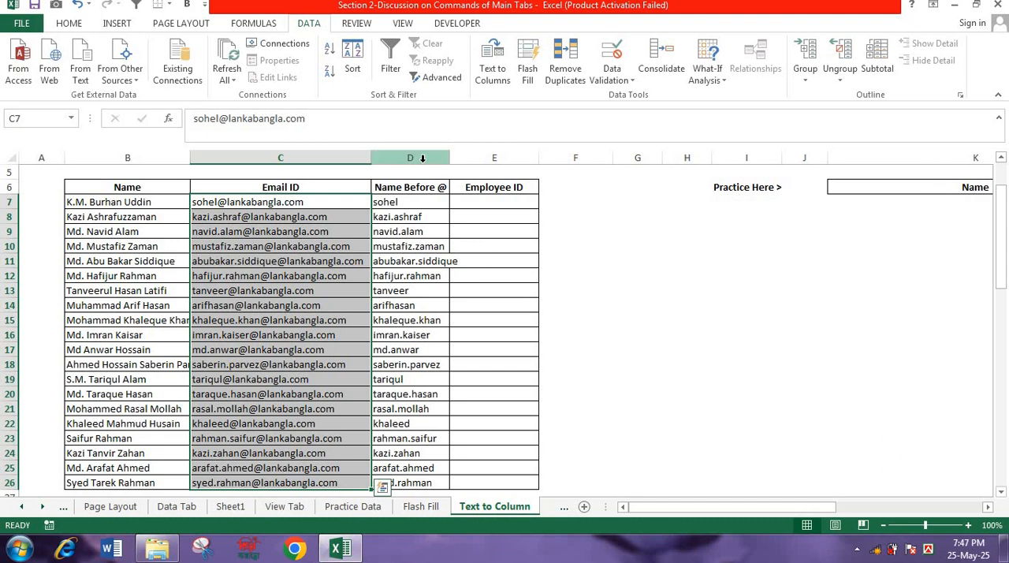
pyautogui.moveTo(446, 158); pyautogui.dragTo(486, 157)
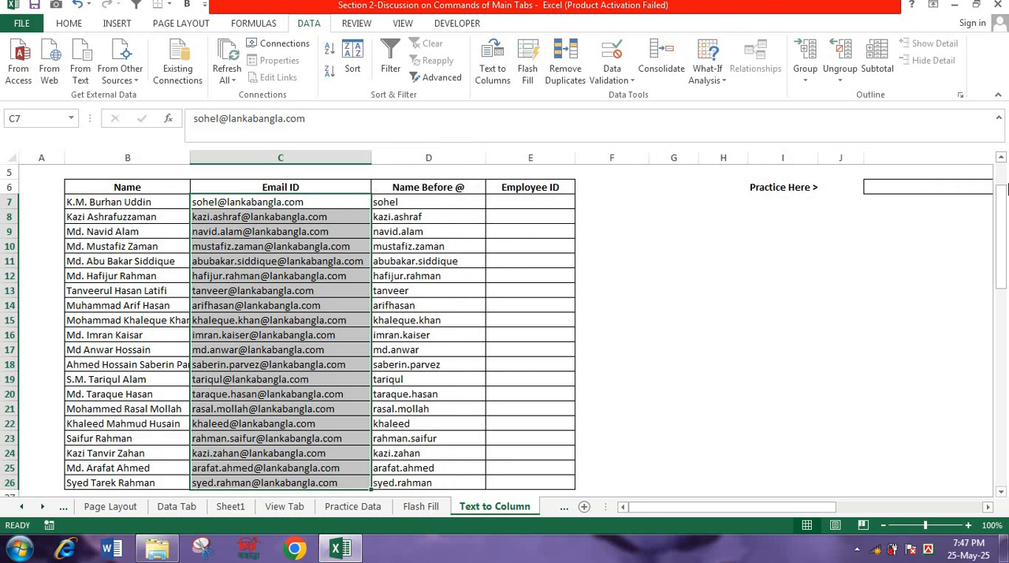
# - Examine the practice area's Name and Email ID headers and the combined name-and-email text in B4
pyautogui.moveTo(1004, 229); pyautogui.dragTo(1002, 171)
pyautogui.moveTo(764, 507); pyautogui.dragTo(829, 500)
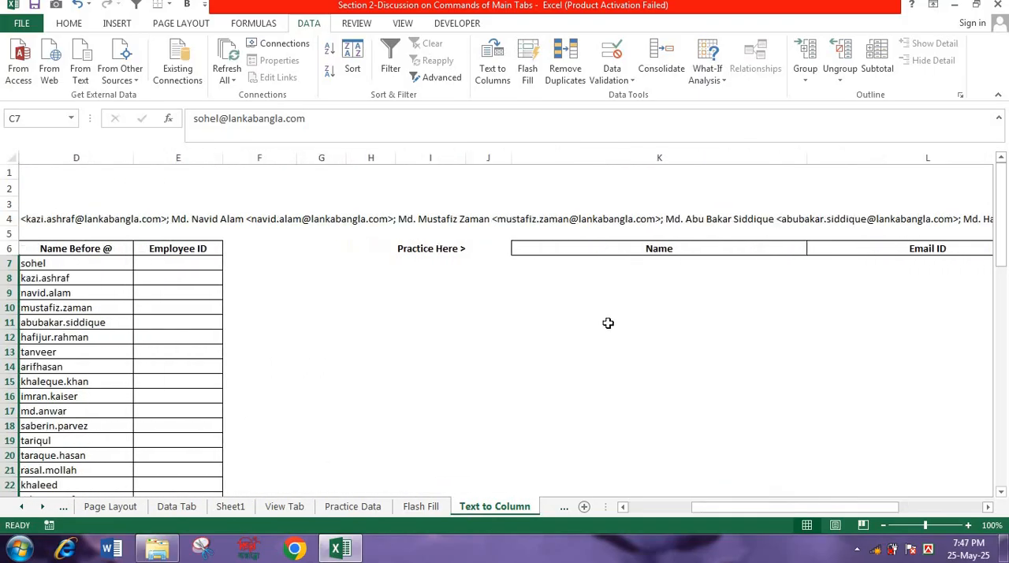
pyautogui.click(611, 246)
pyautogui.click(865, 248)
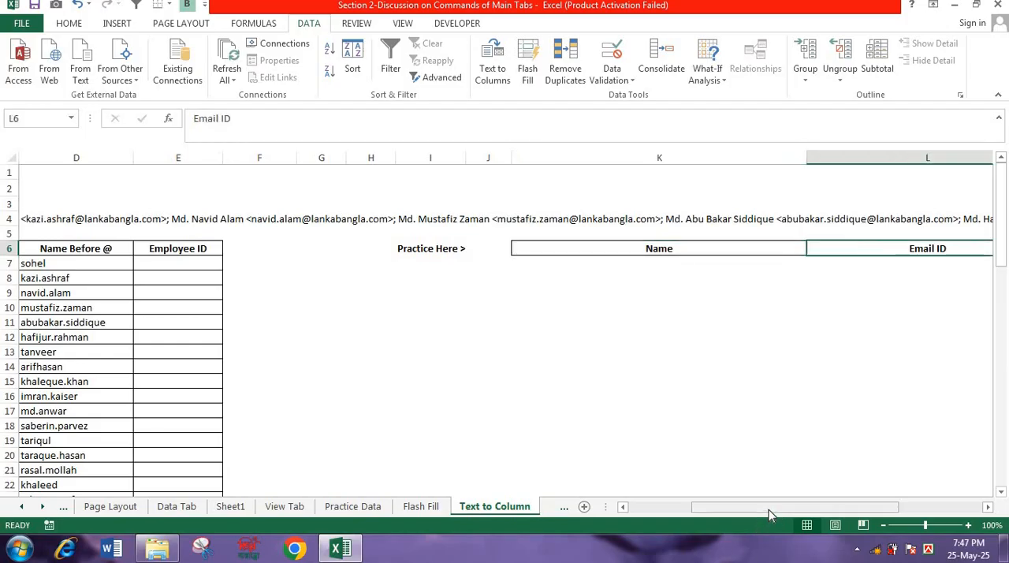
pyautogui.moveTo(769, 508); pyautogui.dragTo(661, 500)
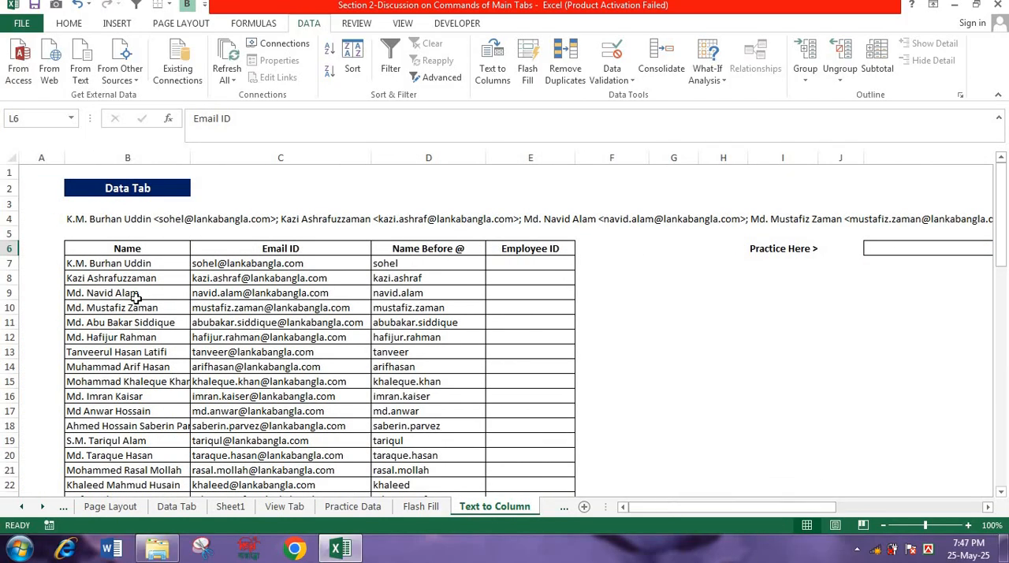
pyautogui.click(81, 219)
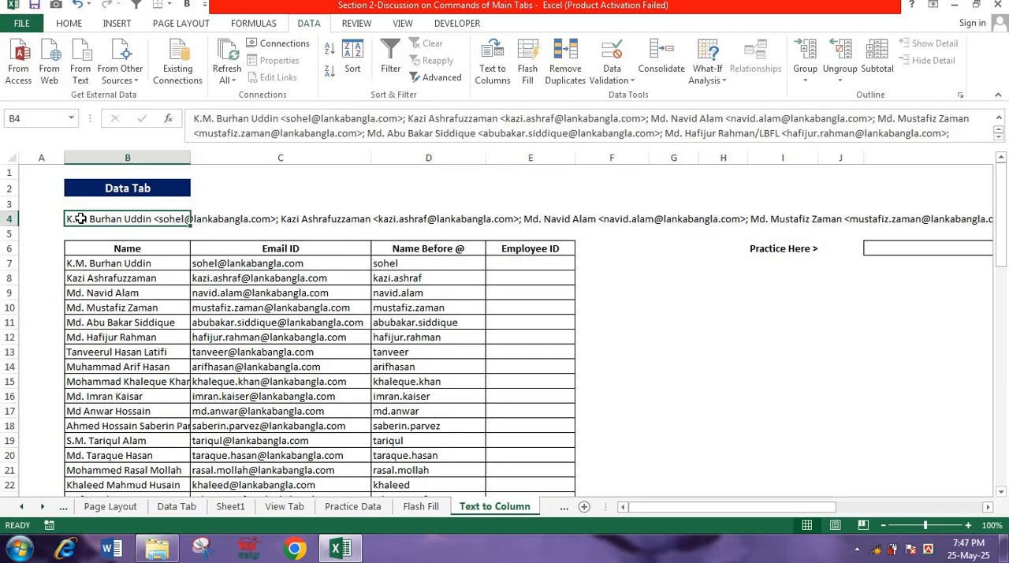
pyautogui.press('Right')
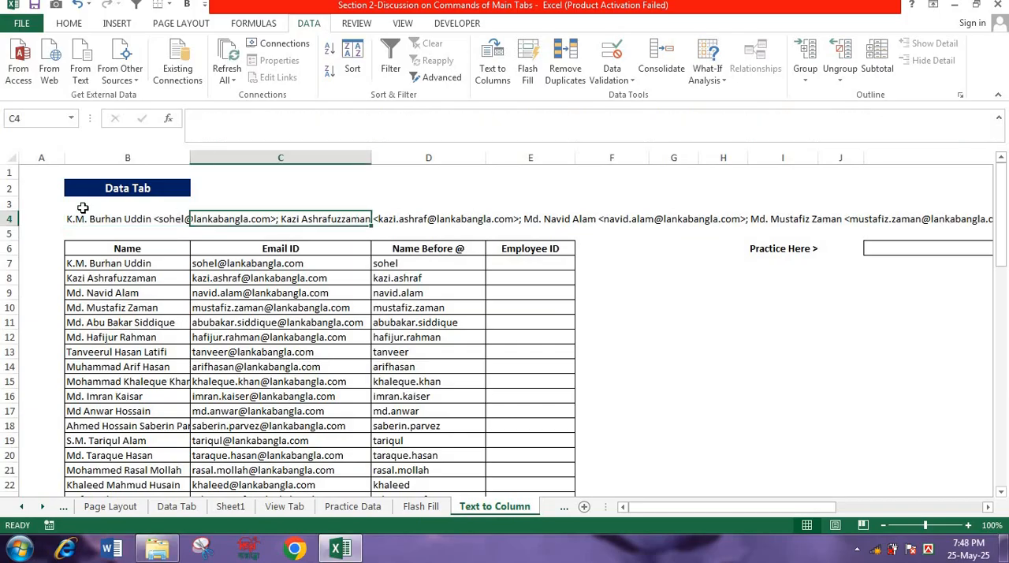
pyautogui.press('Left')
pyautogui.press('Right')
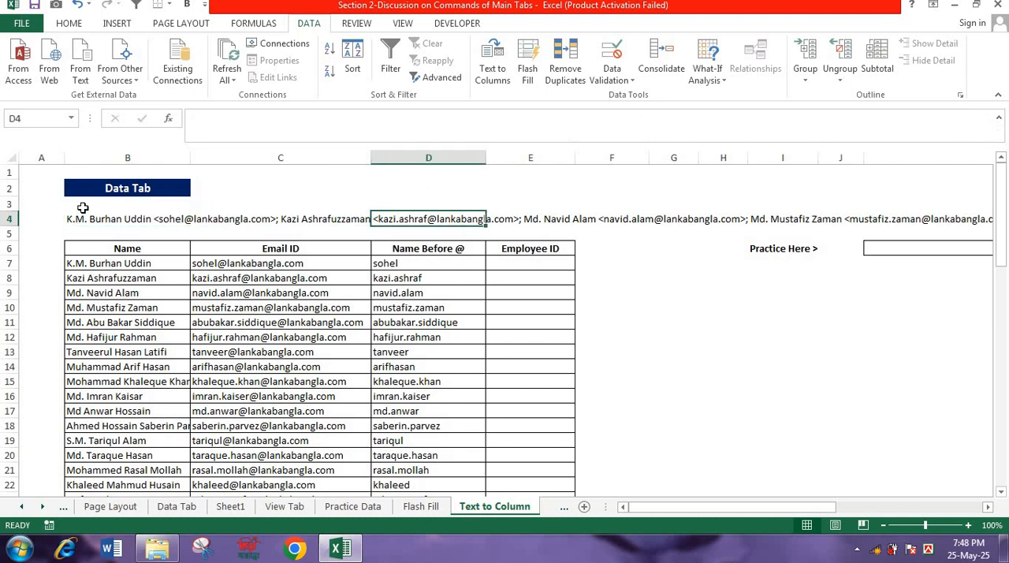
pyautogui.press('Left')
pyautogui.press('Left')
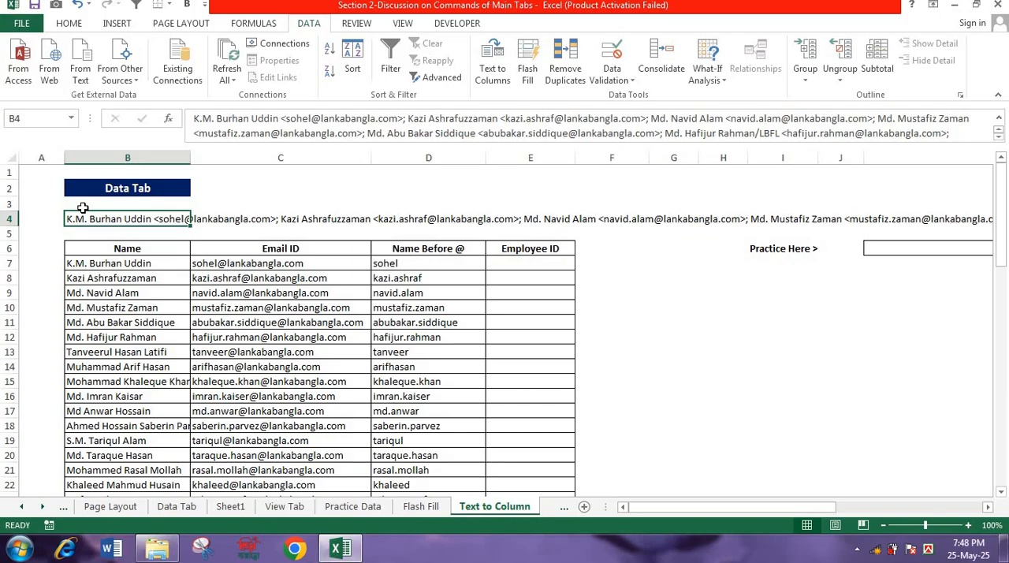
pyautogui.moveTo(725, 509); pyautogui.dragTo(653, 499)
pyautogui.moveTo(650, 509); pyautogui.dragTo(500, 507)
# - Split the combined text in B4 with Text to Columns, delimited with ; as the other delimiter, into destination C4
pyautogui.click(497, 65)
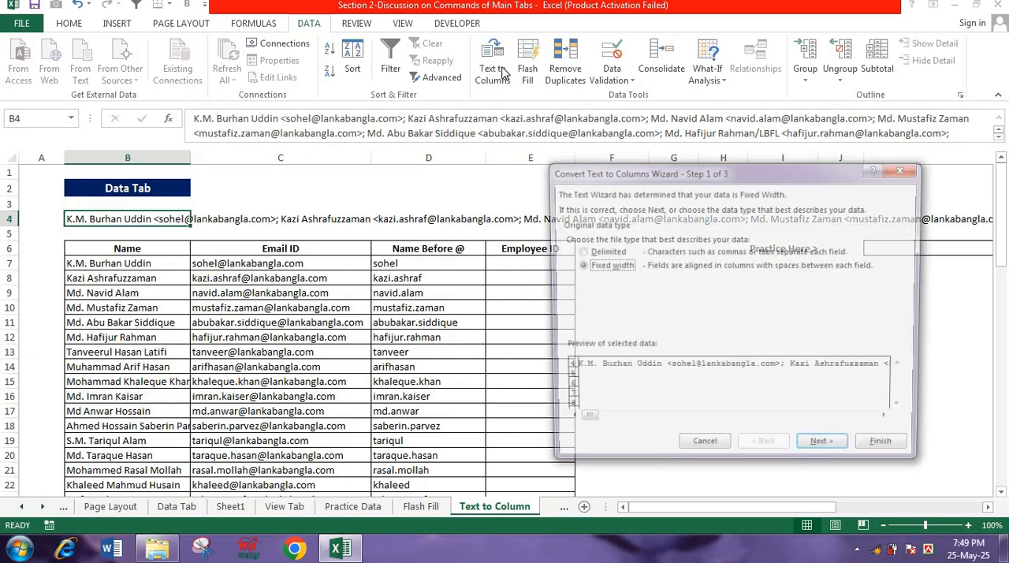
pyautogui.click(582, 254)
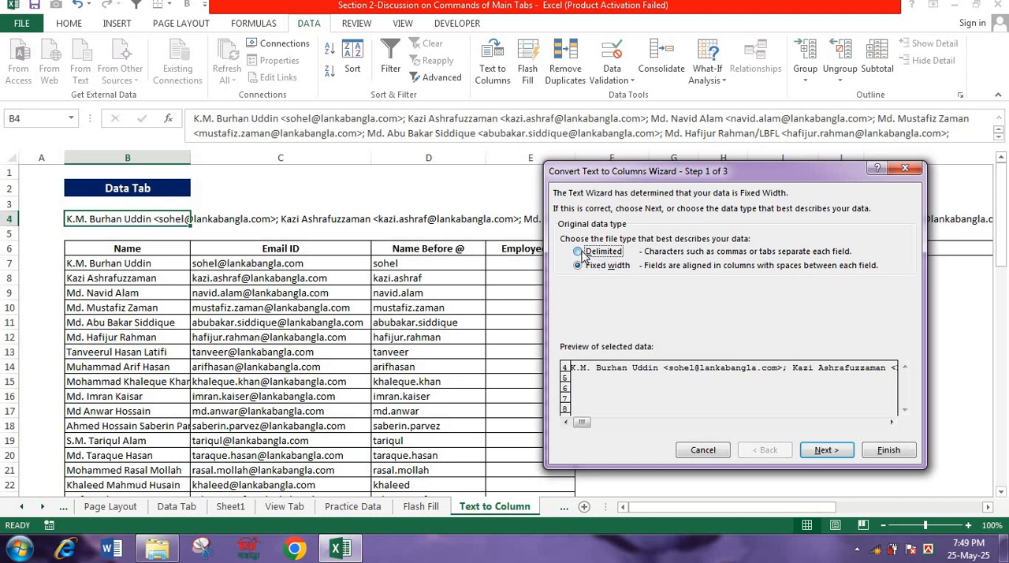
pyautogui.click(825, 450)
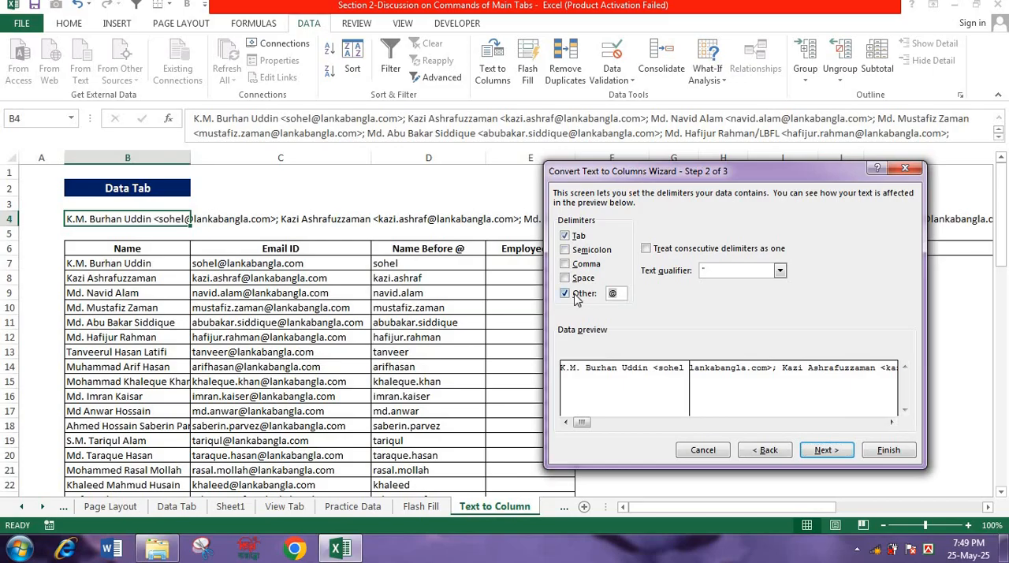
pyautogui.write(';')
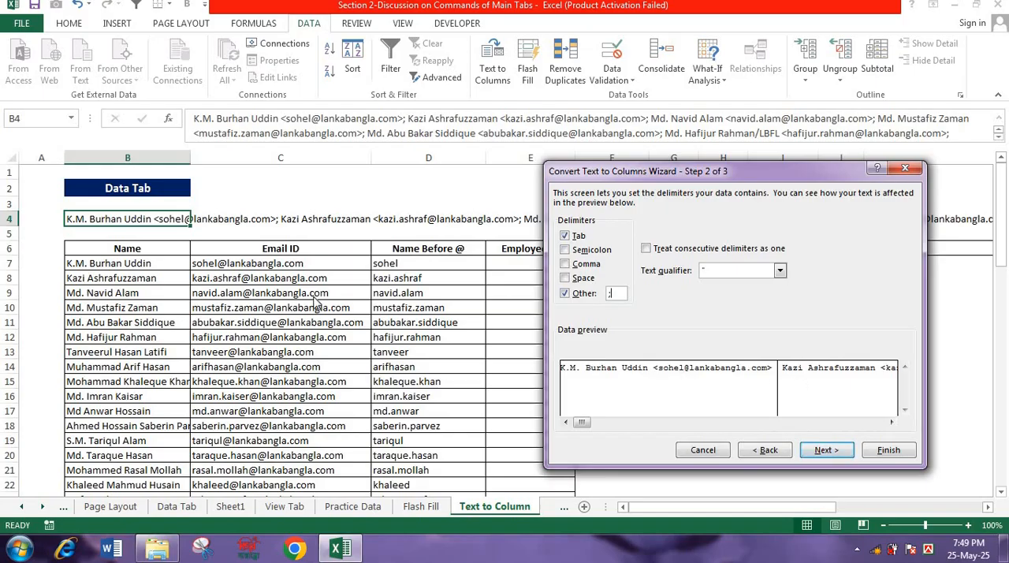
pyautogui.press('Return')
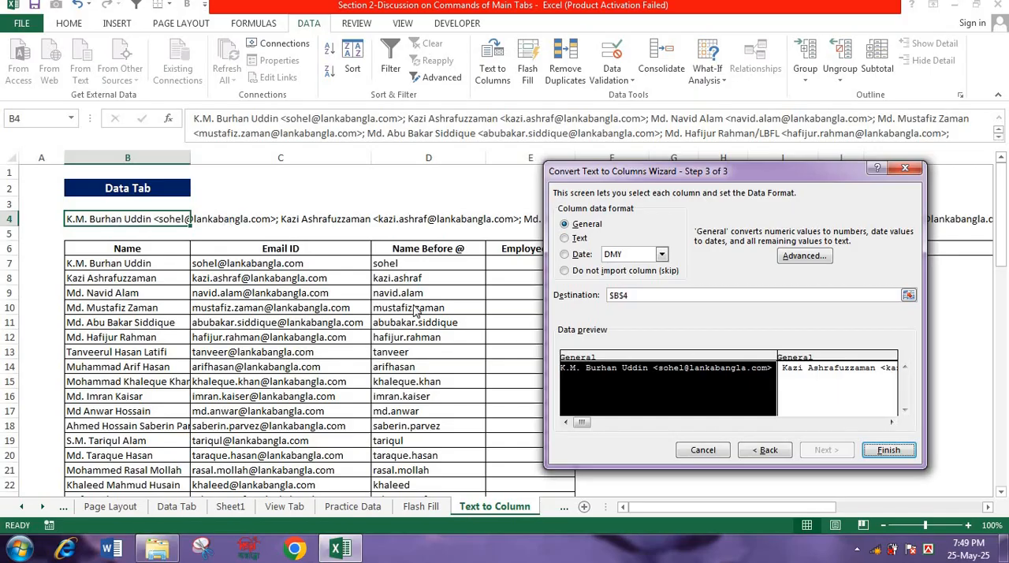
pyautogui.click(657, 297)
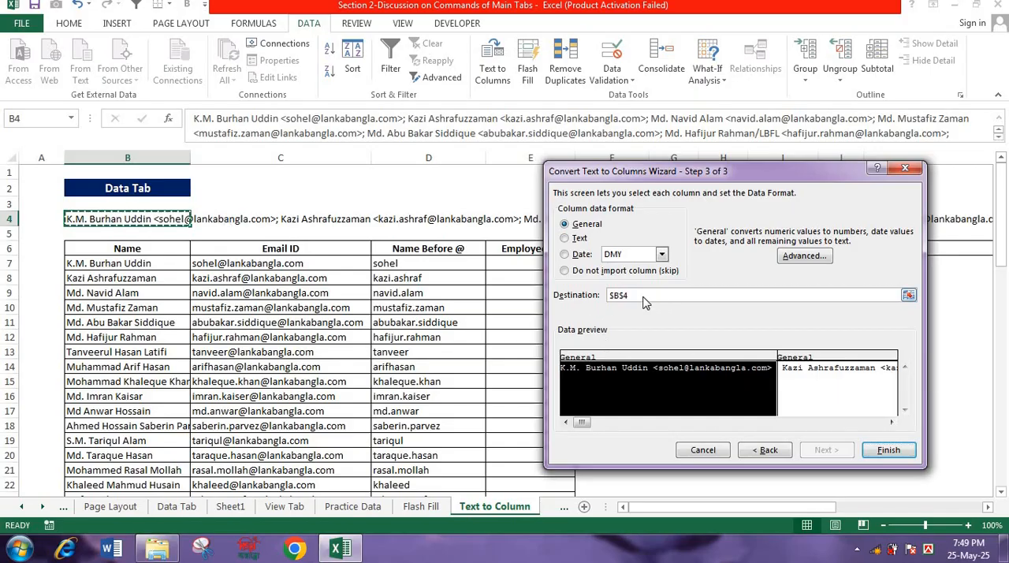
pyautogui.click(193, 220)
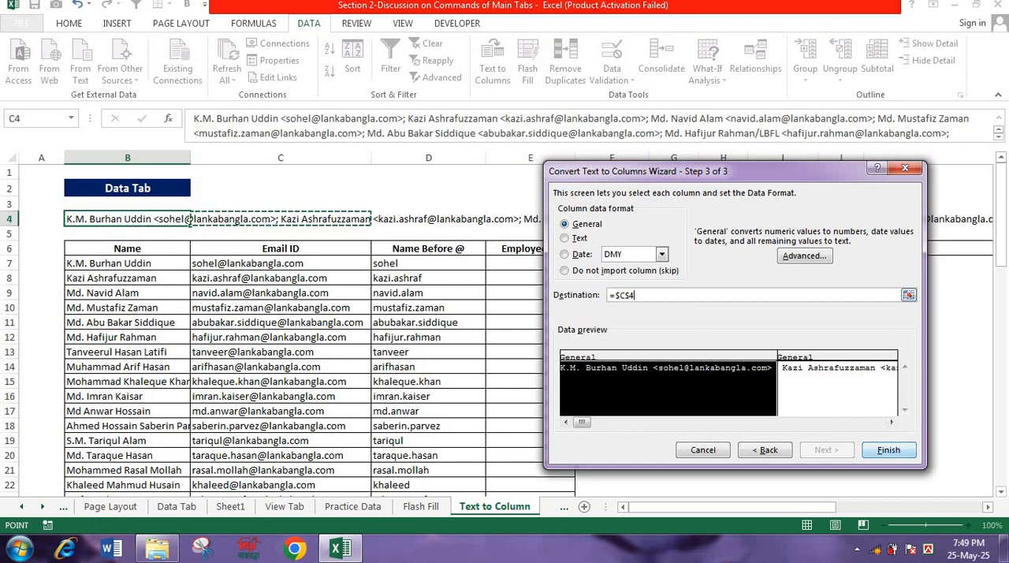
pyautogui.click(887, 451)
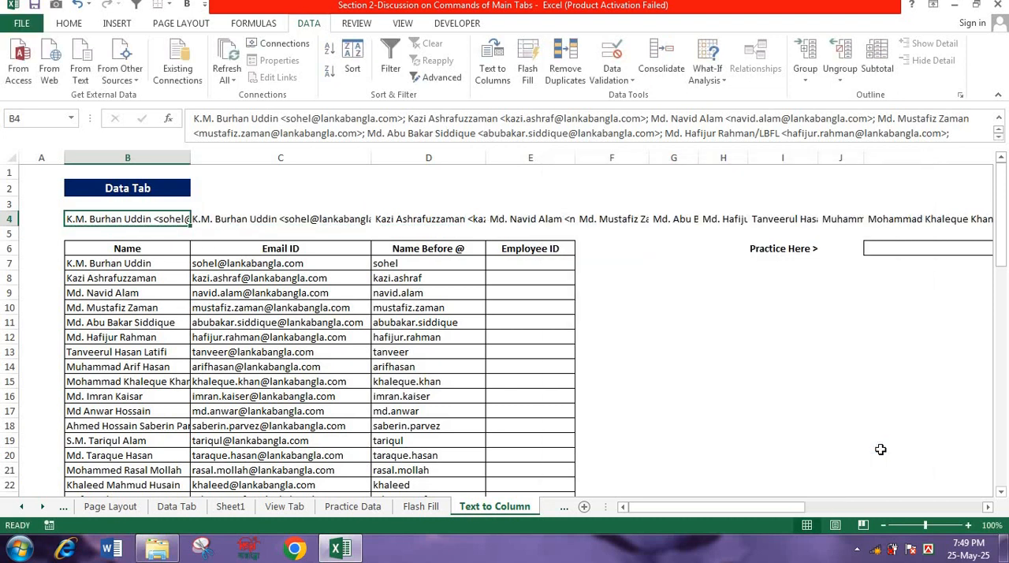
# - Review the split entries in row 4 and copy the range C4 through V4
pyautogui.press('Right')
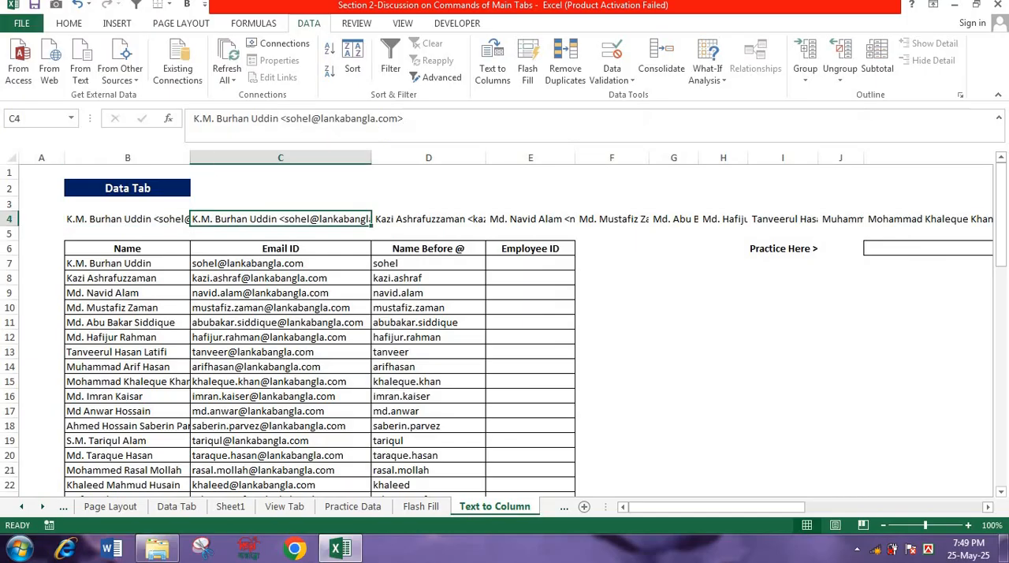
pyautogui.press('Right')
pyautogui.press('Right')
pyautogui.press('Right')
pyautogui.press('Right')
pyautogui.press('Right')
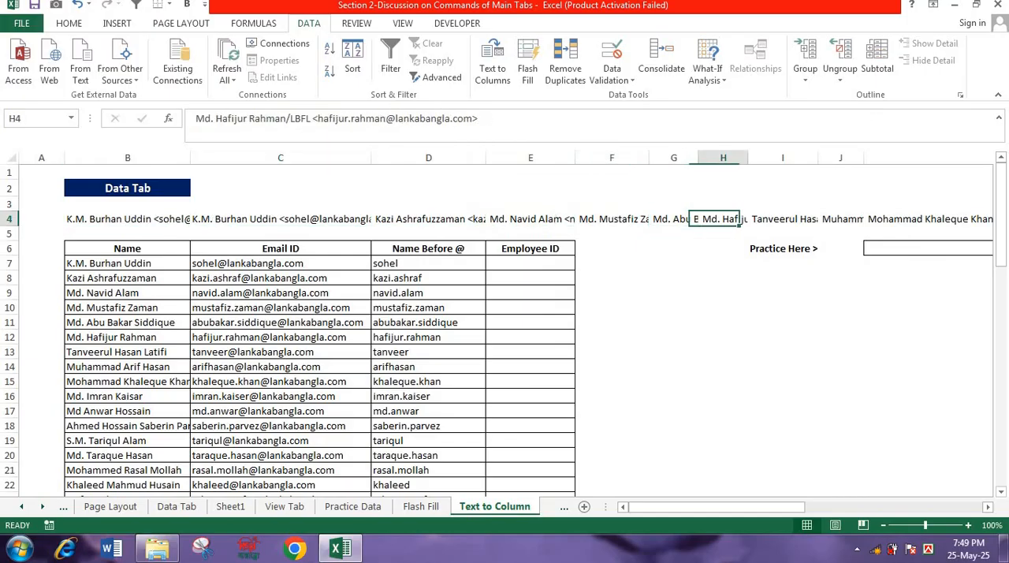
pyautogui.hotkey('ctrl', 'Left')
pyautogui.press('Right')
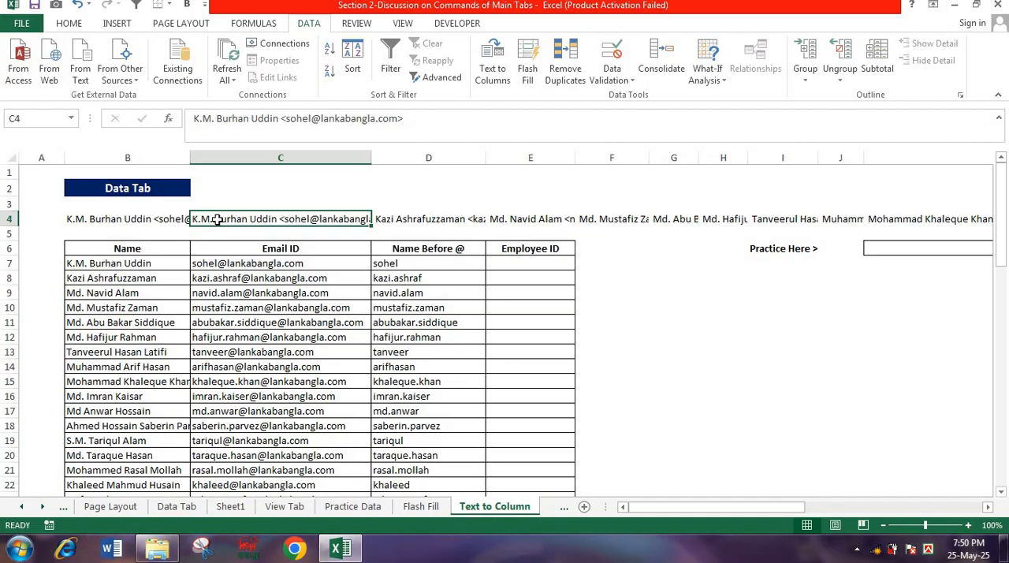
pyautogui.hotkey('ctrl', 'shift', 'Right')
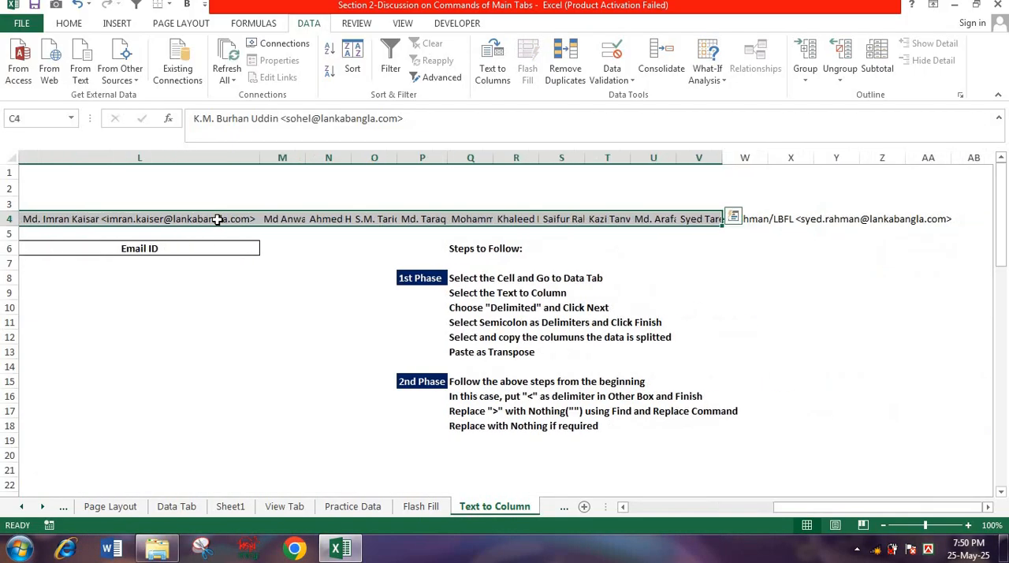
pyautogui.hotkey('ctrl', 'c')
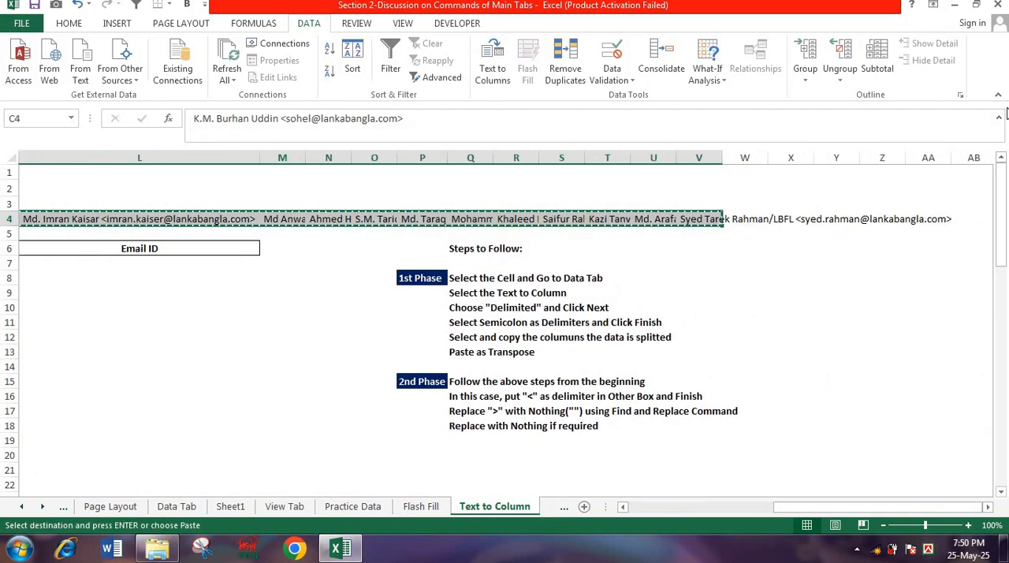
# - Paste the copied row 4 entries transposed into the practice area's Name column, starting at K7
pyautogui.moveTo(812, 507); pyautogui.dragTo(708, 475)
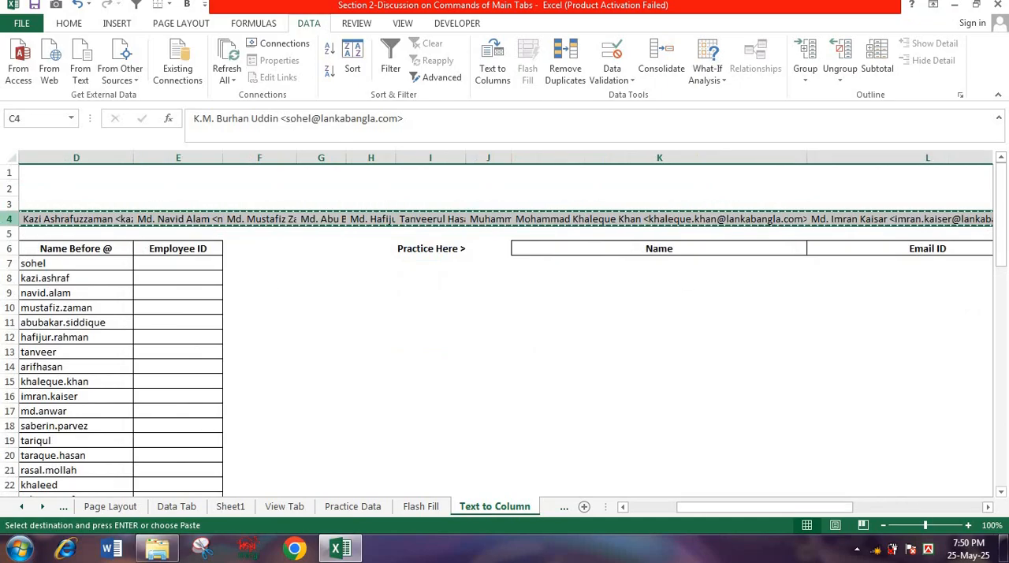
pyautogui.moveTo(760, 509); pyautogui.dragTo(536, 527)
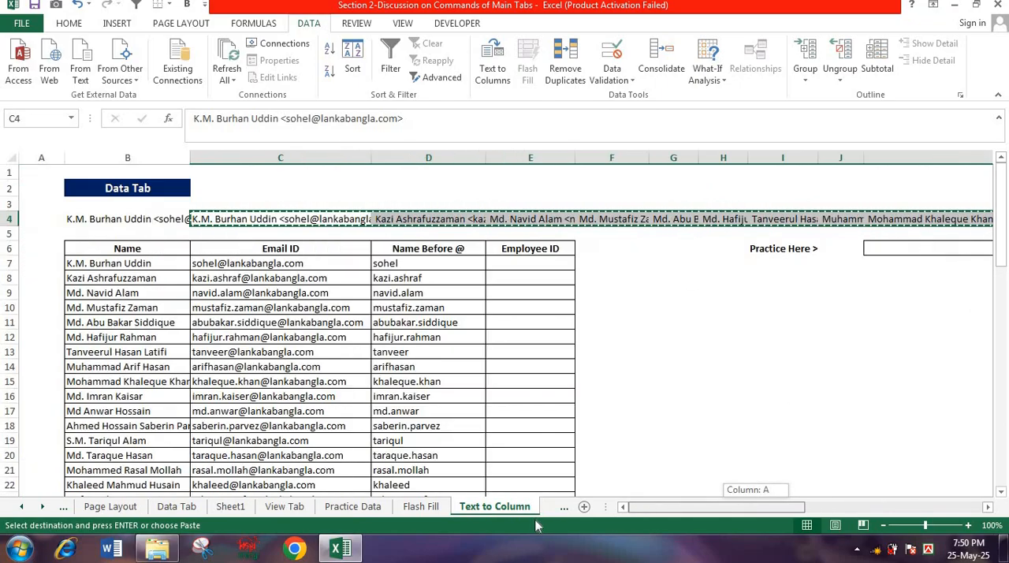
pyautogui.moveTo(691, 525); pyautogui.dragTo(760, 522)
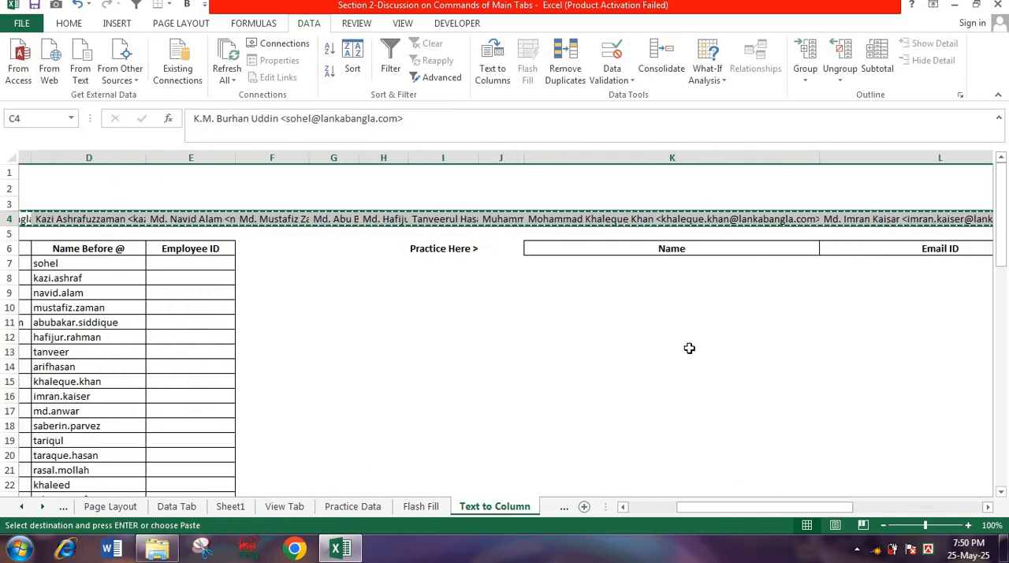
pyautogui.click(594, 262)
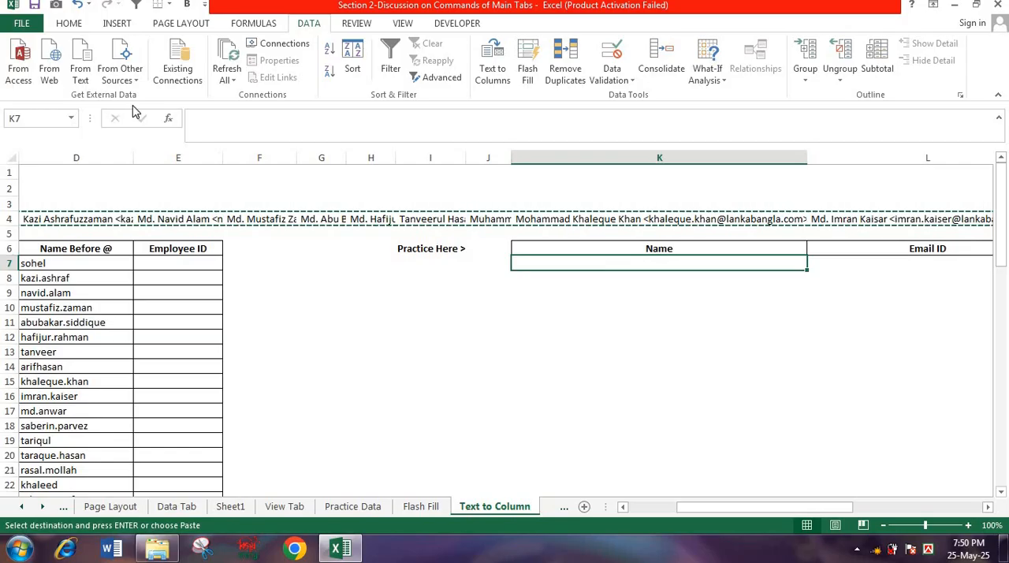
pyautogui.click(62, 29)
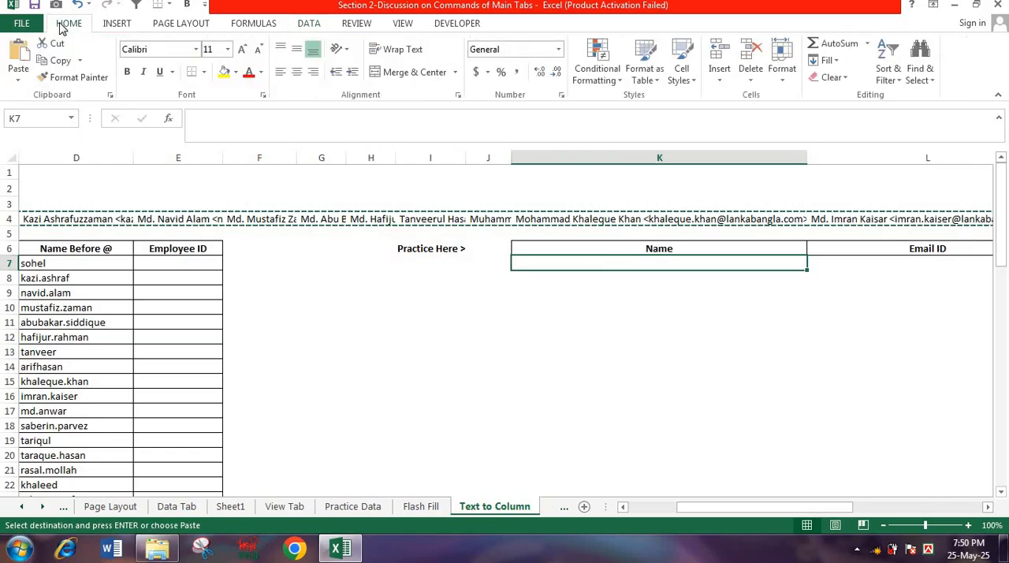
pyautogui.click(14, 82)
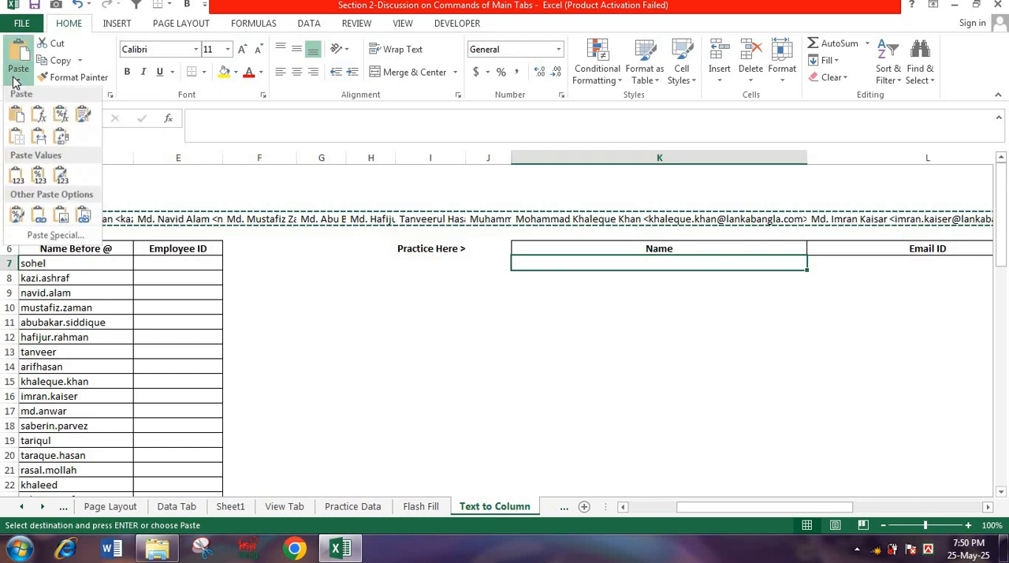
pyautogui.click(63, 142)
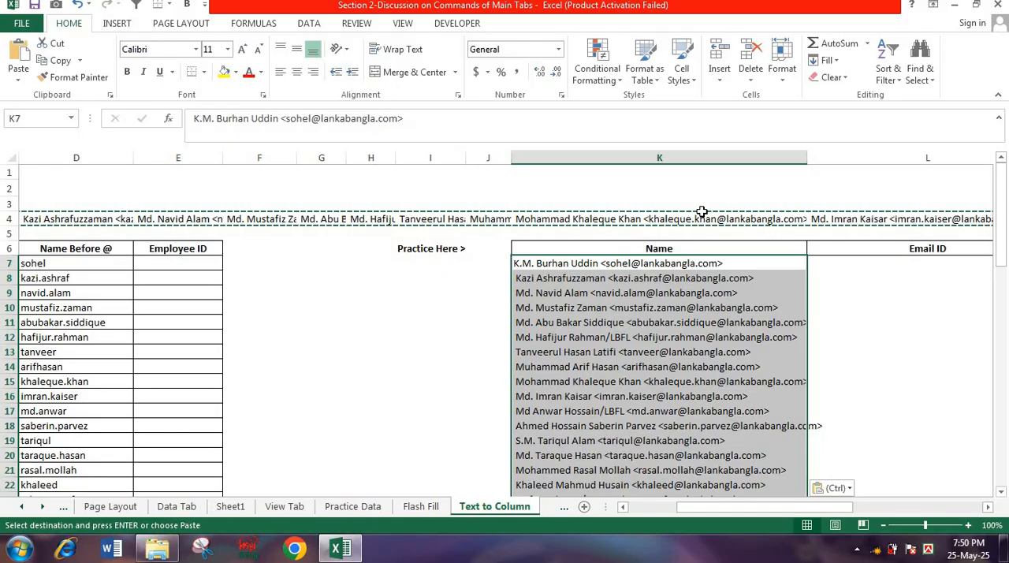
# - Autofit the width of column K to the pasted name-and-email entries
pyautogui.doubleClick(806, 158)
pyautogui.moveTo(785, 507); pyautogui.dragTo(817, 519)
pyautogui.moveTo(1002, 206)
pyautogui.mouseDown()
pyautogui.moveTo(1007, 251)
pyautogui.moveTo(1002, 207)
pyautogui.mouseUp()
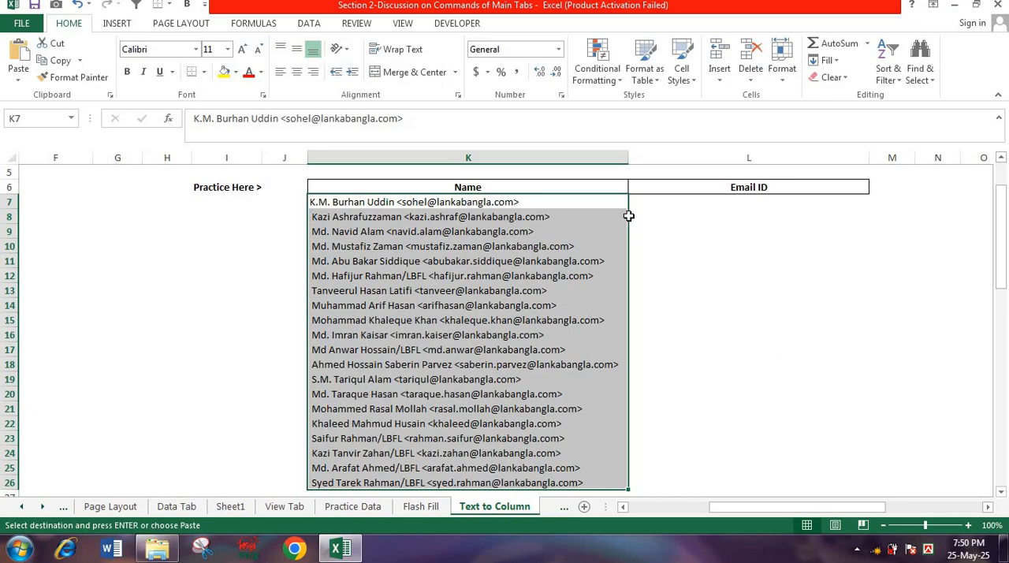
# - Split the entries in K7:K26 into Name and Email ID with Text to Columns, delimited with < as the other delimiter
pyautogui.moveTo(465, 202); pyautogui.dragTo(426, 481)
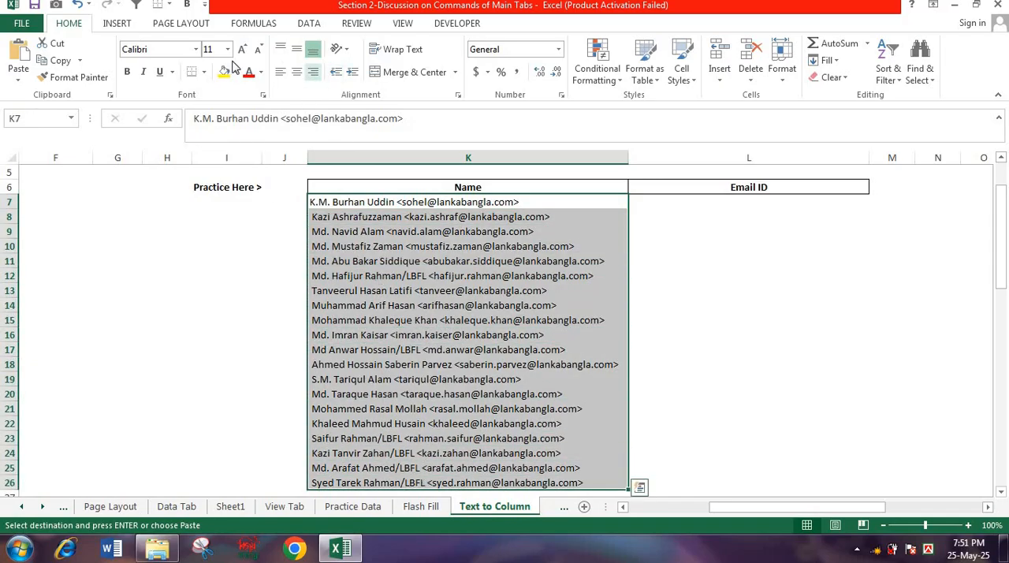
pyautogui.click(308, 23)
pyautogui.click(492, 63)
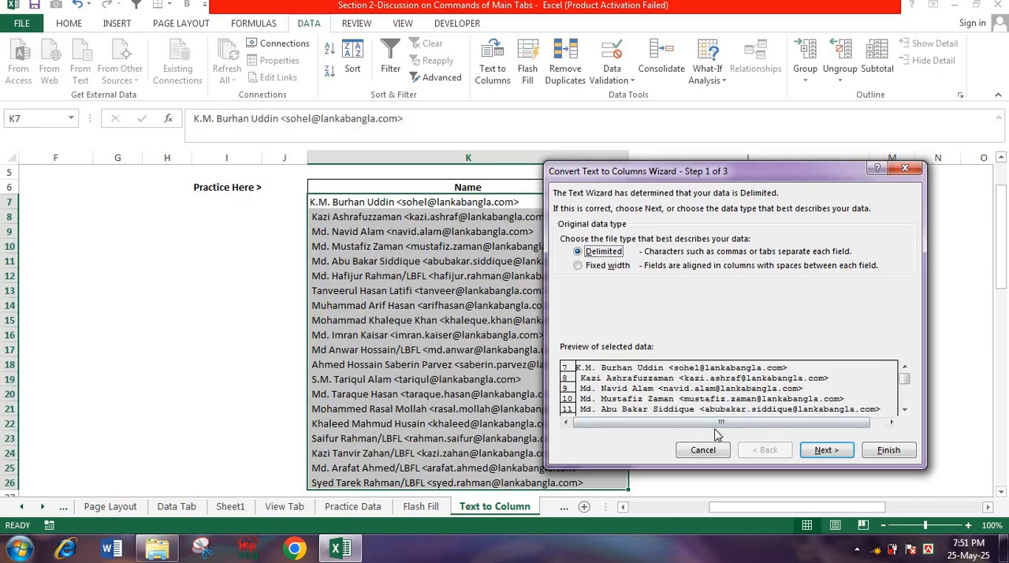
pyautogui.click(820, 450)
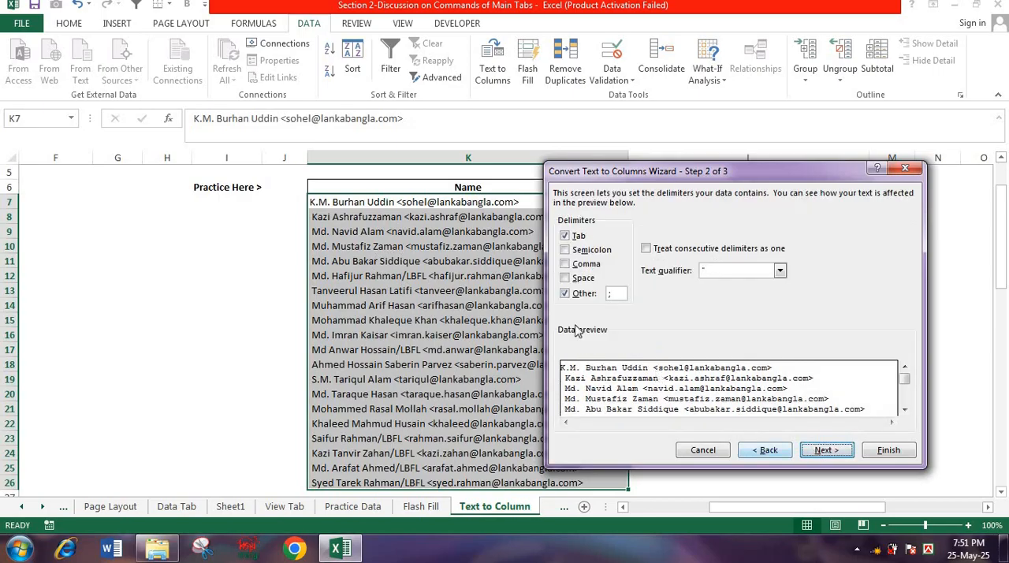
pyautogui.write(';')
pyautogui.write('<')
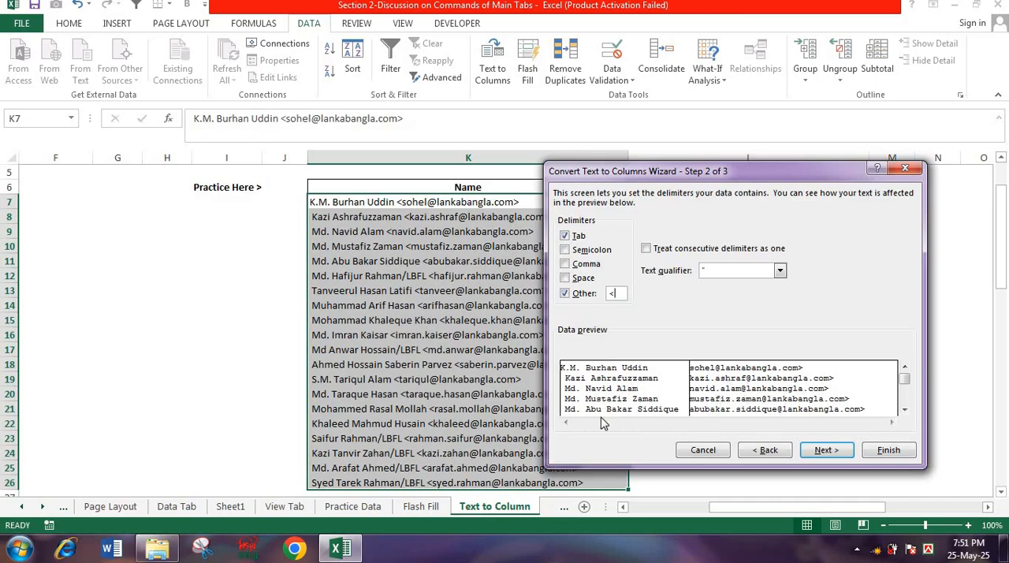
pyautogui.click(824, 451)
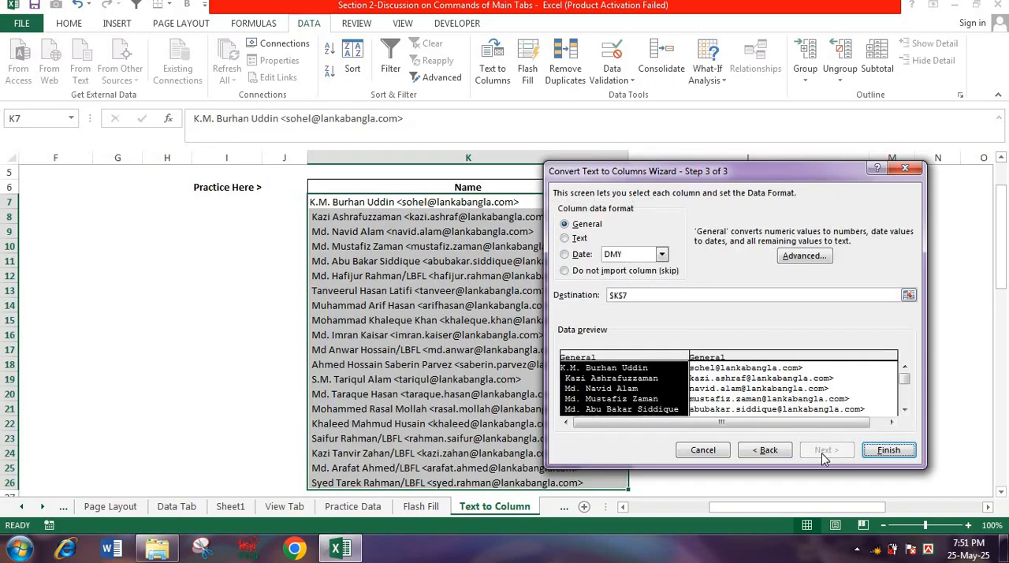
pyautogui.click(888, 451)
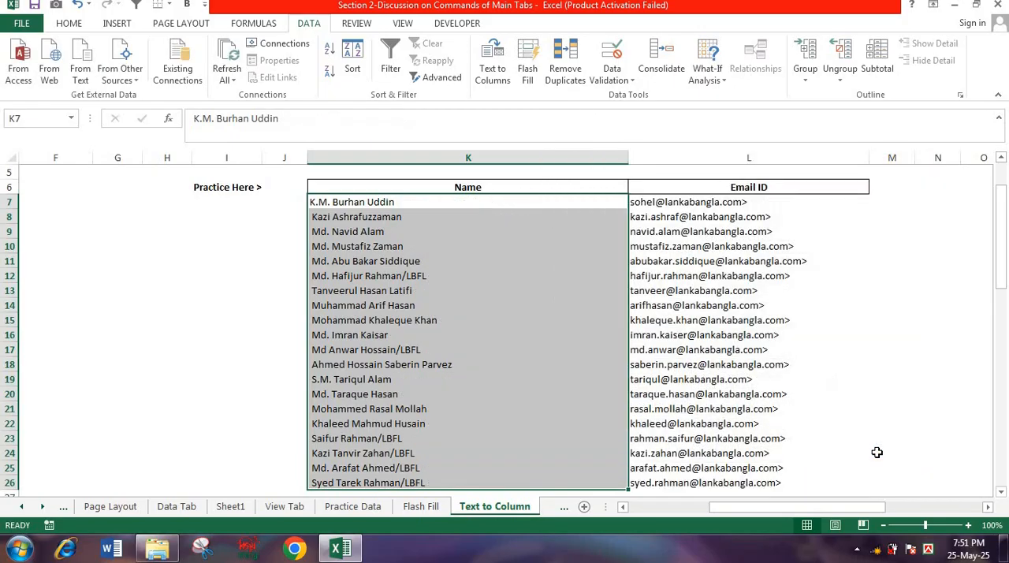
# - Review the split names in column K and the email IDs in column L
pyautogui.click(473, 248)
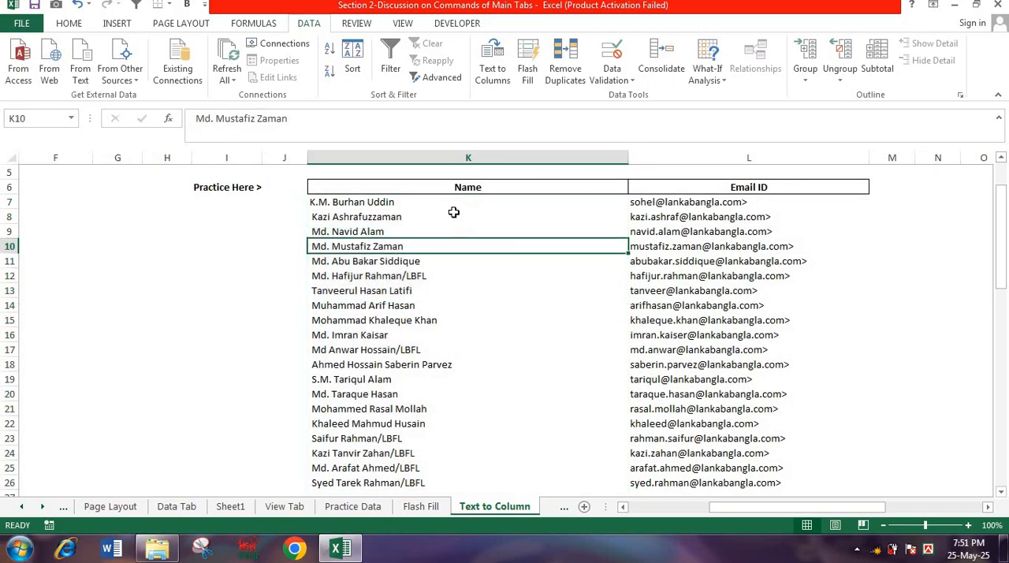
pyautogui.moveTo(454, 206); pyautogui.dragTo(463, 421)
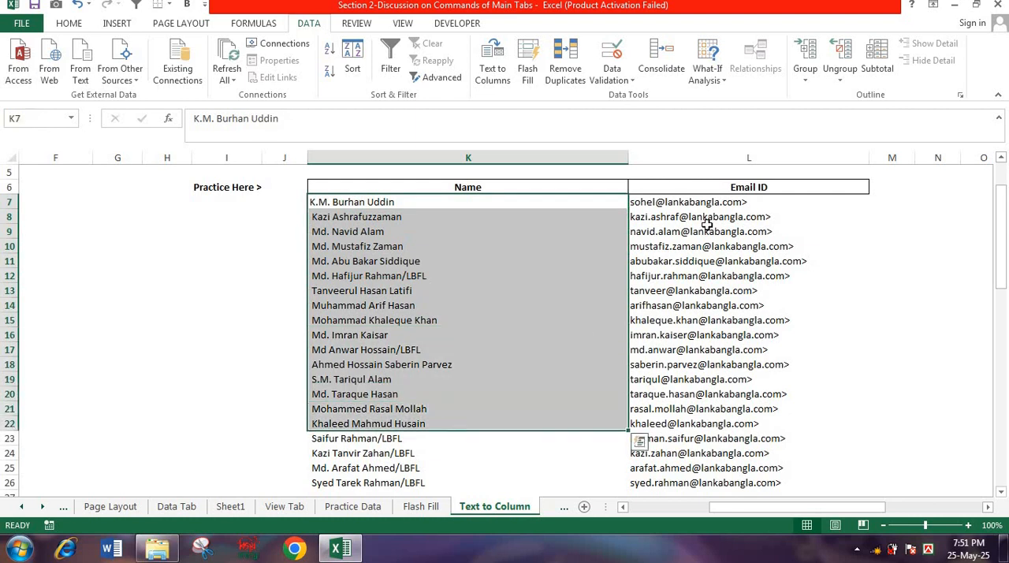
pyautogui.moveTo(699, 202); pyautogui.dragTo(689, 482)
pyautogui.click(579, 306)
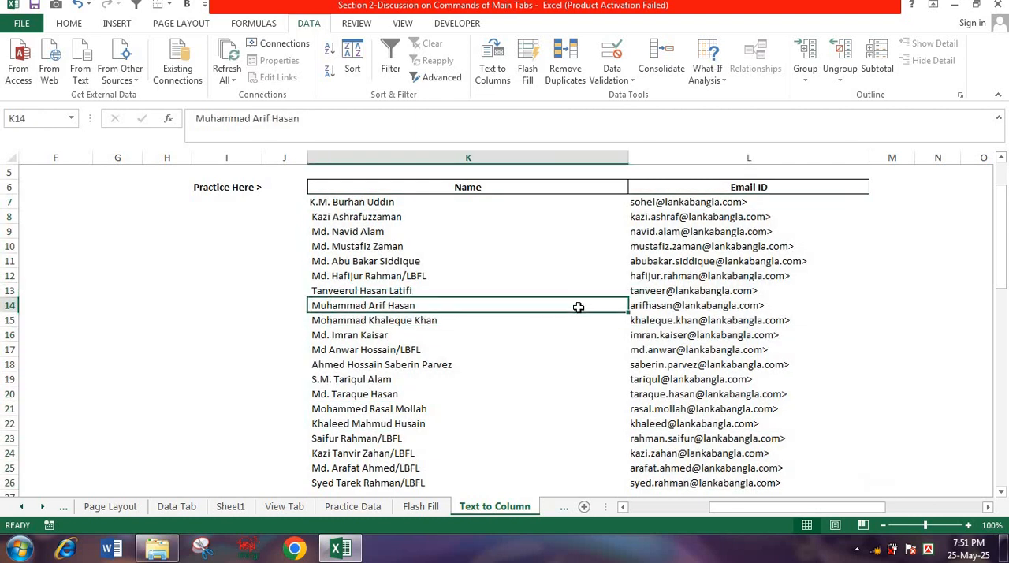
pyautogui.moveTo(395, 202); pyautogui.dragTo(685, 358)
pyautogui.moveTo(685, 356); pyautogui.dragTo(684, 351)
pyautogui.moveTo(1007, 312); pyautogui.dragTo(1002, 265)
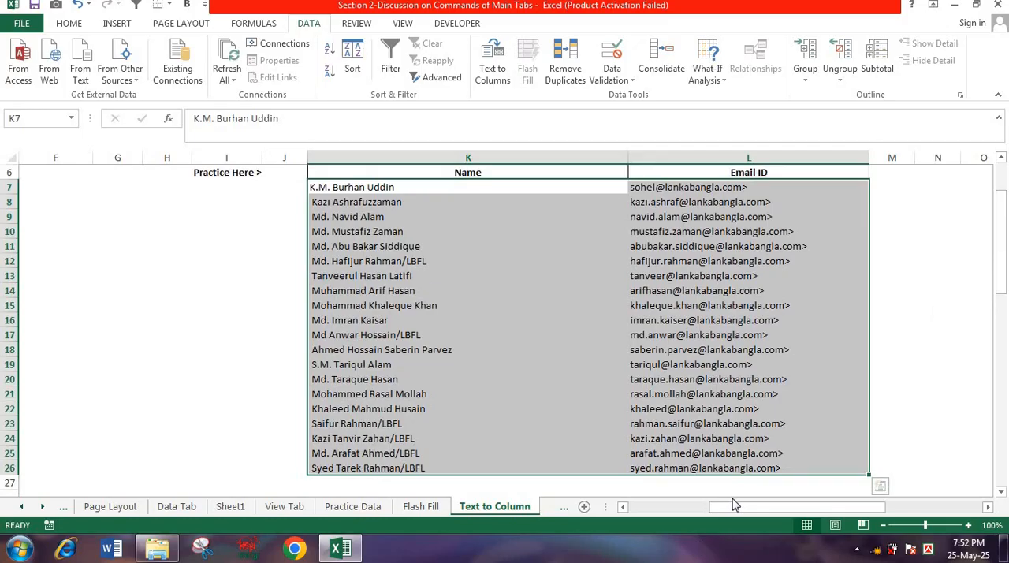
# - Start Text to Columns on the product codes in B31:B41, delimited with - as the other delimiter
pyautogui.moveTo(741, 509); pyautogui.dragTo(653, 508)
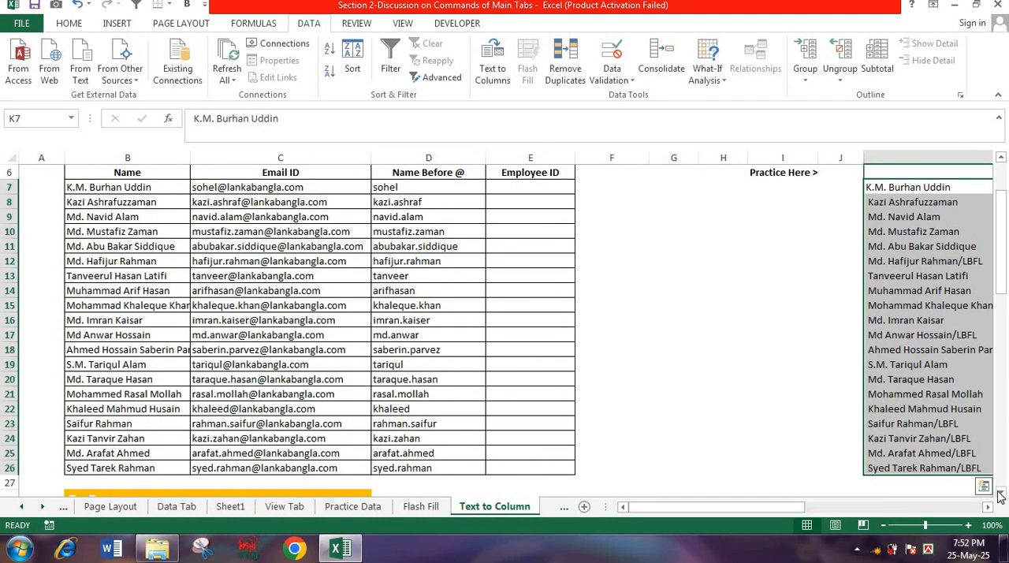
pyautogui.scroll(-6, 504, 315)
pyautogui.click(292, 355)
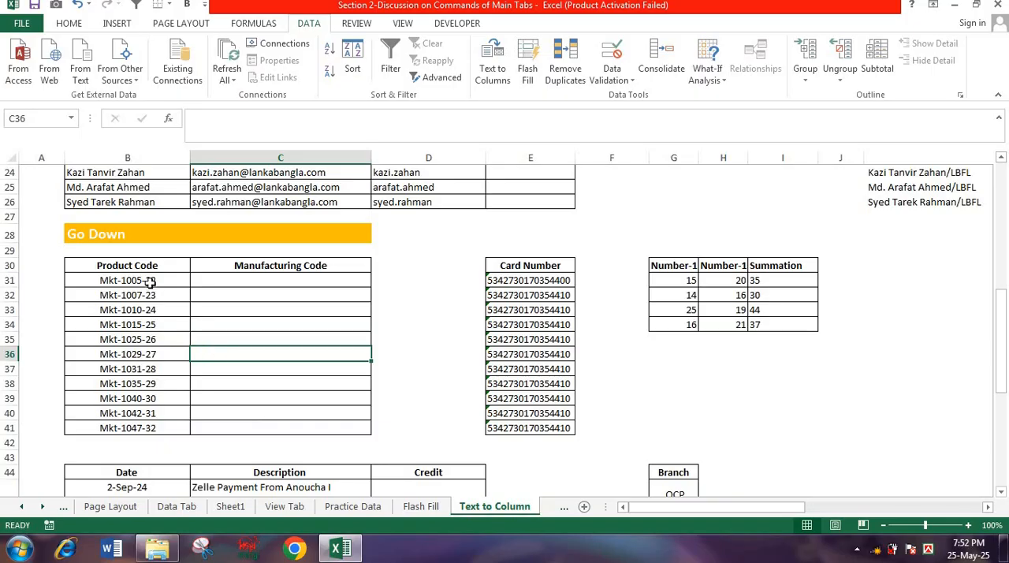
pyautogui.moveTo(150, 280); pyautogui.dragTo(136, 424)
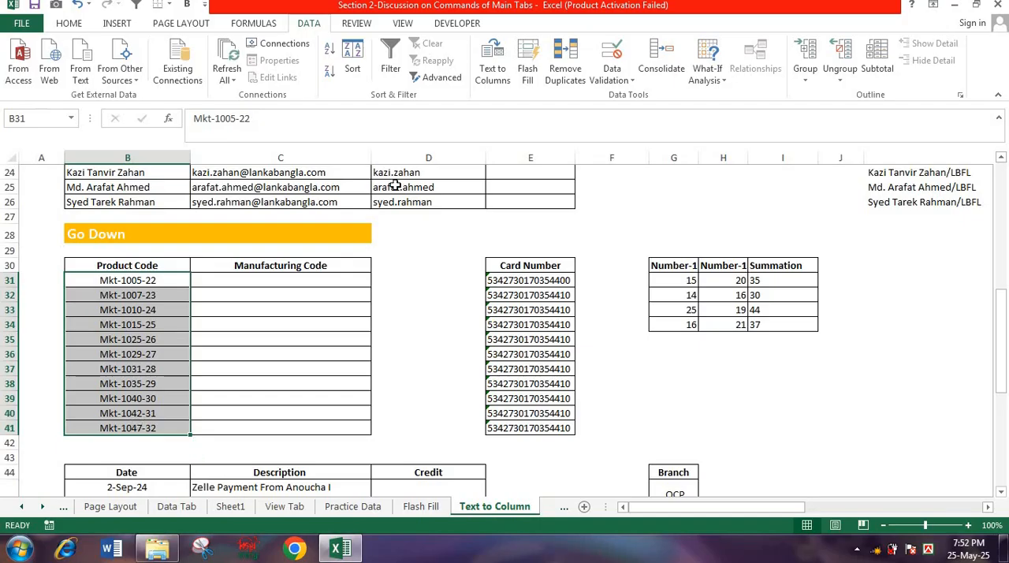
pyautogui.click(492, 52)
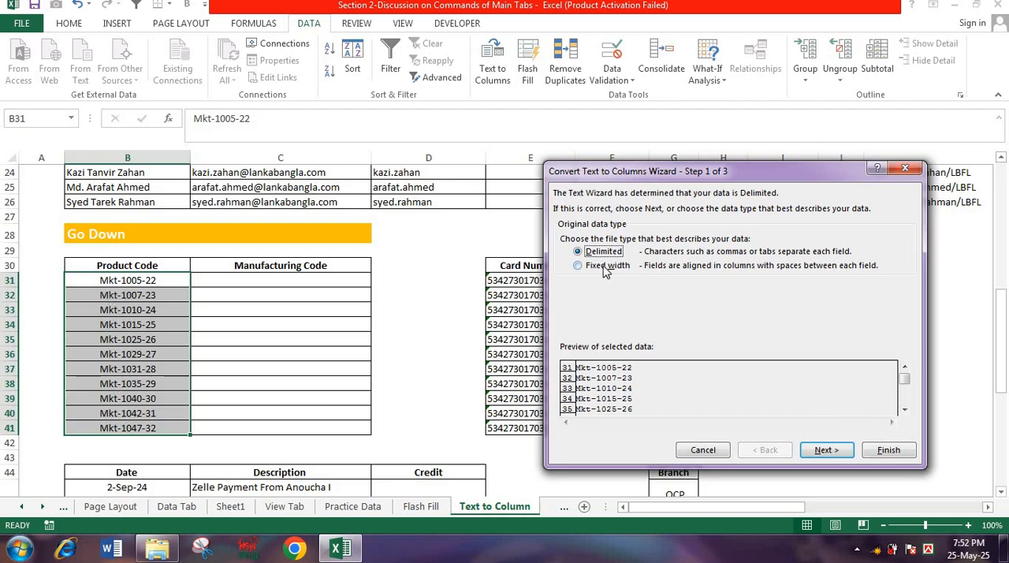
pyautogui.click(825, 449)
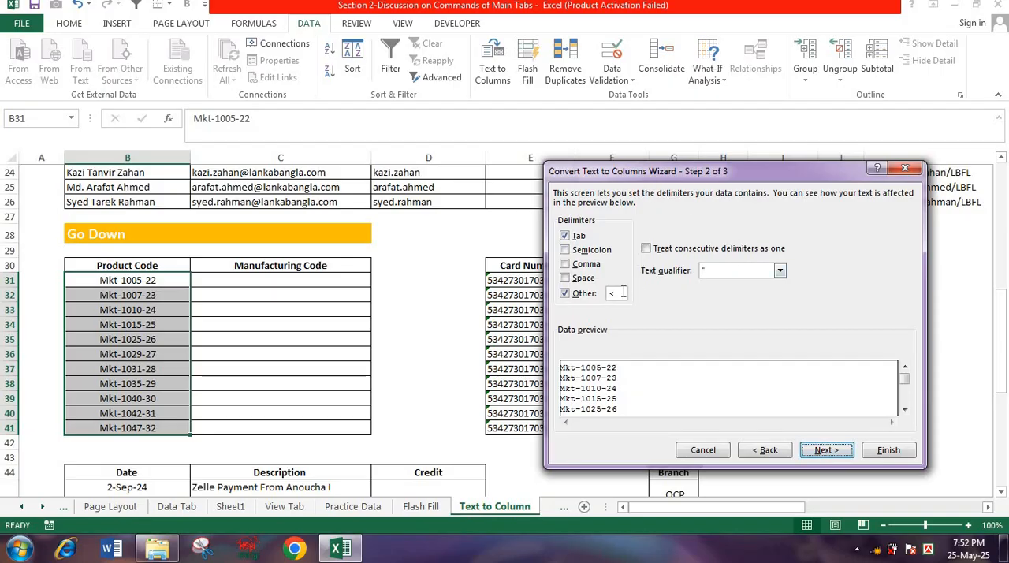
pyautogui.moveTo(624, 293); pyautogui.dragTo(609, 297)
pyautogui.write('-')
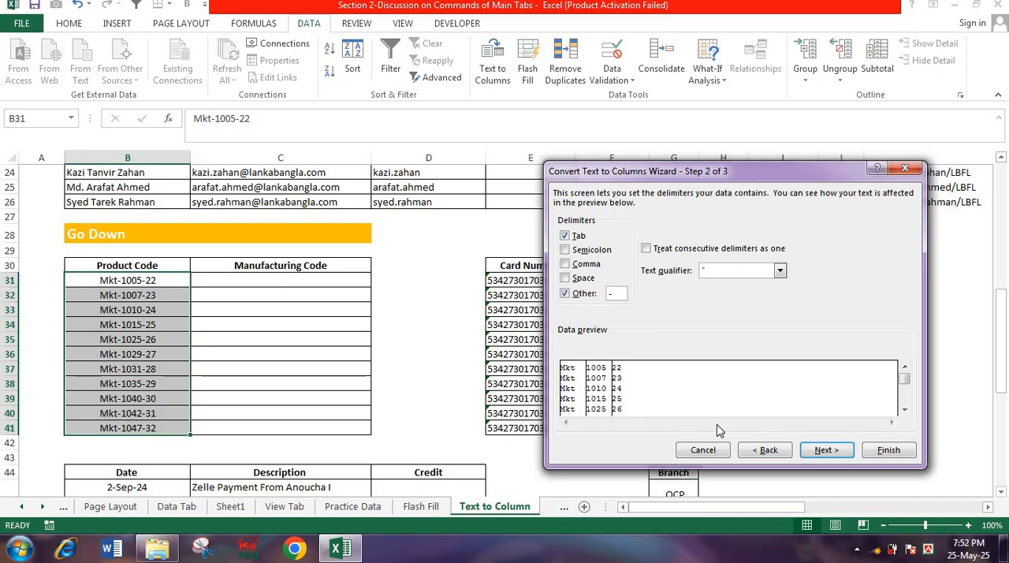
# - Try outputting every product code part from destination C31, replacing the existing data, and undo the split
pyautogui.click(822, 450)
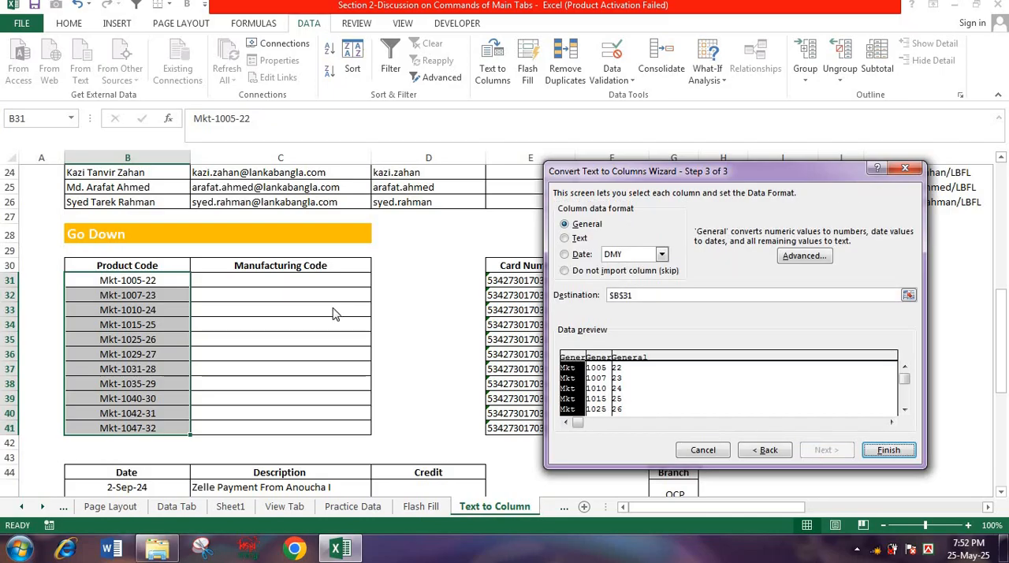
pyautogui.click(631, 295)
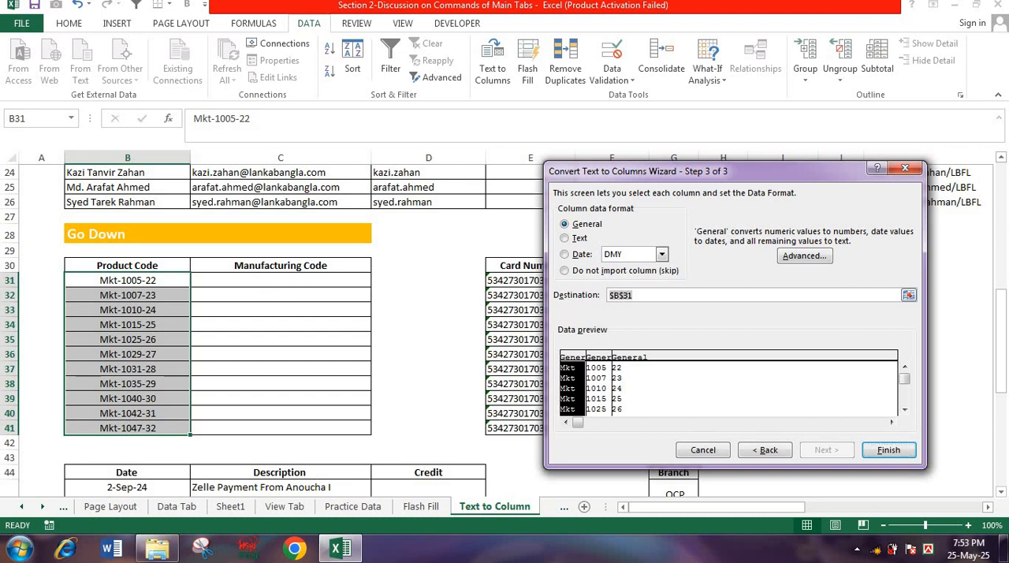
pyautogui.click(241, 278)
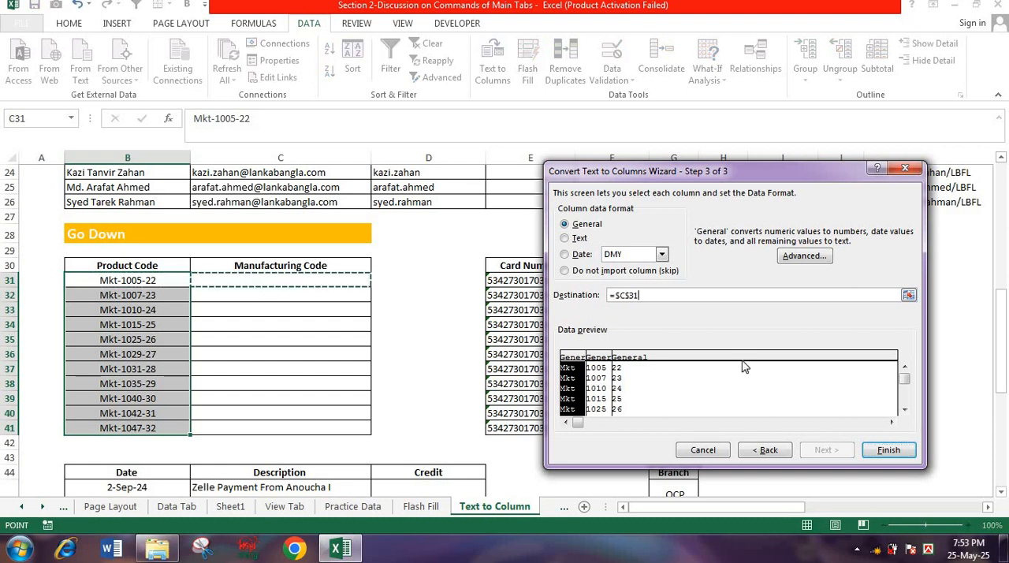
pyautogui.click(890, 451)
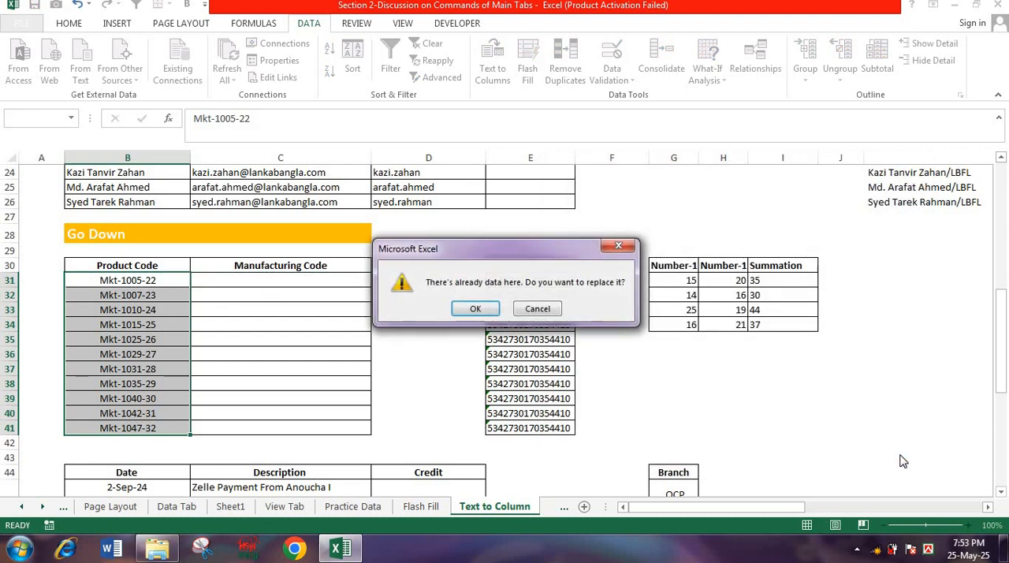
pyautogui.click(474, 310)
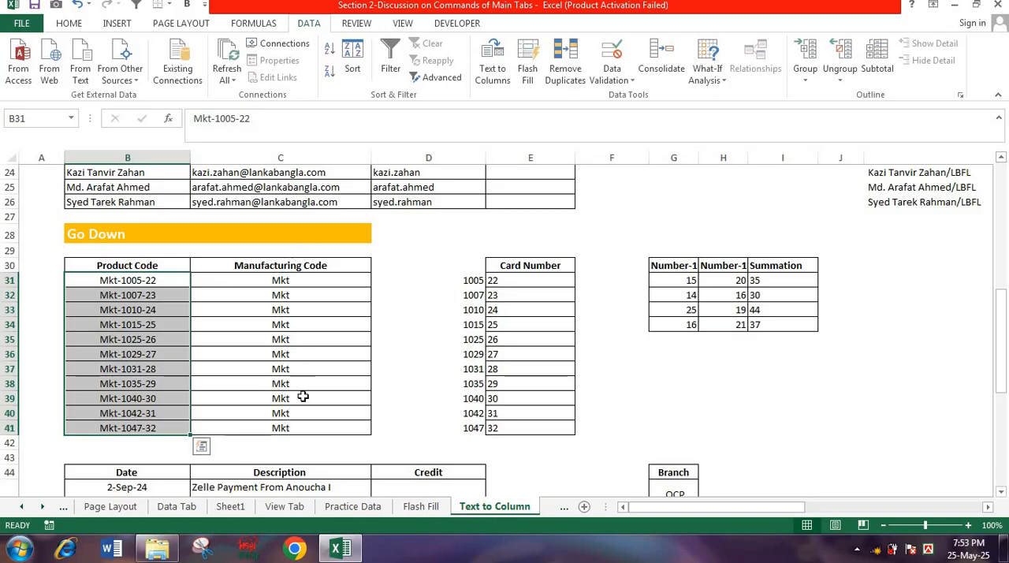
pyautogui.hotkey('ctrl', 'z')
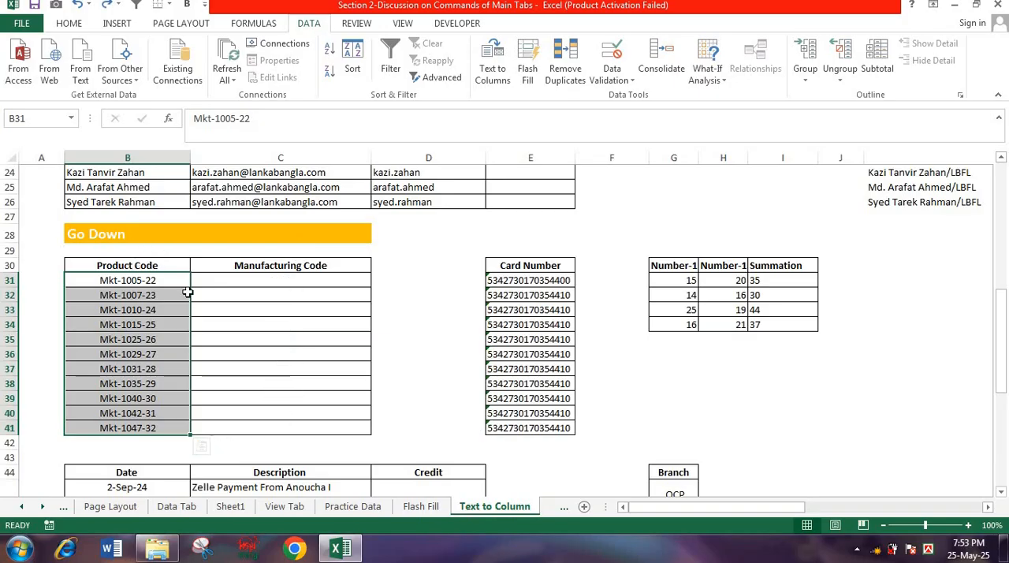
# - Split the product codes in B31:B41 by - into destination C31, skipping the first and third columns so only the manufacturing code is imported
pyautogui.click(492, 69)
pyautogui.press('Return')
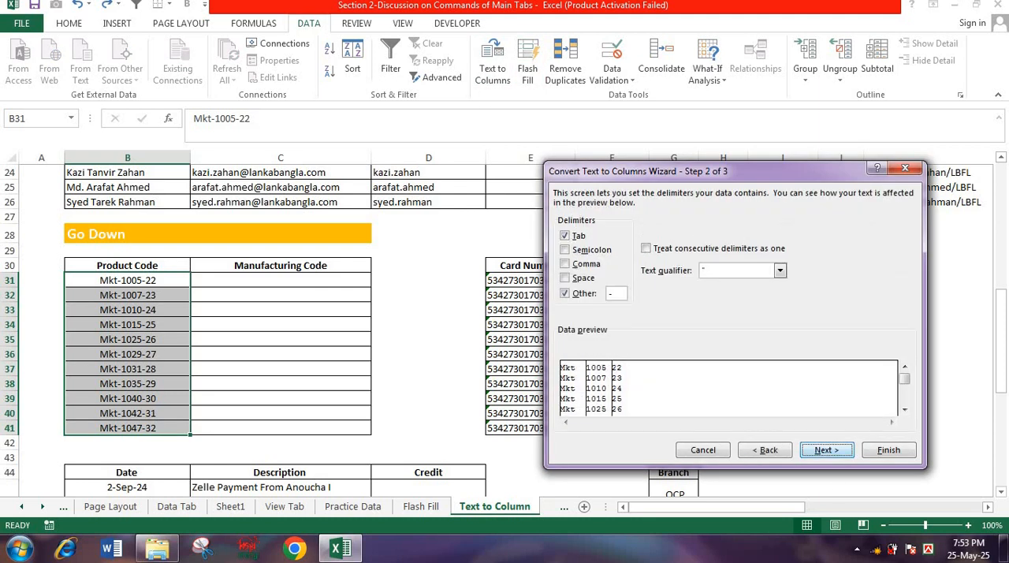
pyautogui.click(826, 452)
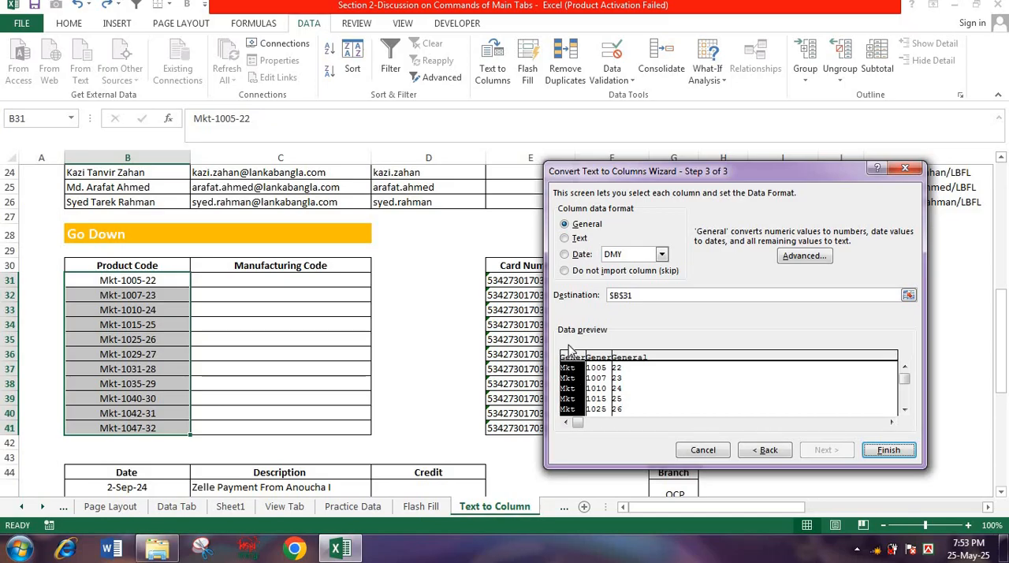
pyautogui.click(639, 294)
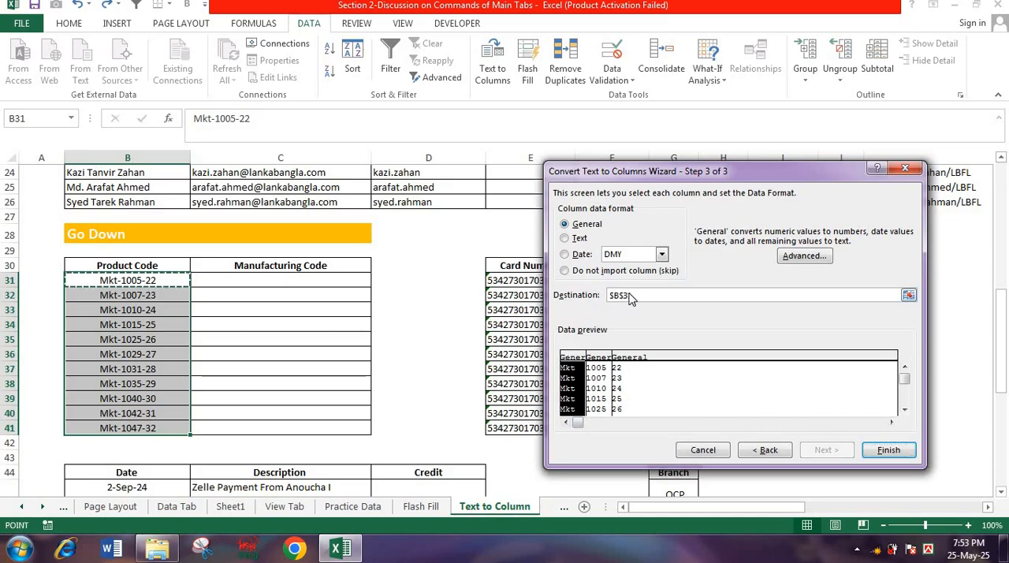
pyautogui.click(272, 282)
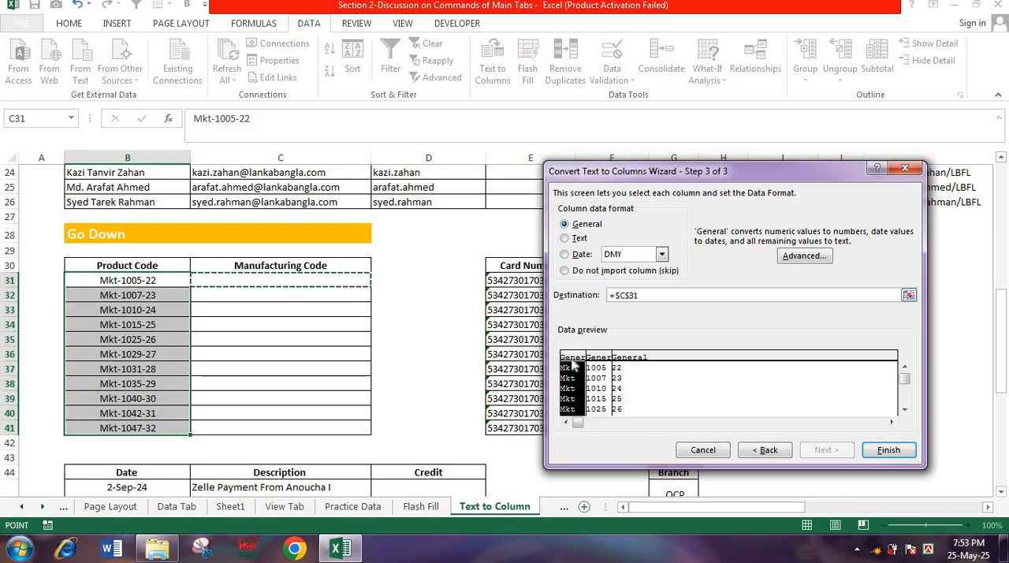
pyautogui.click(565, 270)
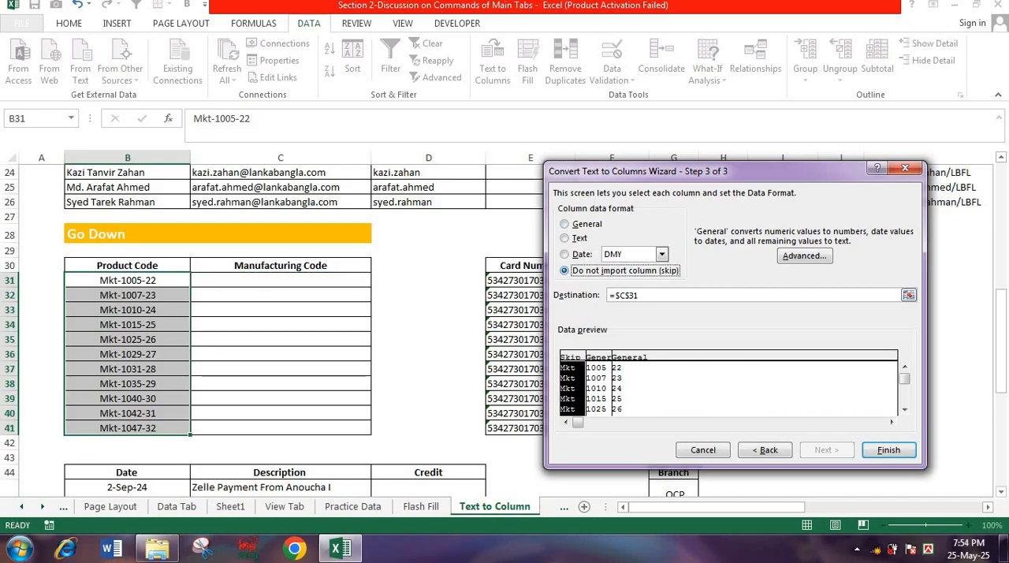
pyautogui.click(628, 366)
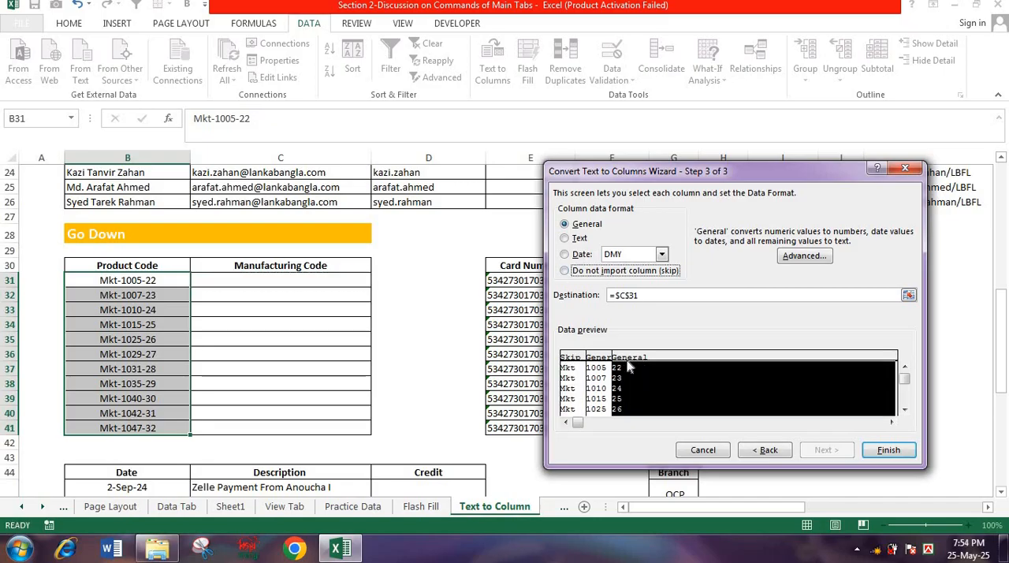
pyautogui.click(564, 270)
pyautogui.click(889, 449)
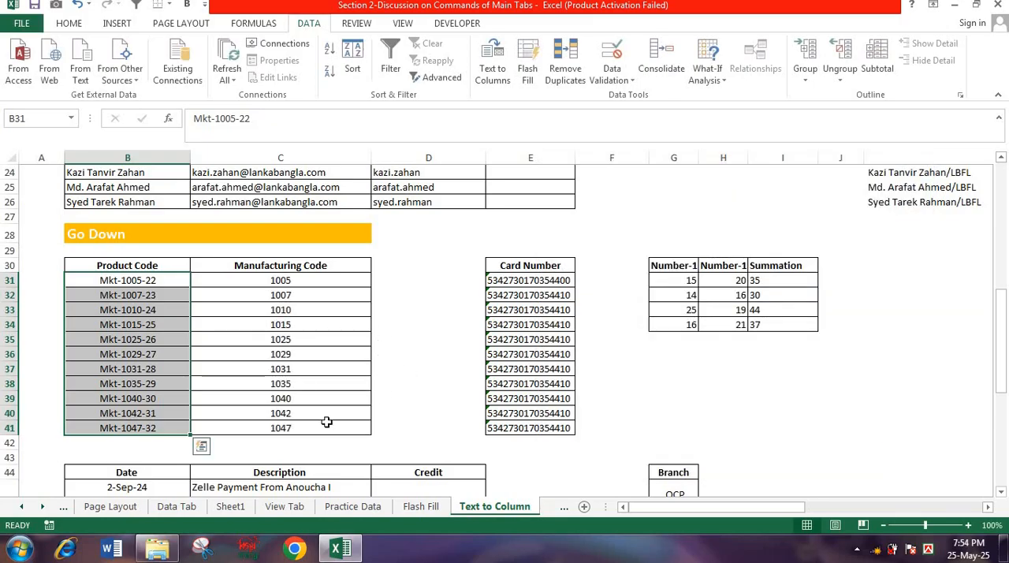
# - In the Data Tab sheet's Single Column Selection table, remove duplicates with Column D excluded from the check
pyautogui.scroll(8, 300, 272)
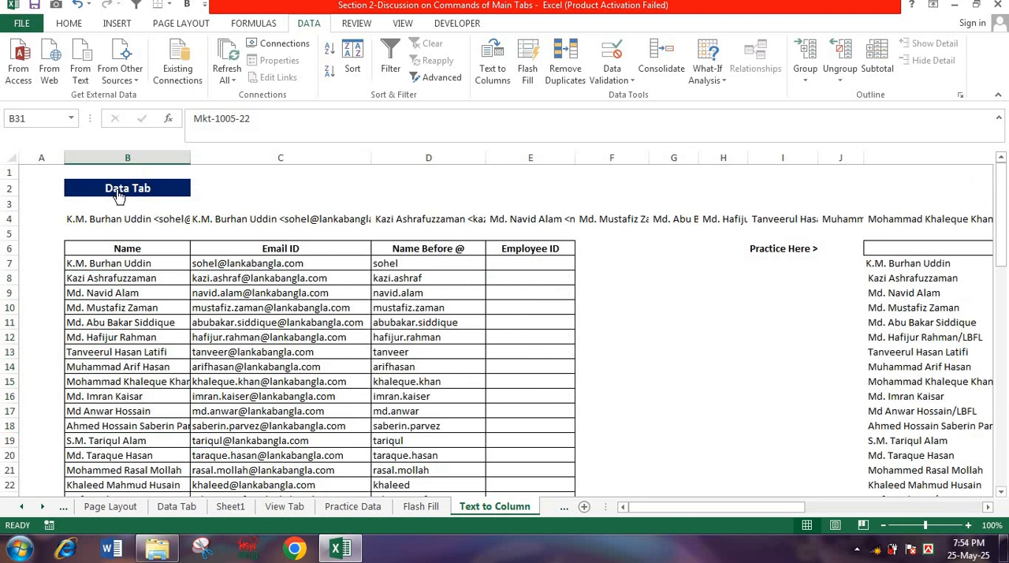
pyautogui.click(118, 195)
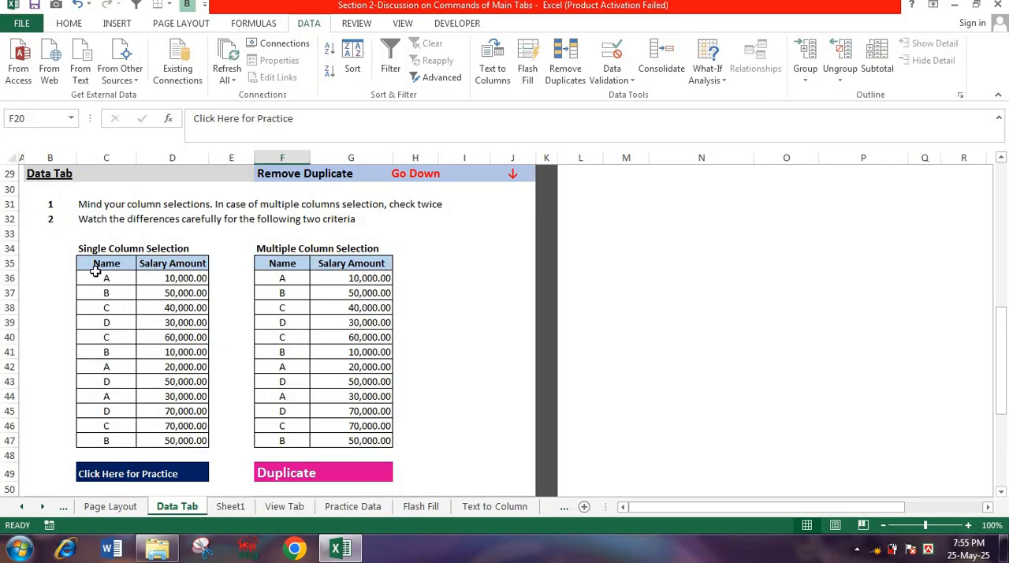
pyautogui.click(110, 310)
pyautogui.click(111, 336)
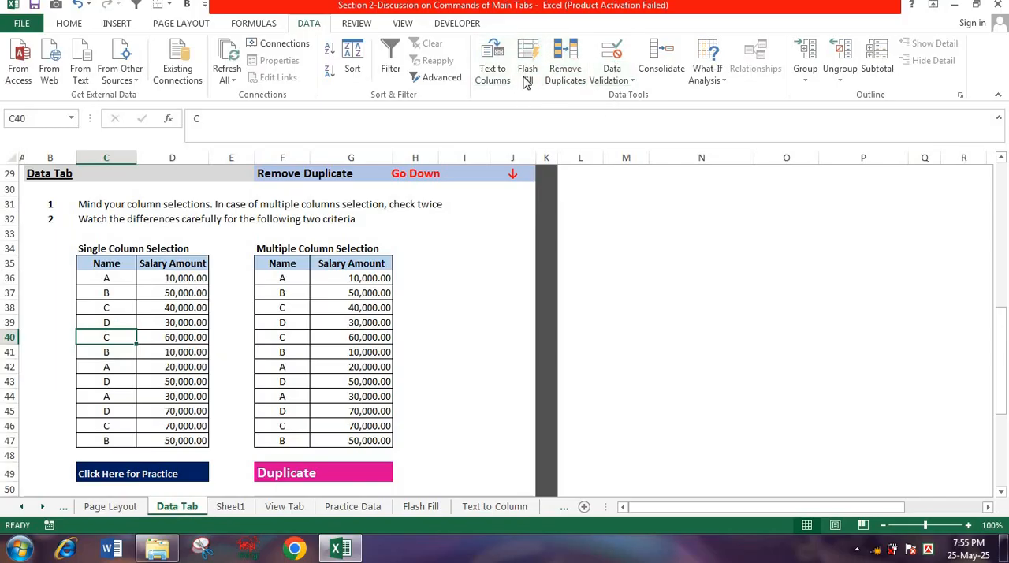
pyautogui.click(566, 88)
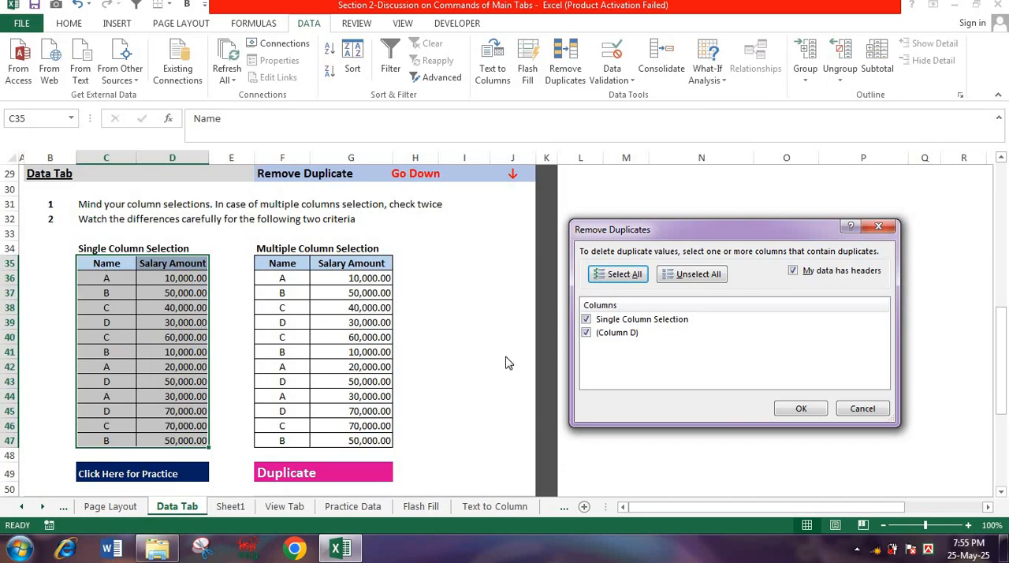
pyautogui.click(592, 335)
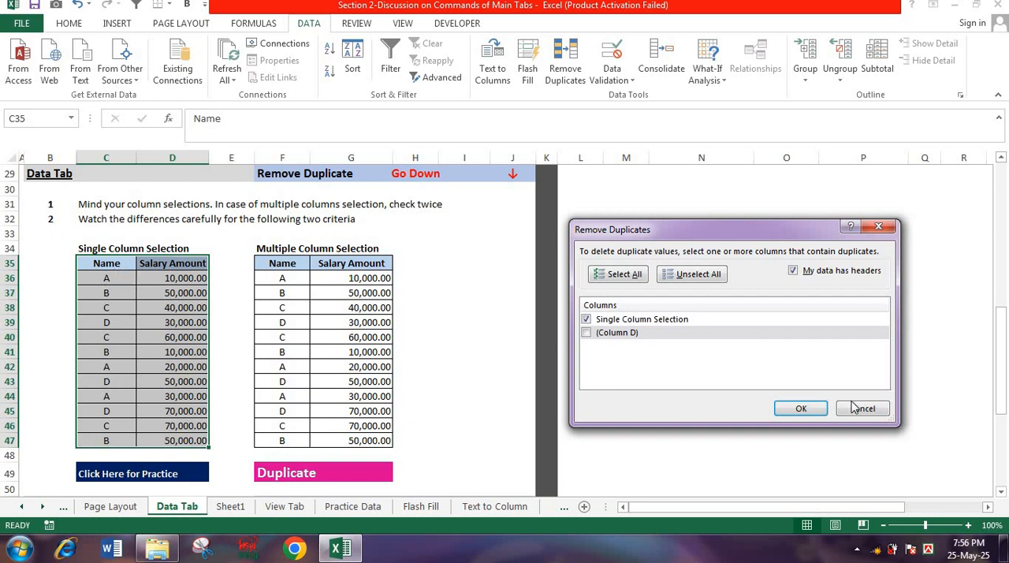
pyautogui.click(801, 408)
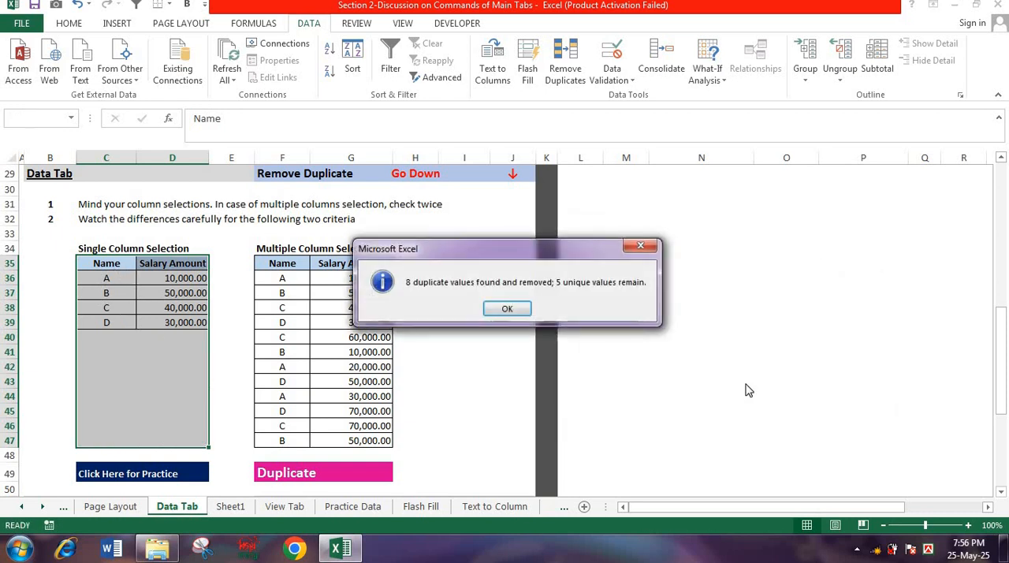
pyautogui.click(509, 307)
pyautogui.click(126, 336)
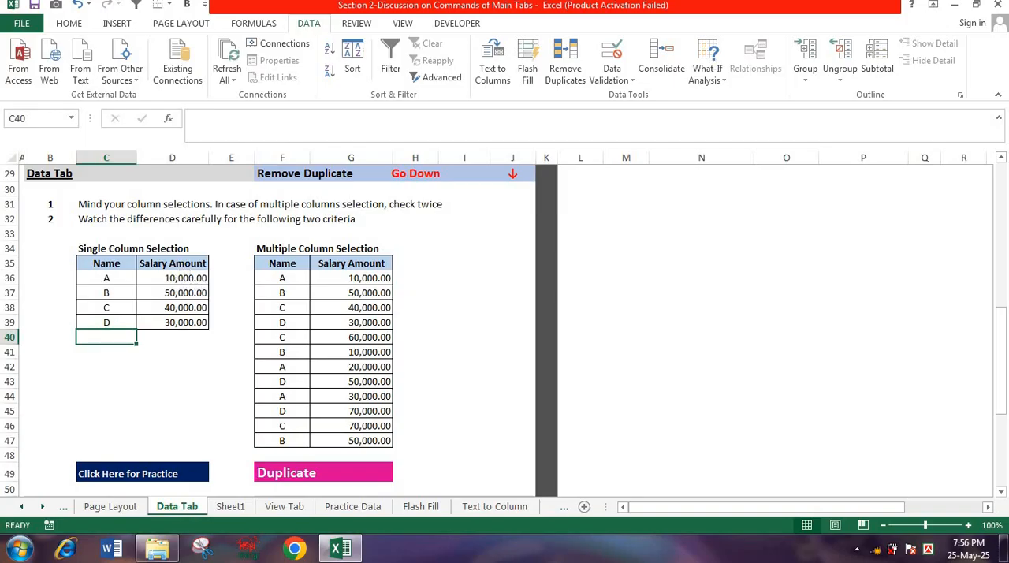
# - Undo the duplicate removal in the Single Column Selection table
pyautogui.write('C\t60,000.00 B\t10,000.00 A\t20,000.00 D\t50,000.00 A\t30,000.00 D\t70,000.00 C\t70,000.00 B\t50,000.00')
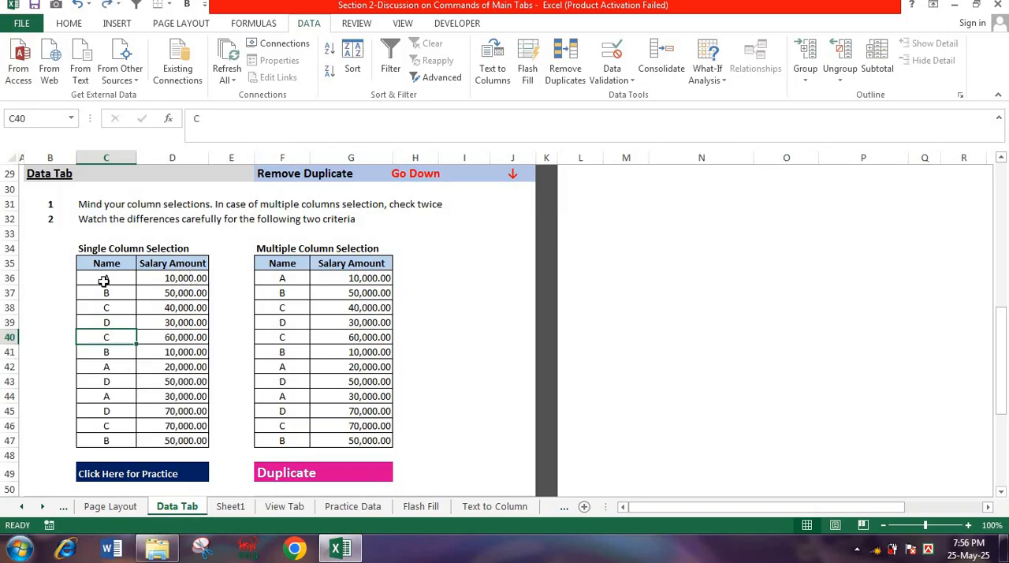
# - Try removing duplicates from the Single Column Selection table with both columns included in the check, and undo the removal
pyautogui.click(563, 69)
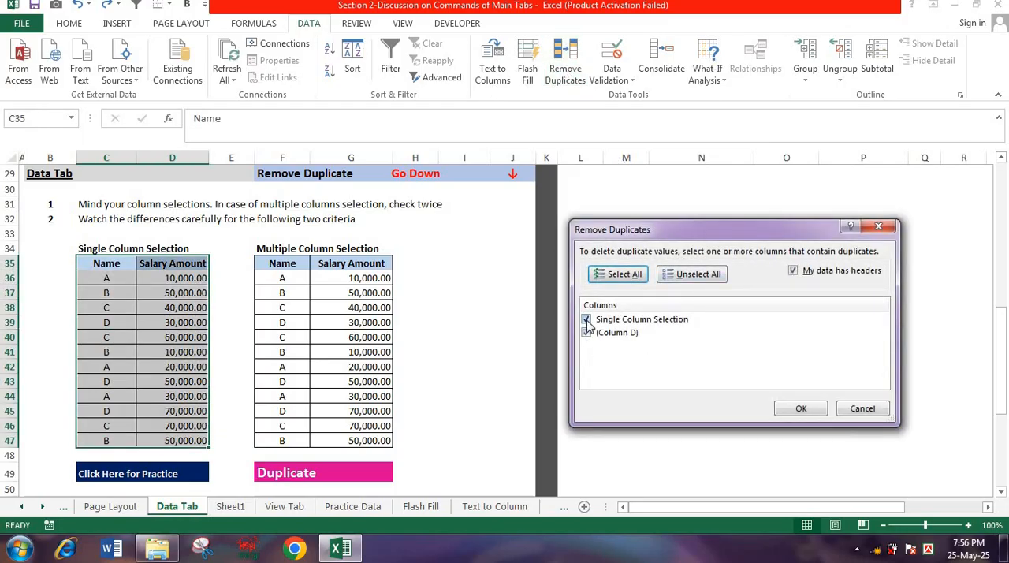
pyautogui.click(798, 410)
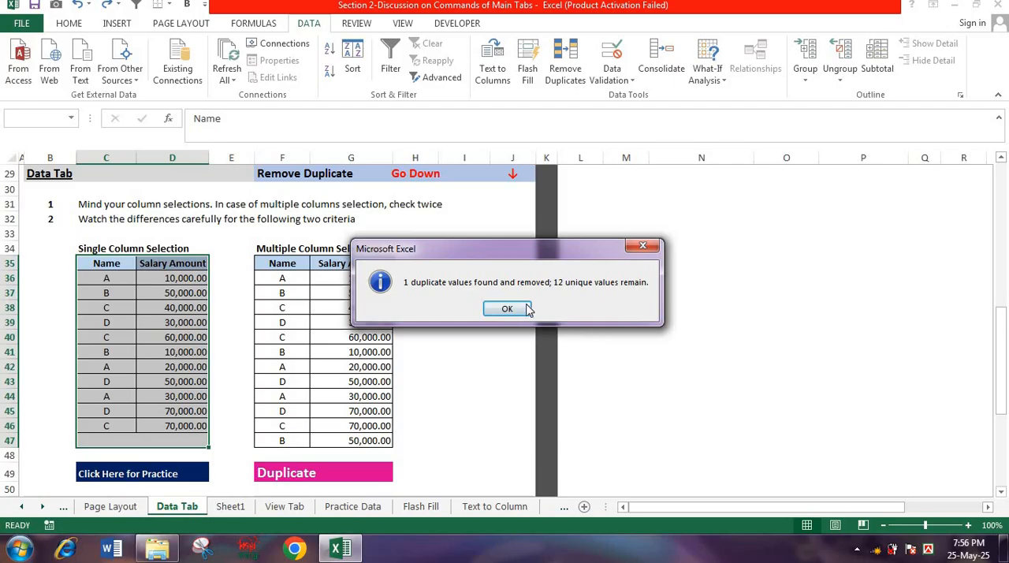
pyautogui.click(636, 247)
pyautogui.hotkey('ctrl', 'z')
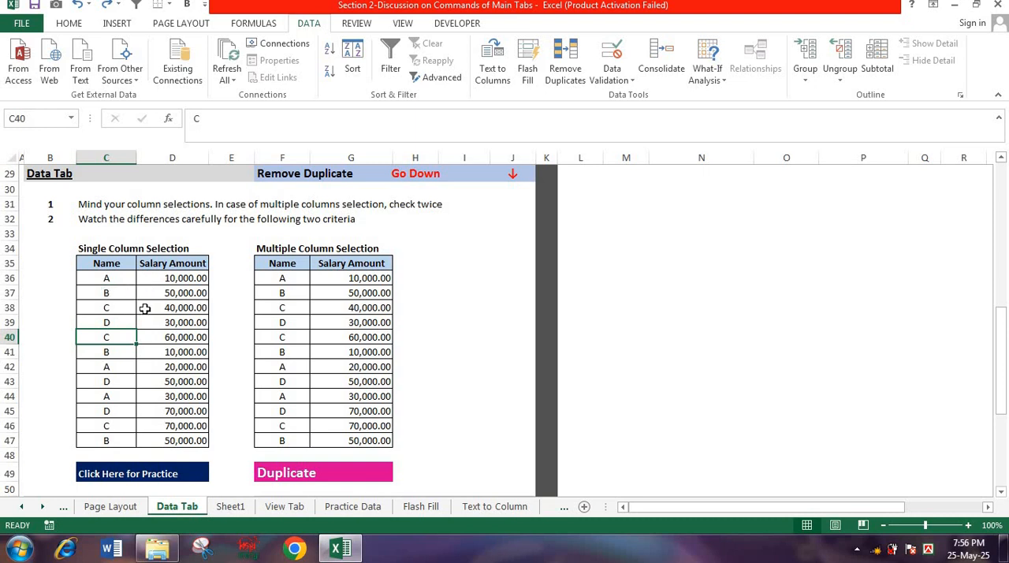
# - Compare the name and salary combinations of the A rows 36, 42 and 44 in the Single Column Selection table
pyautogui.click(116, 279)
pyautogui.click(194, 277)
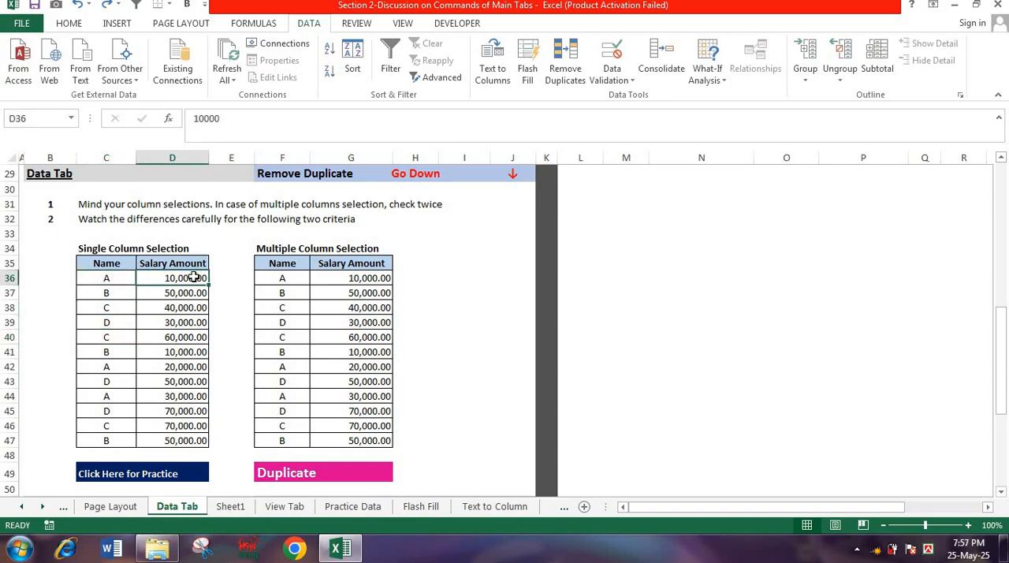
pyautogui.click(107, 367)
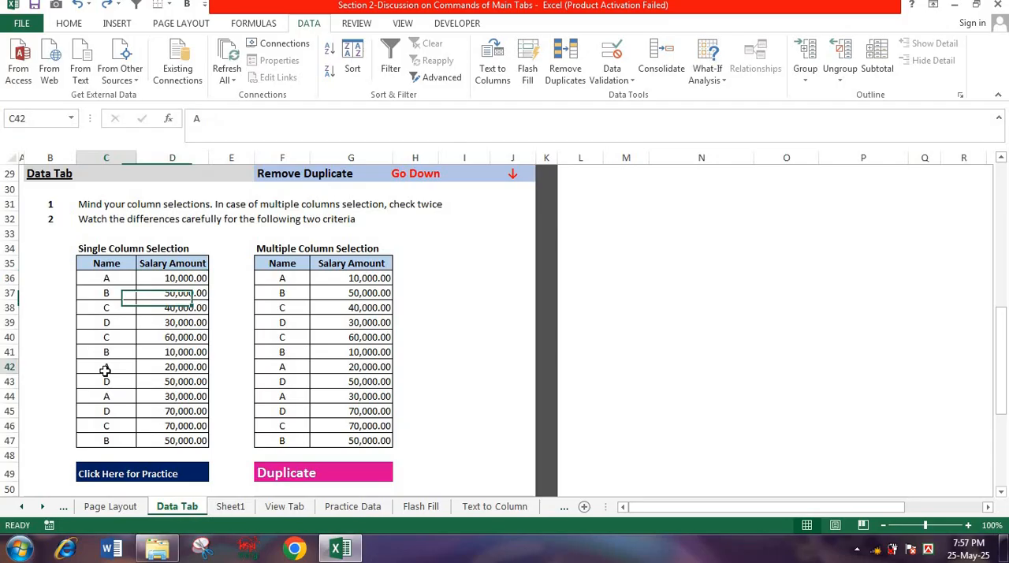
pyautogui.click(163, 364)
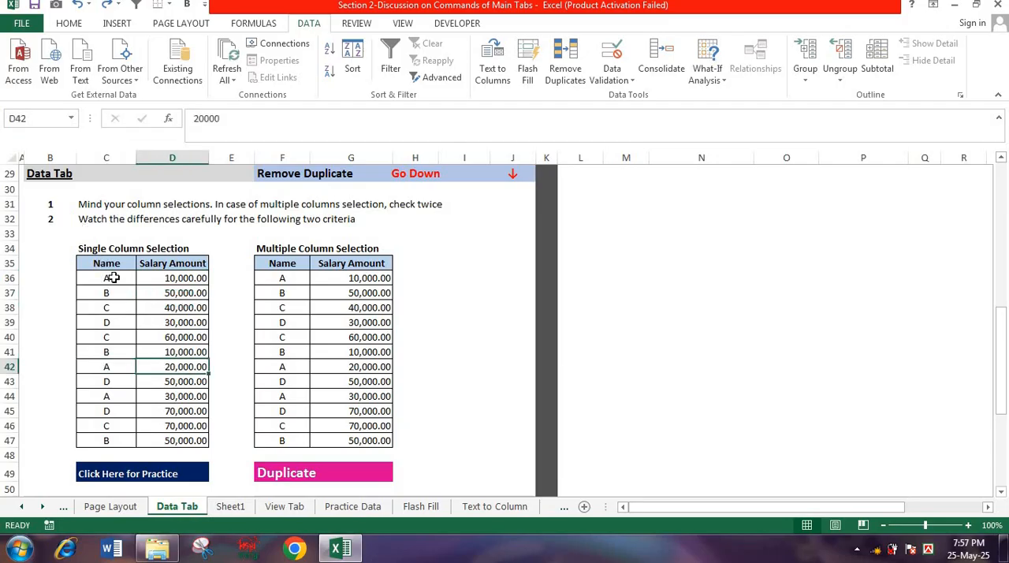
pyautogui.moveTo(113, 277); pyautogui.dragTo(169, 278)
pyautogui.moveTo(110, 367); pyautogui.dragTo(159, 366)
pyautogui.moveTo(111, 278); pyautogui.dragTo(147, 279)
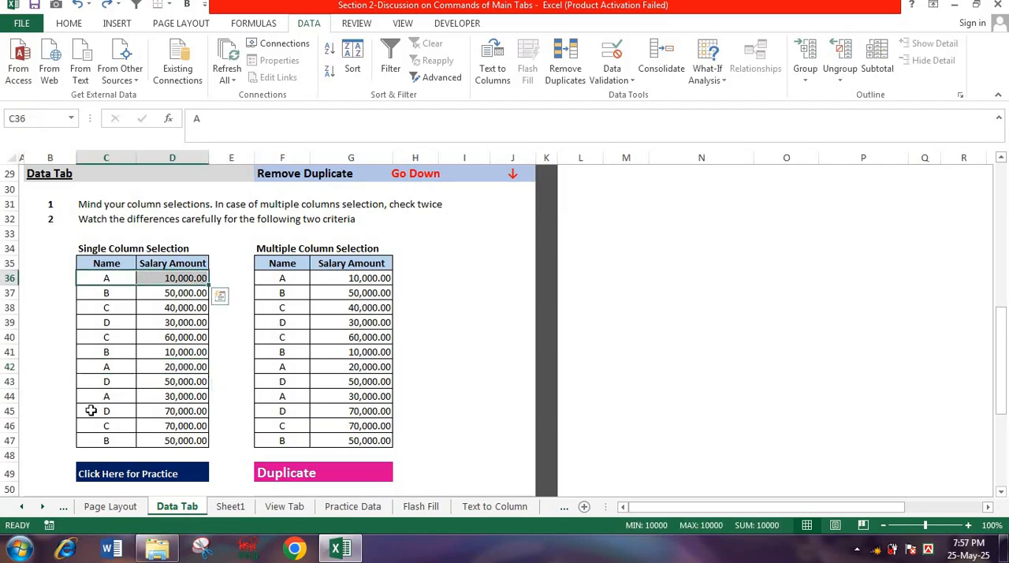
pyautogui.moveTo(118, 369); pyautogui.dragTo(142, 366)
pyautogui.moveTo(112, 397); pyautogui.dragTo(144, 396)
pyautogui.moveTo(134, 278); pyautogui.dragTo(145, 279)
pyautogui.moveTo(114, 367); pyautogui.dragTo(144, 367)
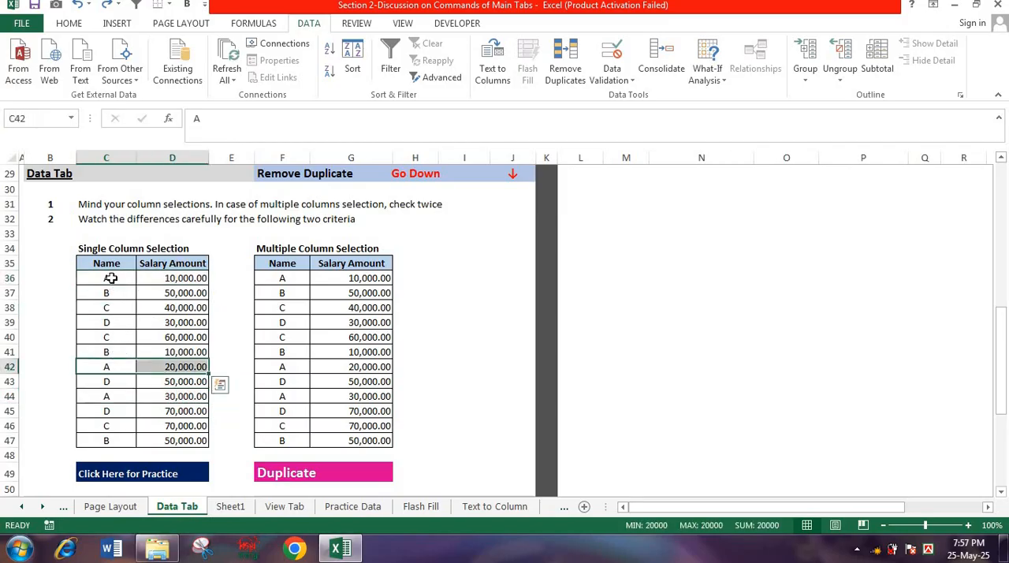
pyautogui.moveTo(110, 280); pyautogui.dragTo(165, 281)
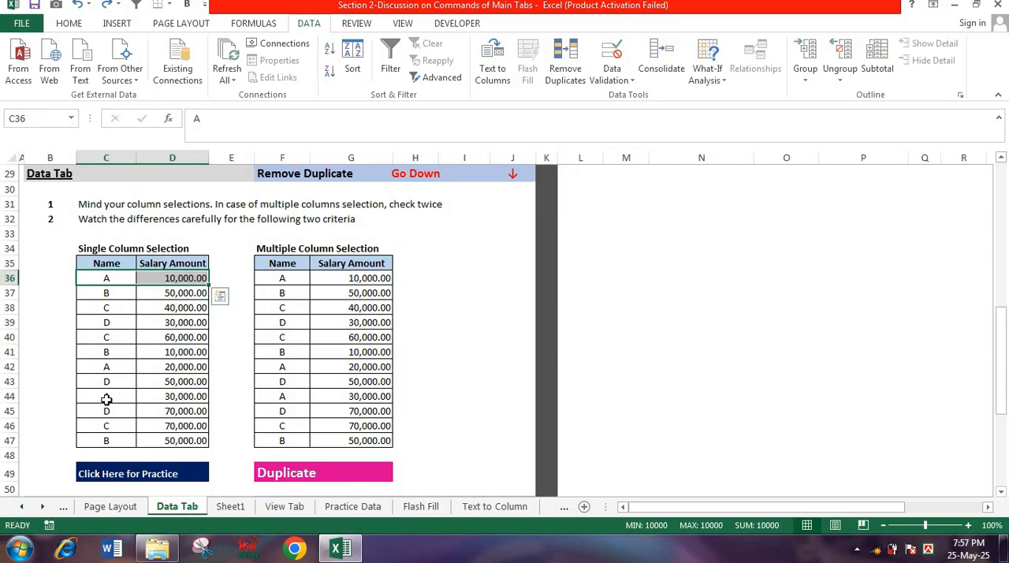
pyautogui.moveTo(107, 400); pyautogui.dragTo(155, 396)
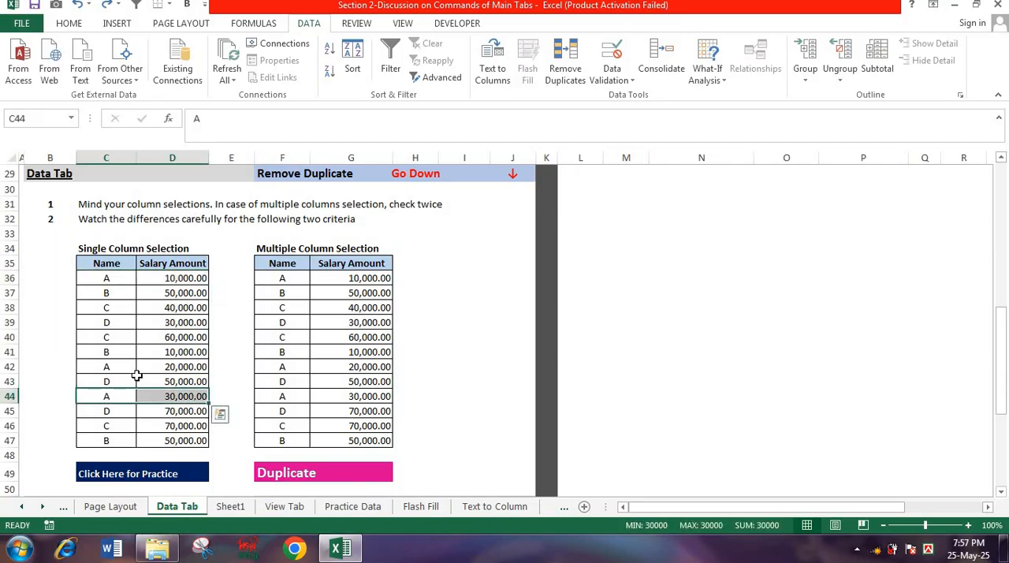
pyautogui.click(122, 276)
pyautogui.moveTo(122, 276); pyautogui.dragTo(162, 284)
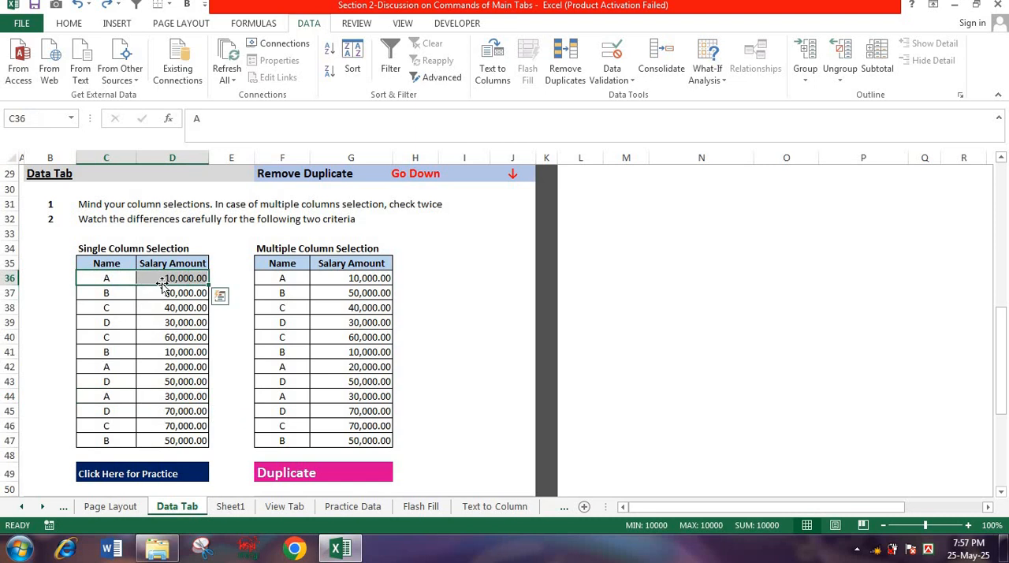
pyautogui.click(119, 277)
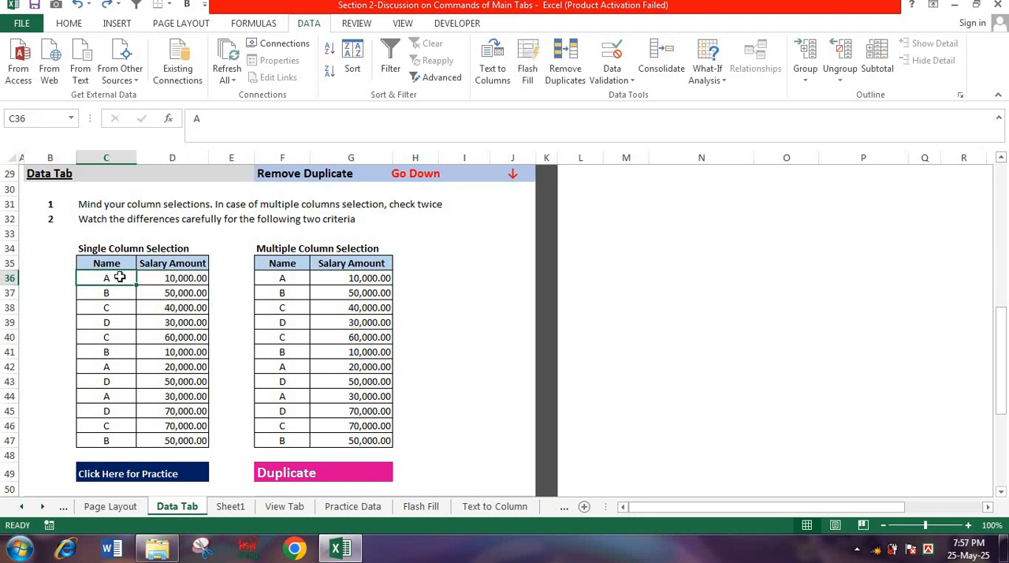
pyautogui.click(107, 368)
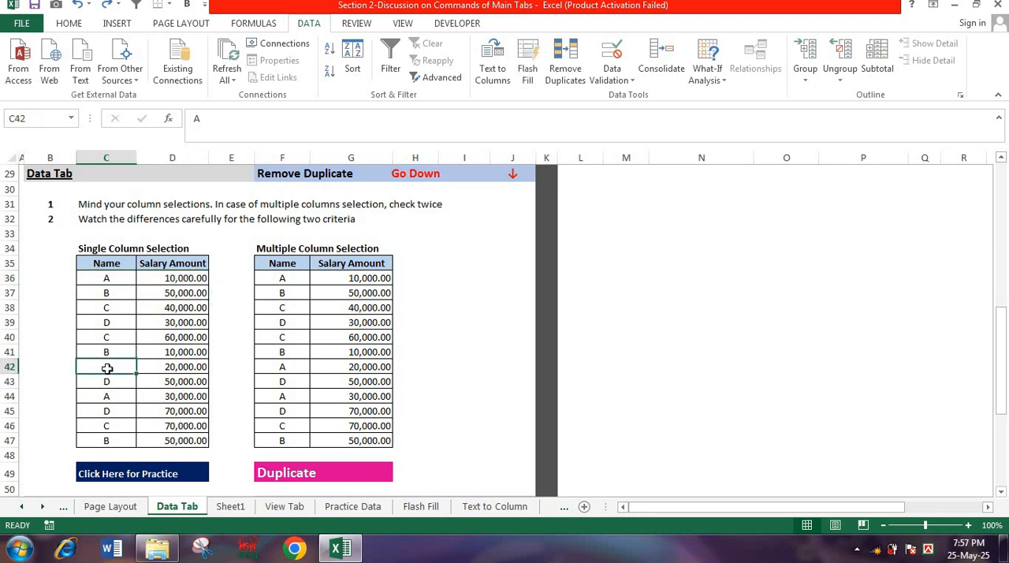
pyautogui.click(171, 367)
pyautogui.click(168, 396)
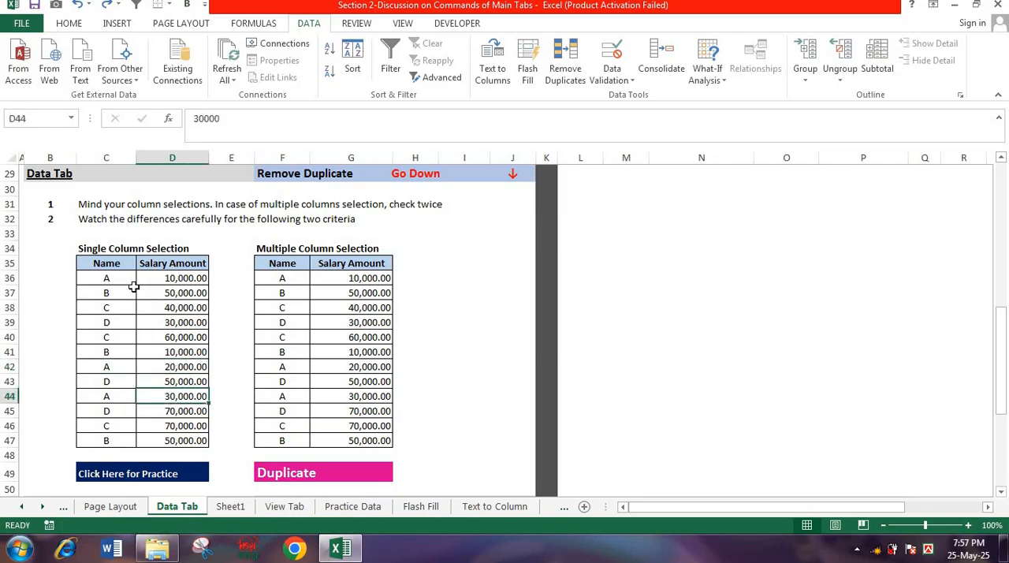
# - Compare the name and salary combinations of the B rows 37, 41 and 47 for an exact repeat
pyautogui.click(130, 295)
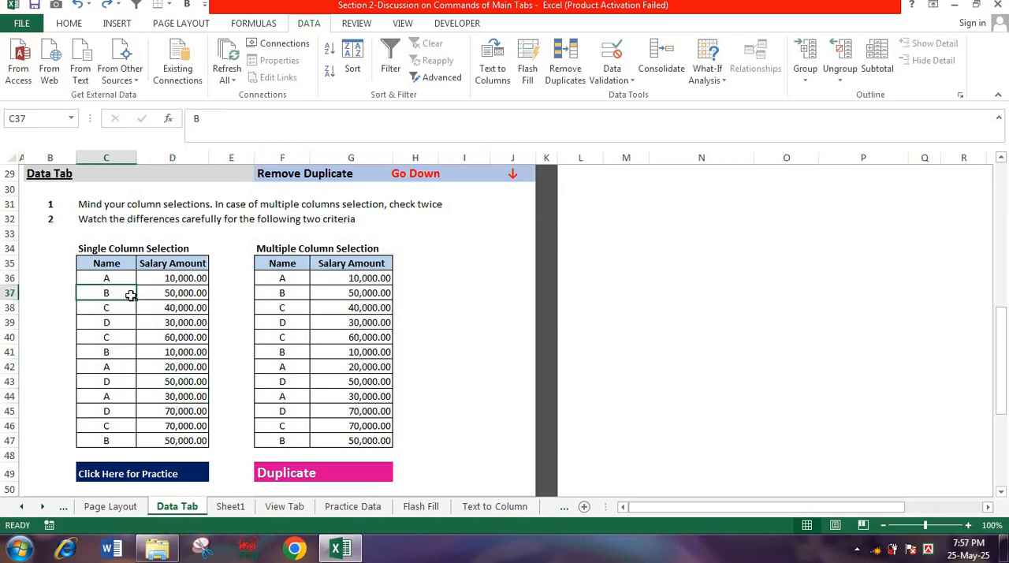
pyautogui.moveTo(145, 292); pyautogui.dragTo(168, 299)
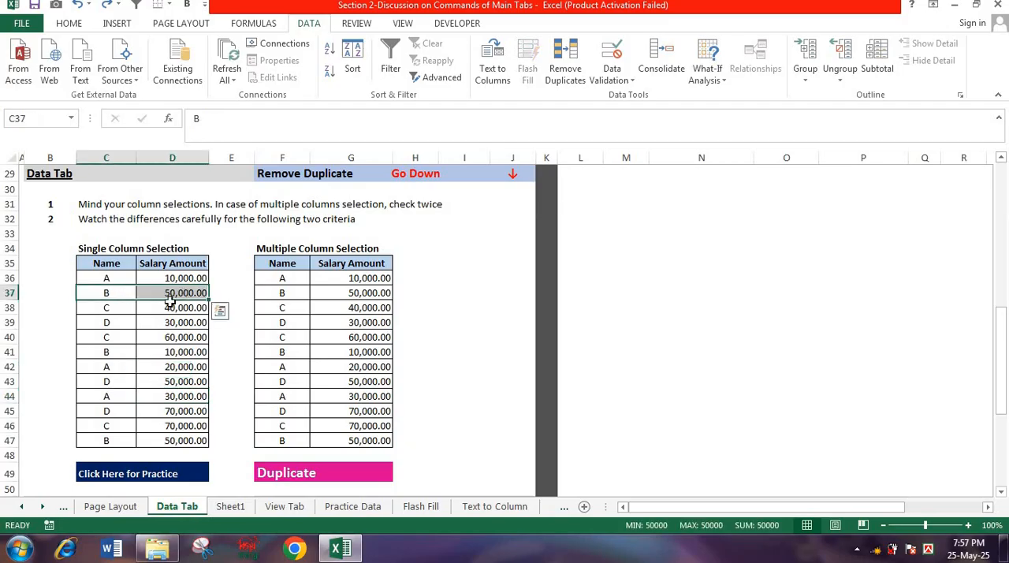
pyautogui.moveTo(117, 349); pyautogui.dragTo(167, 353)
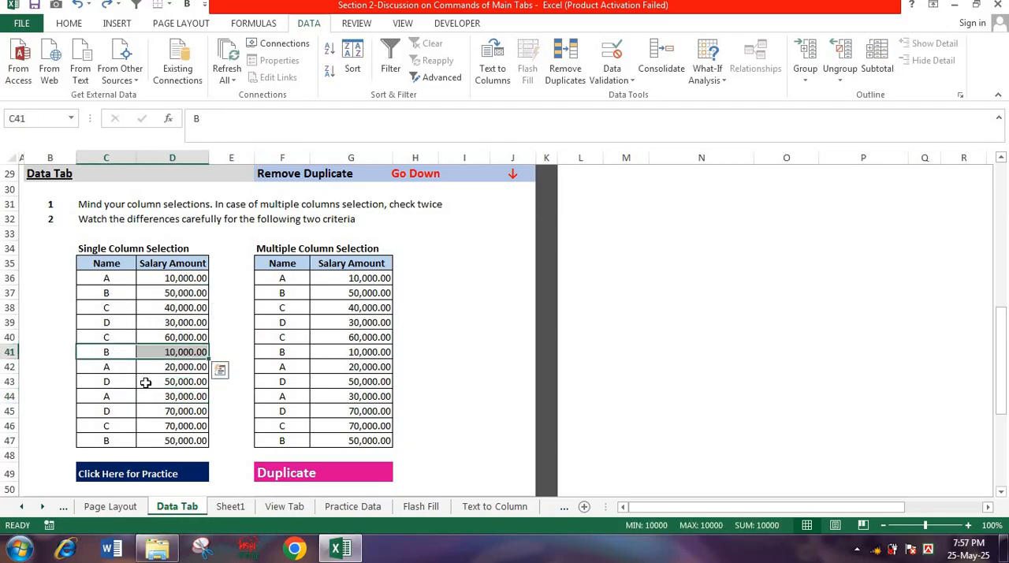
pyautogui.moveTo(122, 441); pyautogui.dragTo(160, 442)
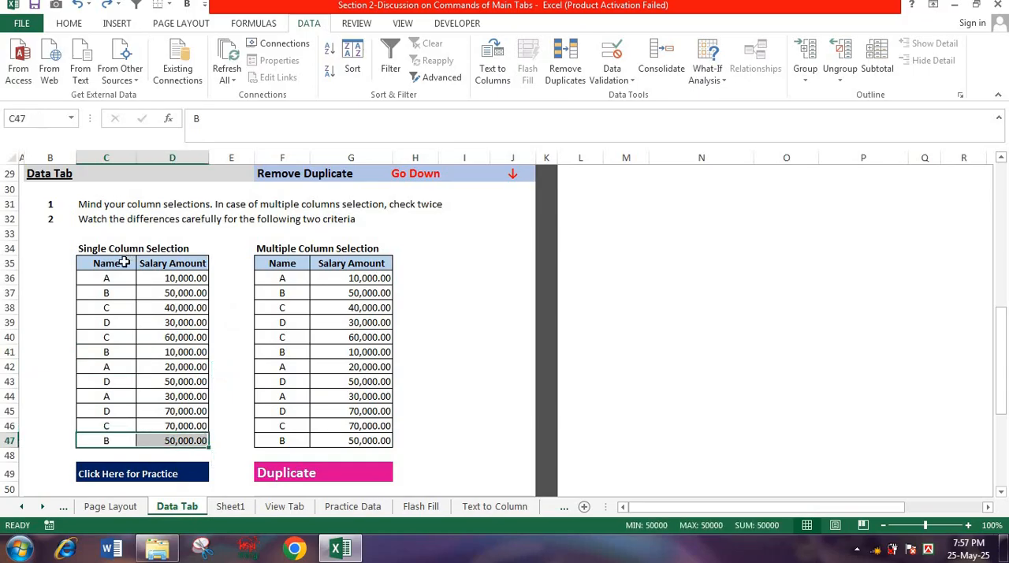
pyautogui.moveTo(117, 293); pyautogui.dragTo(198, 292)
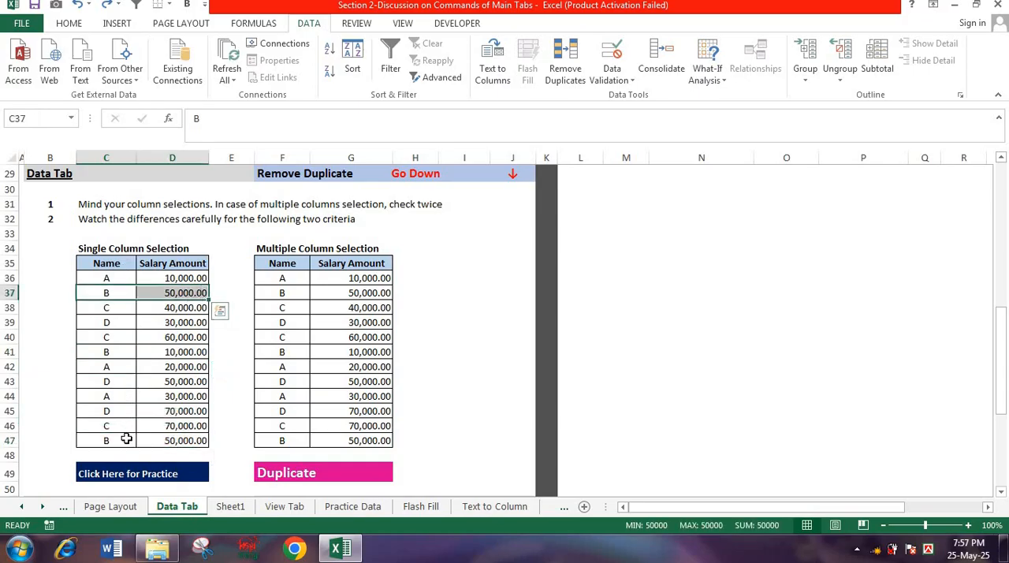
pyautogui.moveTo(126, 440); pyautogui.dragTo(163, 440)
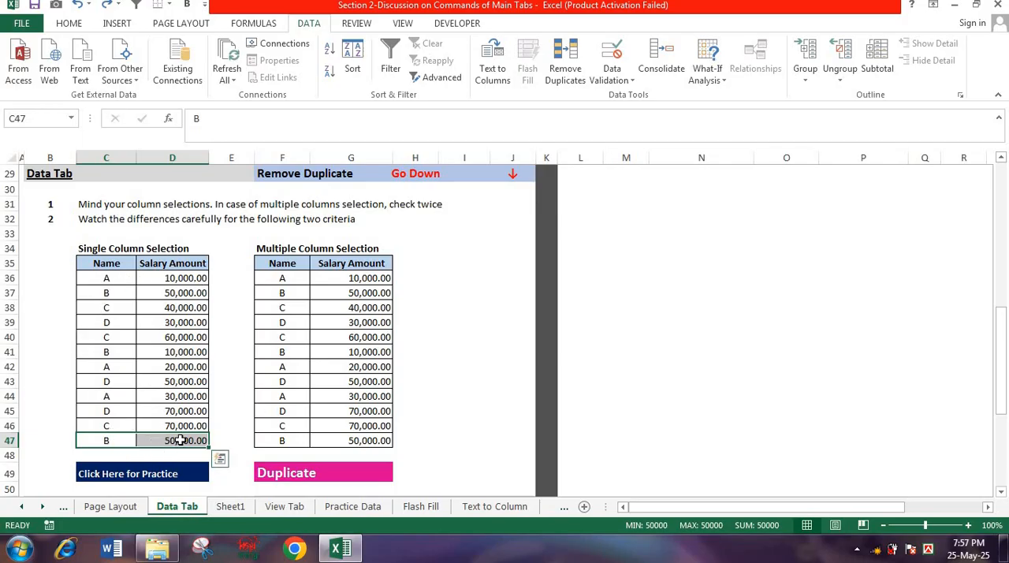
# - Check the salary amounts of the repeated C and D rows in the Single Column Selection table
pyautogui.moveTo(128, 307); pyautogui.dragTo(149, 337)
pyautogui.click(130, 339)
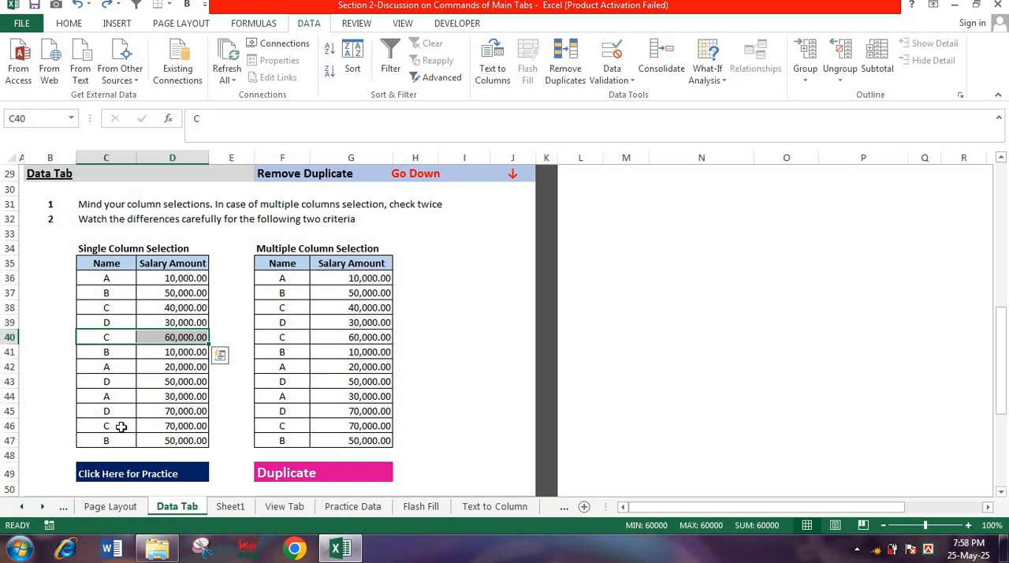
pyautogui.moveTo(121, 426); pyautogui.dragTo(150, 426)
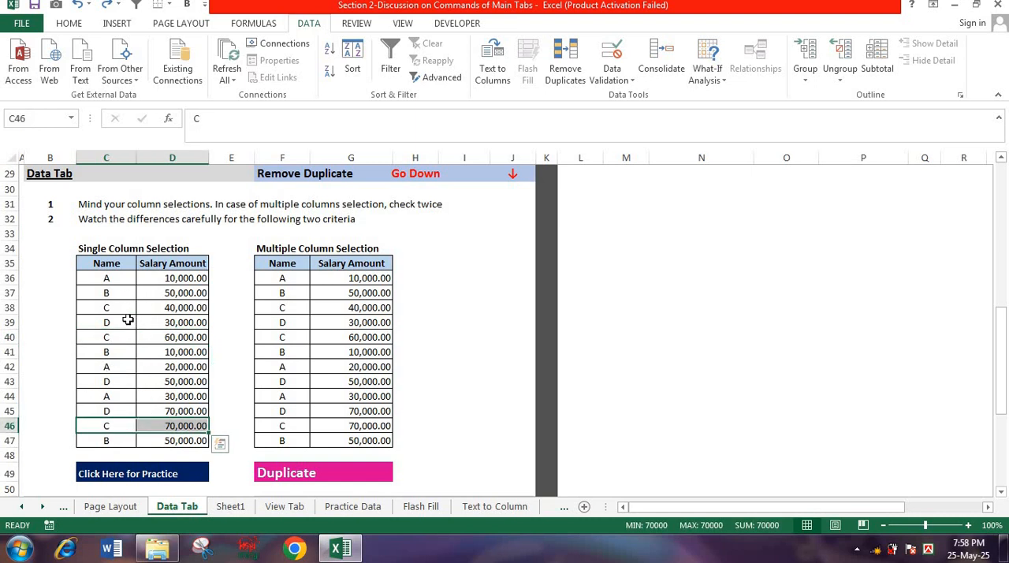
pyautogui.moveTo(128, 319); pyautogui.dragTo(158, 321)
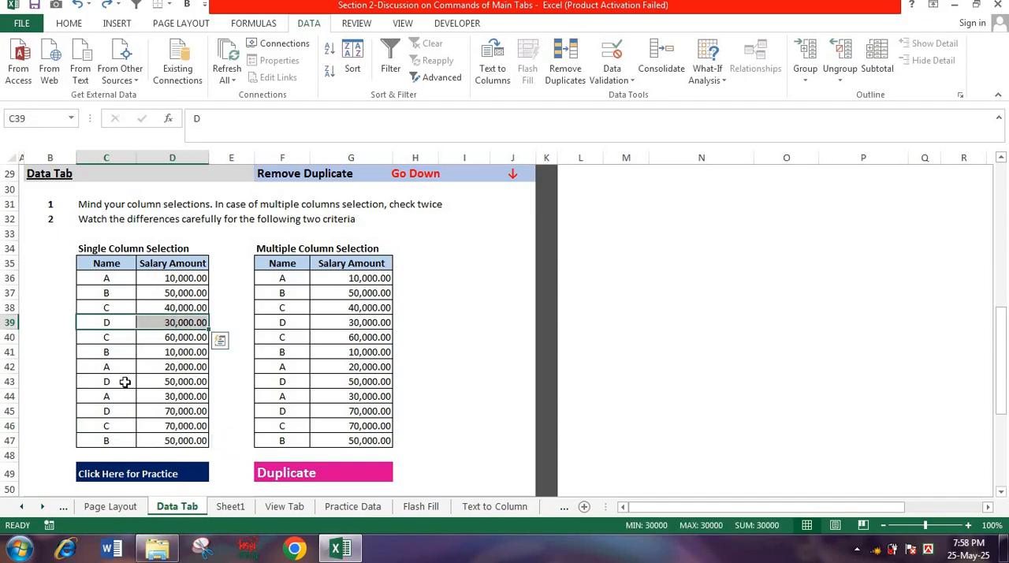
pyautogui.moveTo(128, 382); pyautogui.dragTo(153, 413)
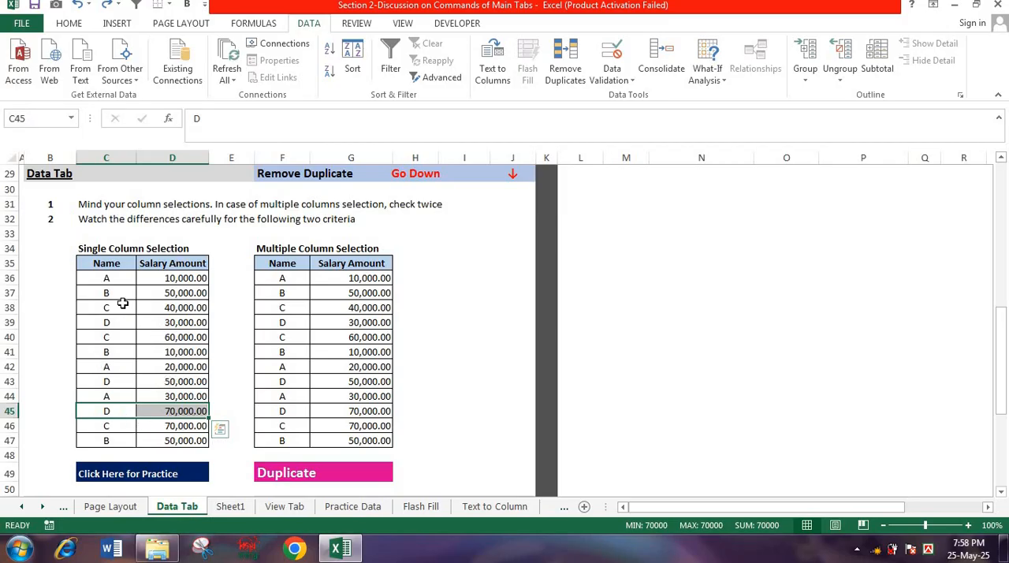
# - Remove duplicates from the Single Column Selection table, checking both the name column and Column D, with headers included
pyautogui.moveTo(112, 277); pyautogui.dragTo(149, 278)
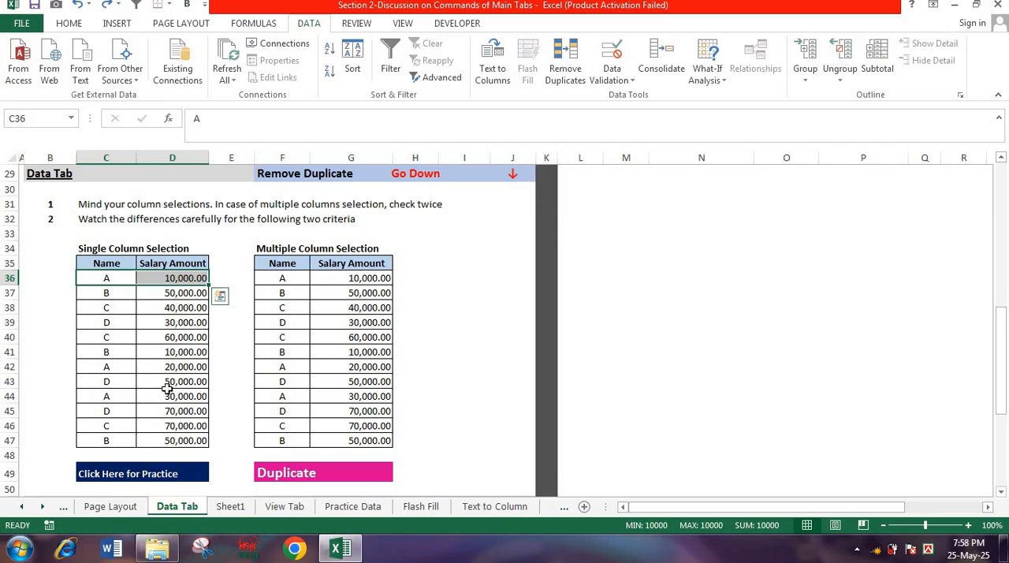
pyautogui.click(570, 73)
pyautogui.click(764, 361)
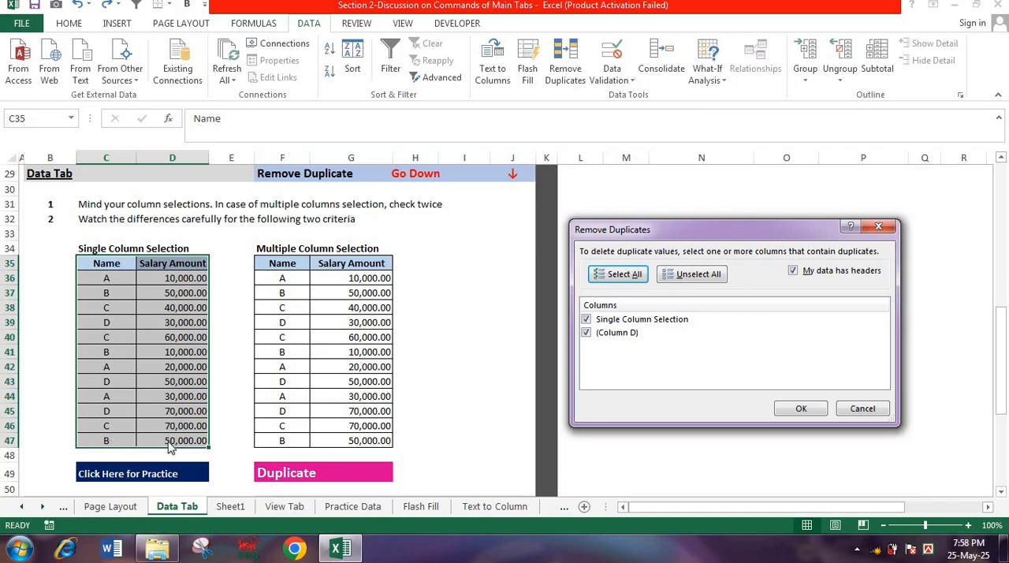
pyautogui.click(813, 405)
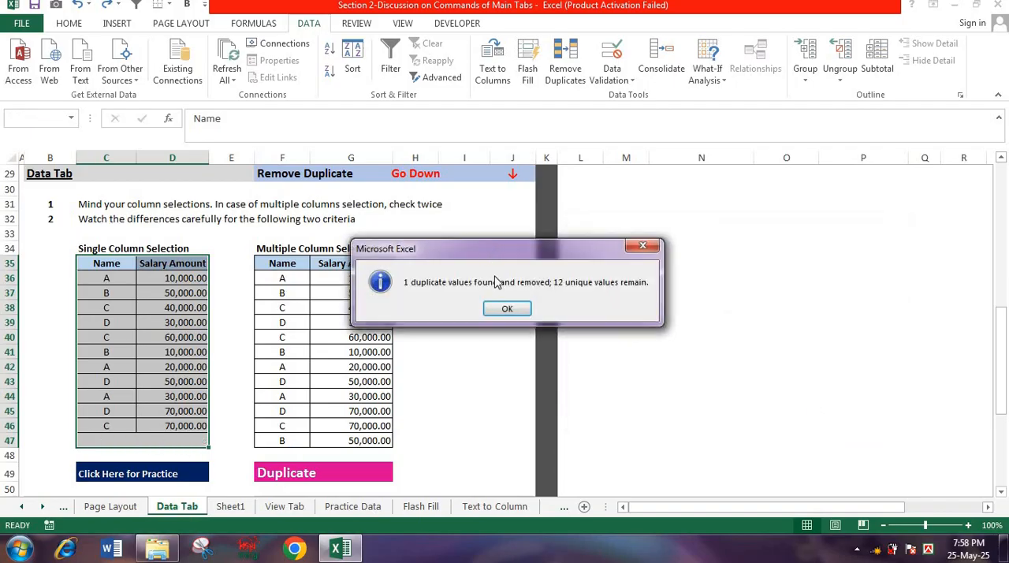
pyautogui.click(501, 309)
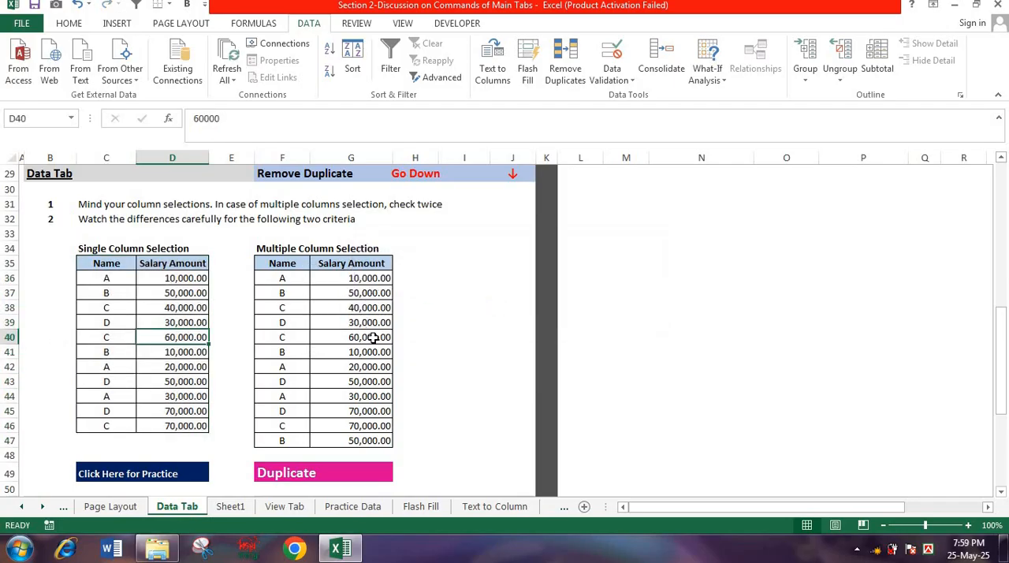
# - Open the Remove Duplicate practice sheet and examine the extent of the Branch list from B8 and the start of the Department list
pyautogui.scroll(-4, 260, 424)
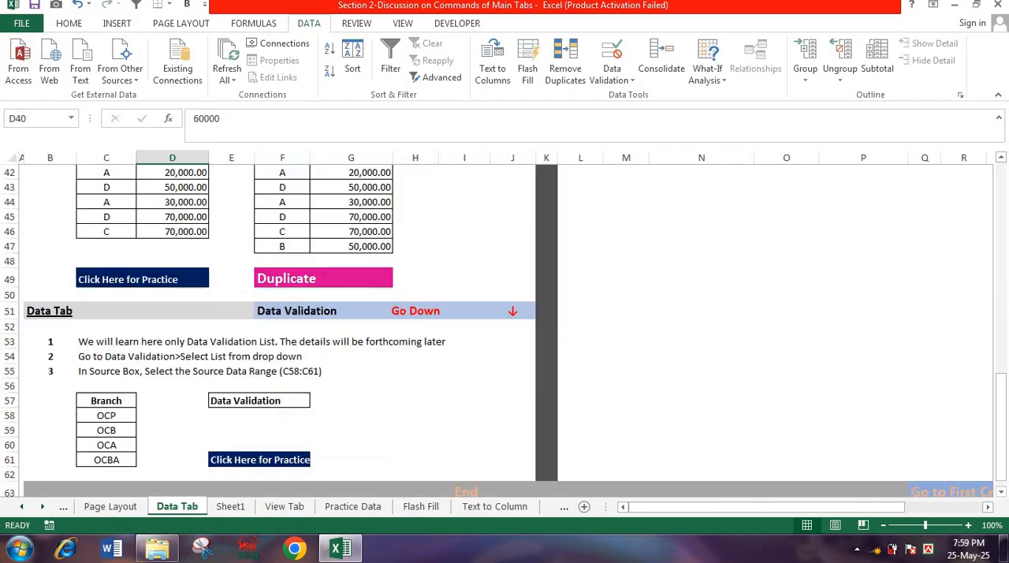
pyautogui.click(106, 292)
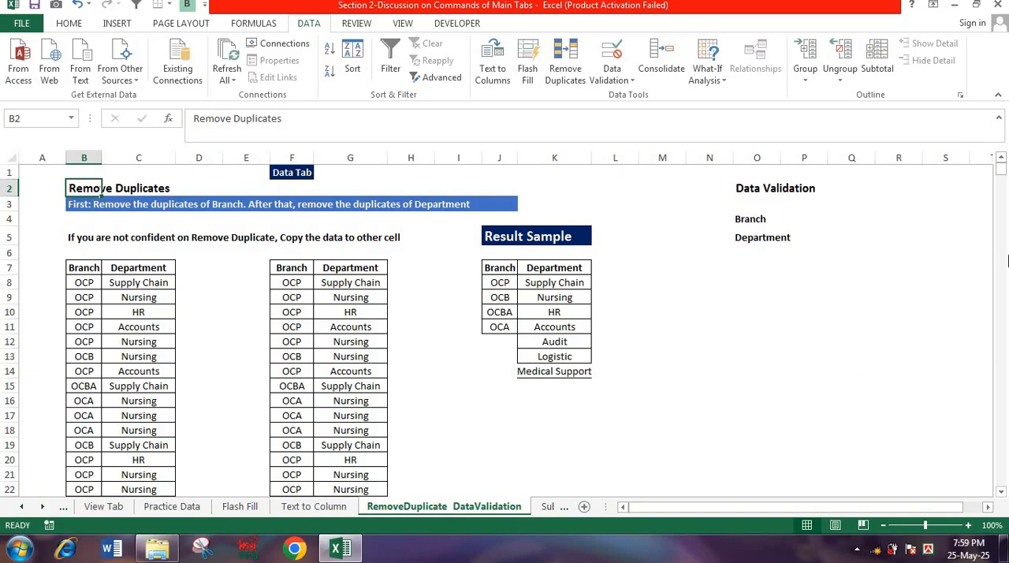
pyautogui.click(91, 282)
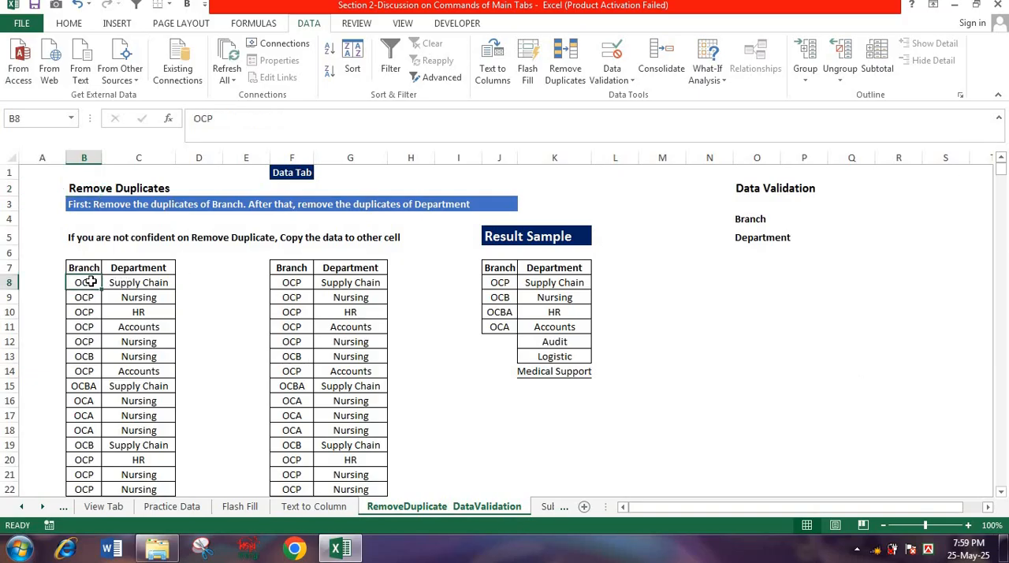
pyautogui.hotkey('ctrl', 'shift', 'Down')
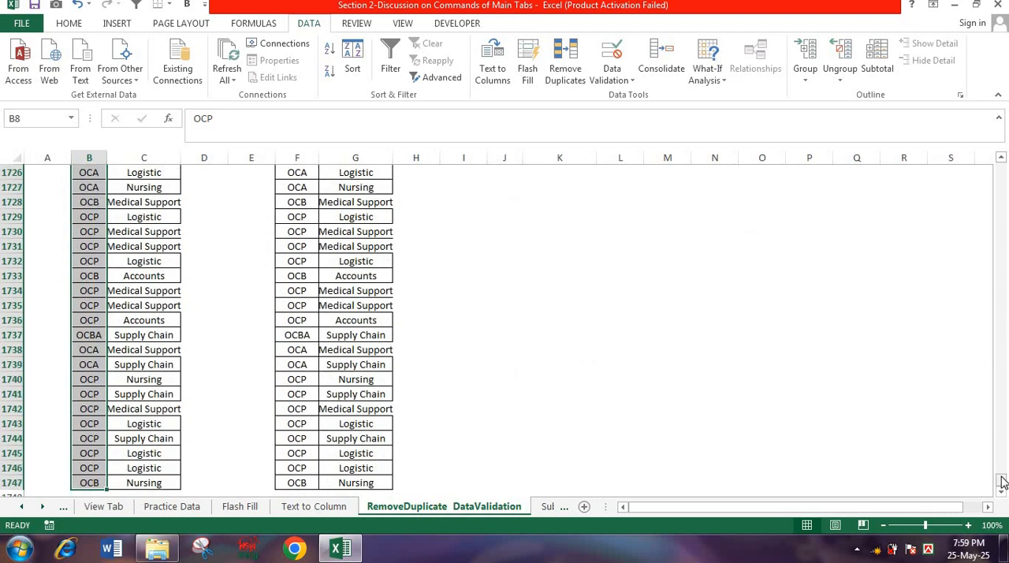
pyautogui.moveTo(1003, 482); pyautogui.dragTo(1002, 167)
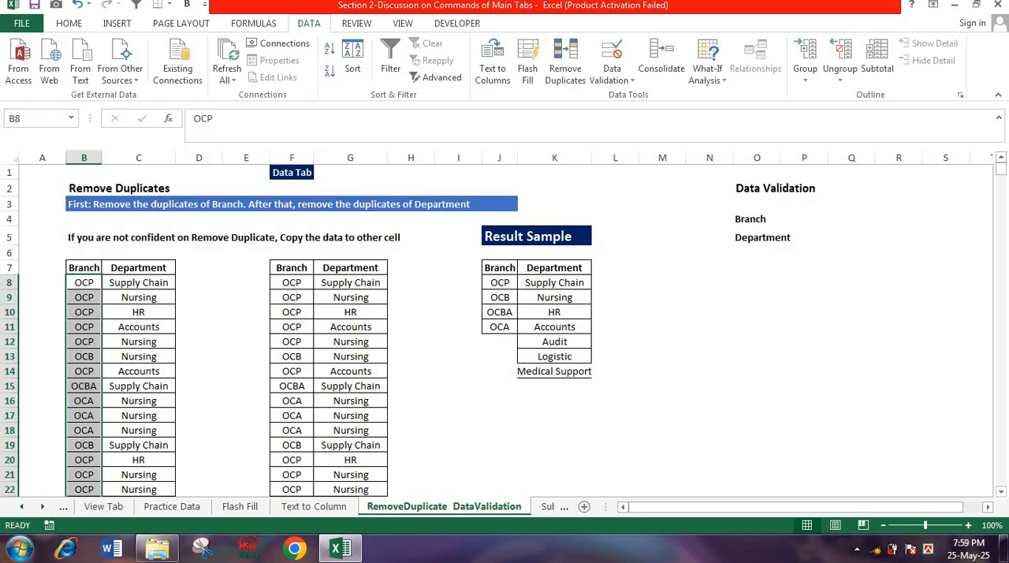
pyautogui.moveTo(138, 282)
pyautogui.mouseDown()
pyautogui.moveTo(135, 349)
pyautogui.moveTo(139, 282)
pyautogui.mouseUp()
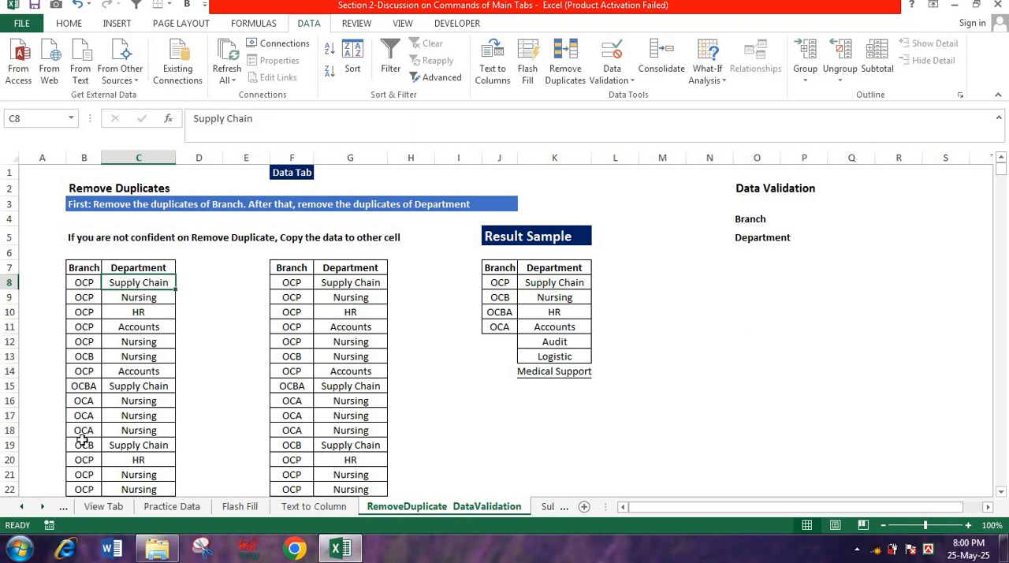
pyautogui.click(87, 287)
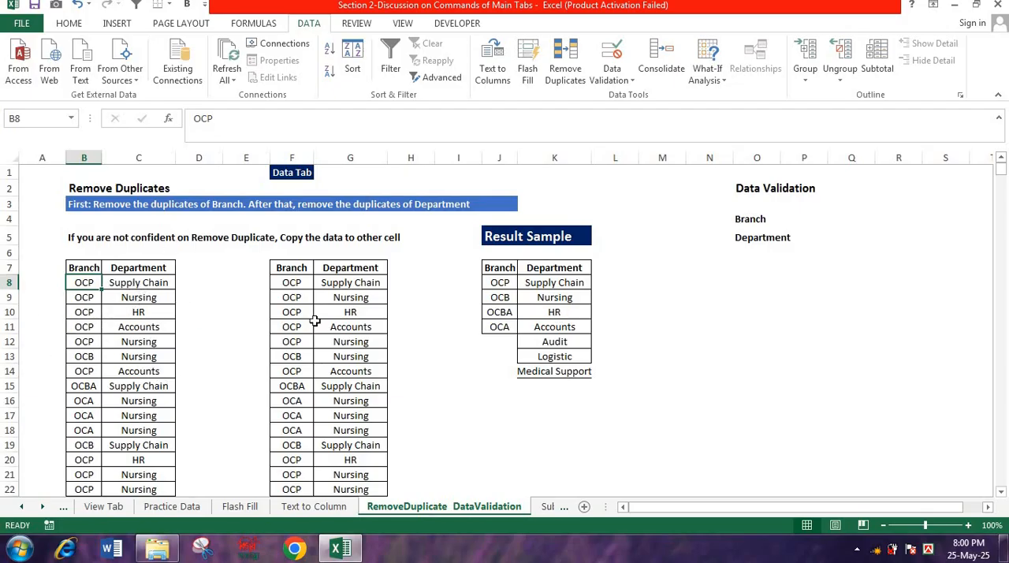
pyautogui.click(138, 339)
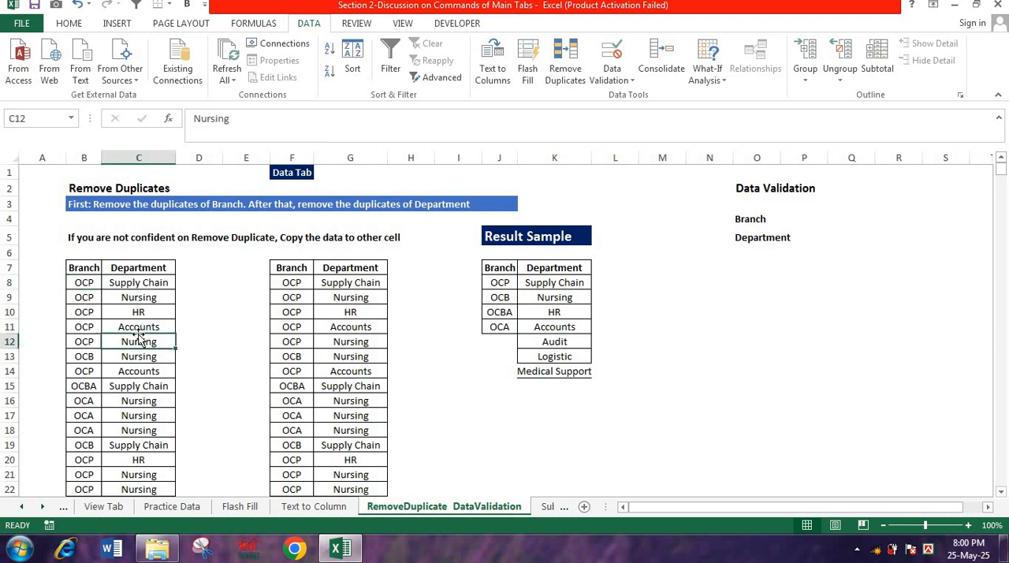
pyautogui.click(90, 295)
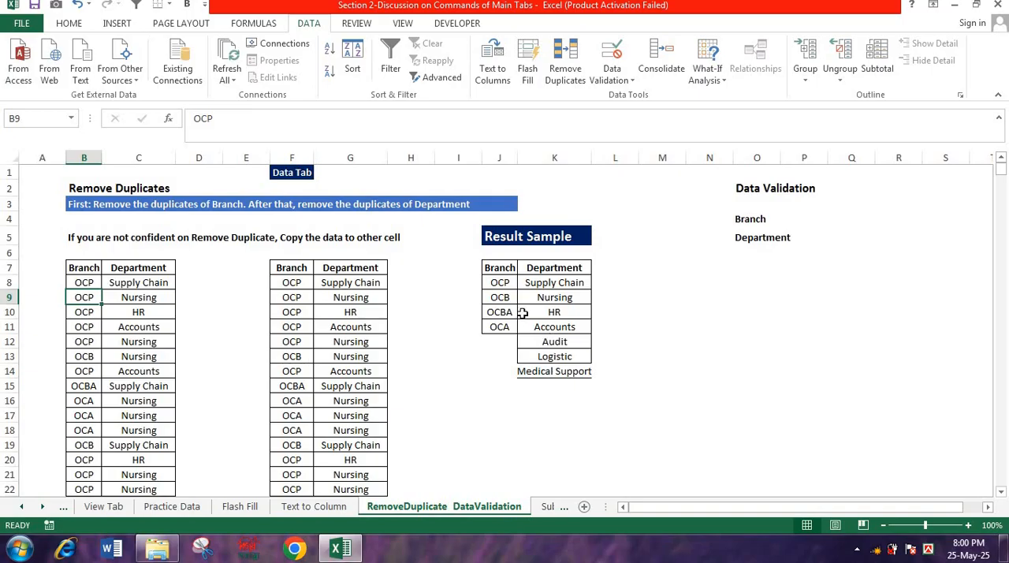
# - Apply All Borders to the Branch and Department cells O4:P5 under Data Validation and widen column P
pyautogui.click(794, 224)
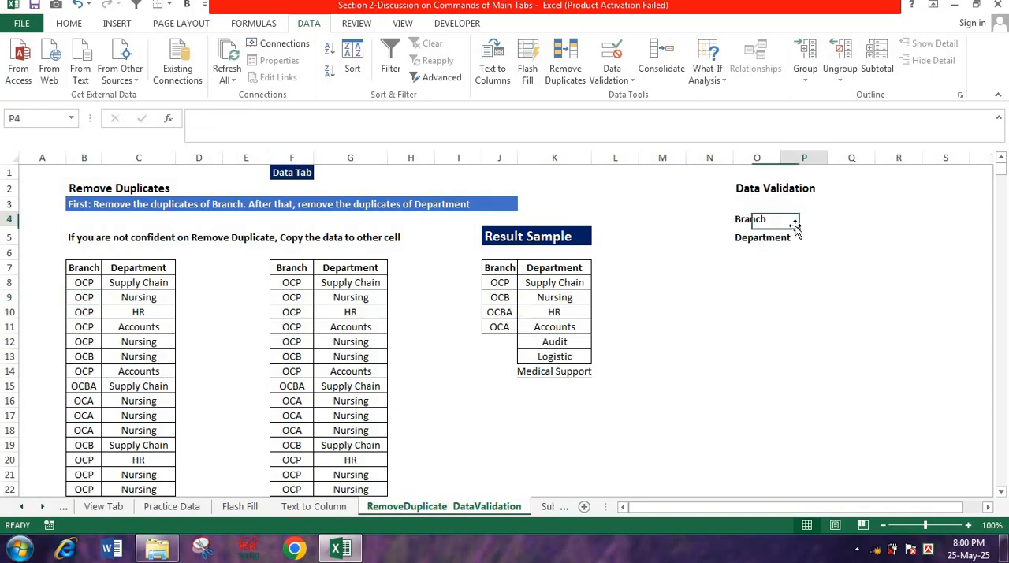
pyautogui.moveTo(759, 220); pyautogui.dragTo(788, 235)
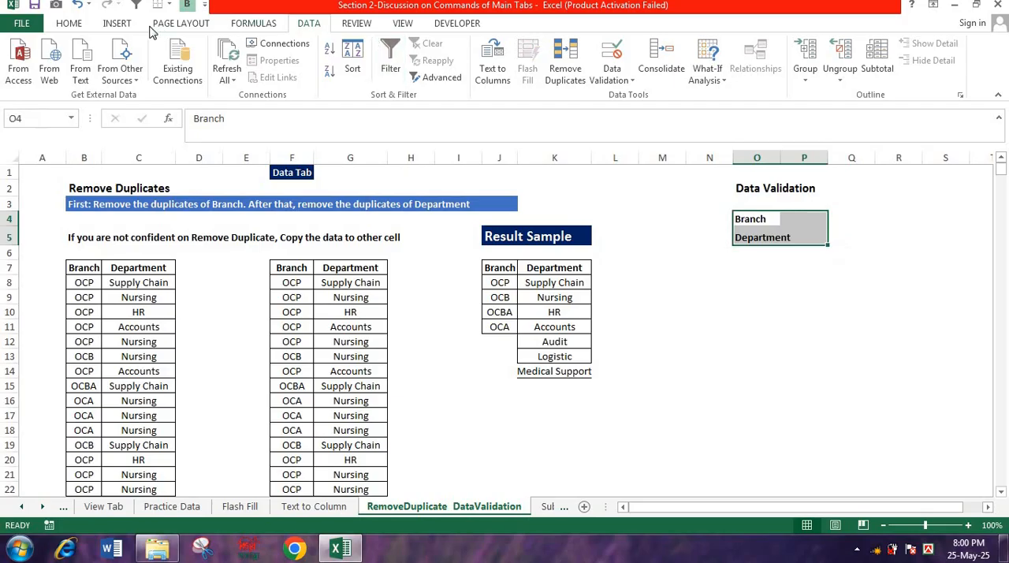
pyautogui.click(69, 24)
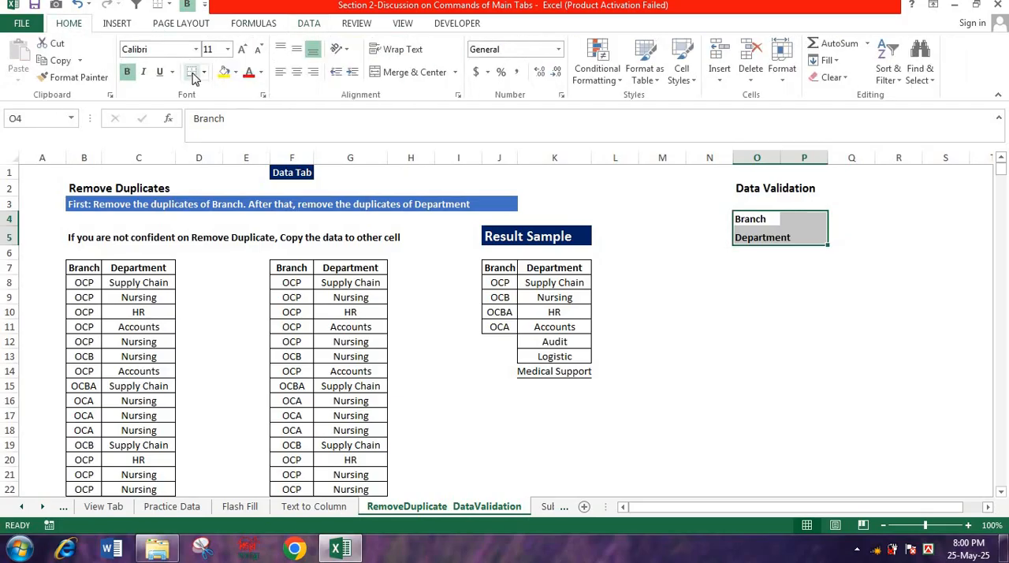
pyautogui.click(203, 72)
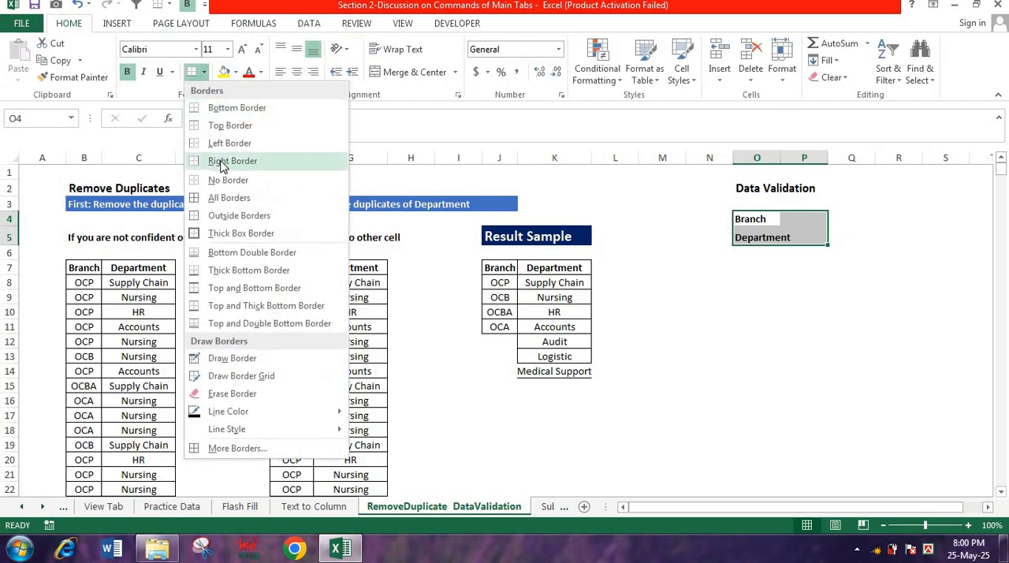
pyautogui.click(236, 199)
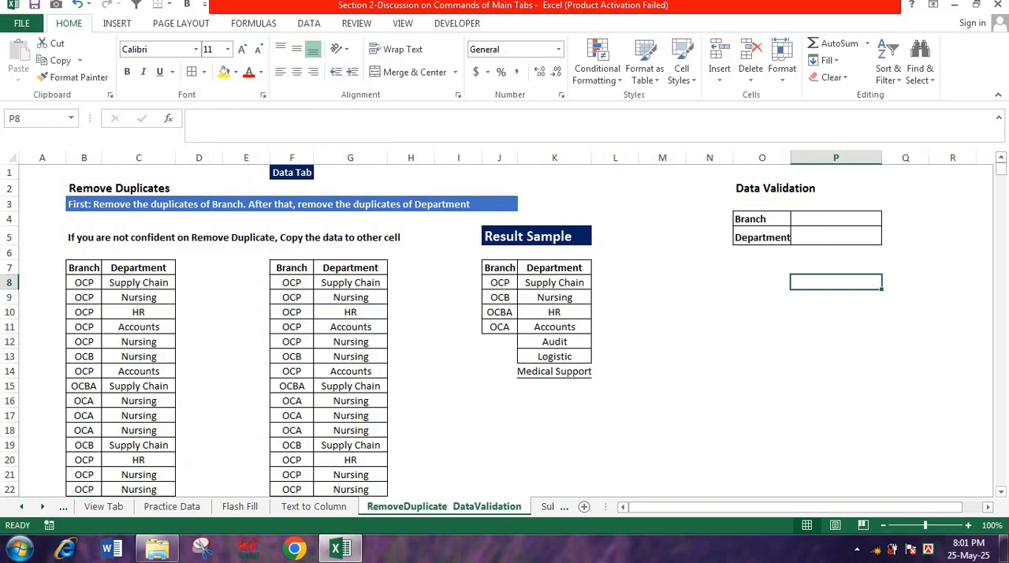
pyautogui.click(836, 219)
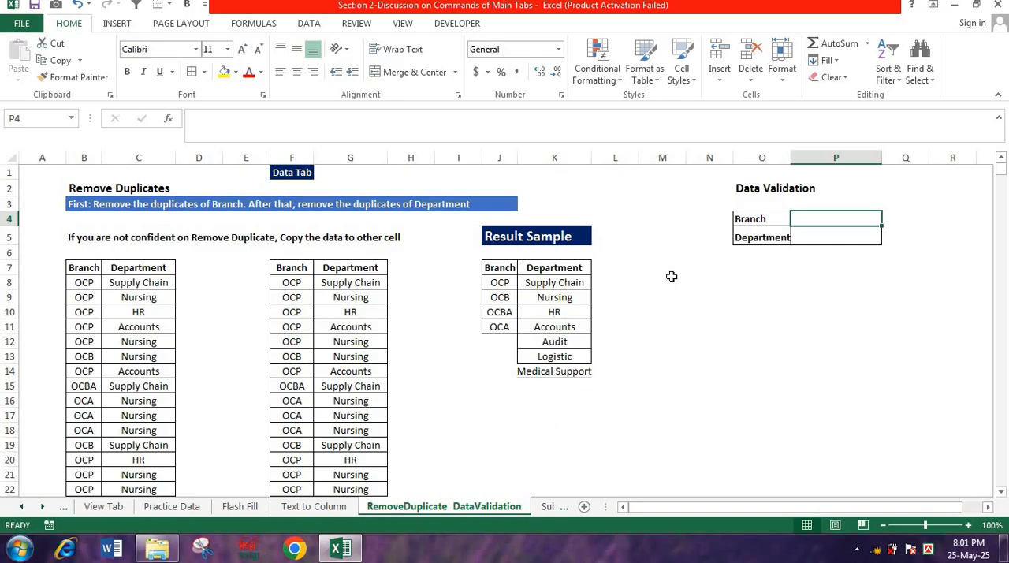
pyautogui.click(779, 354)
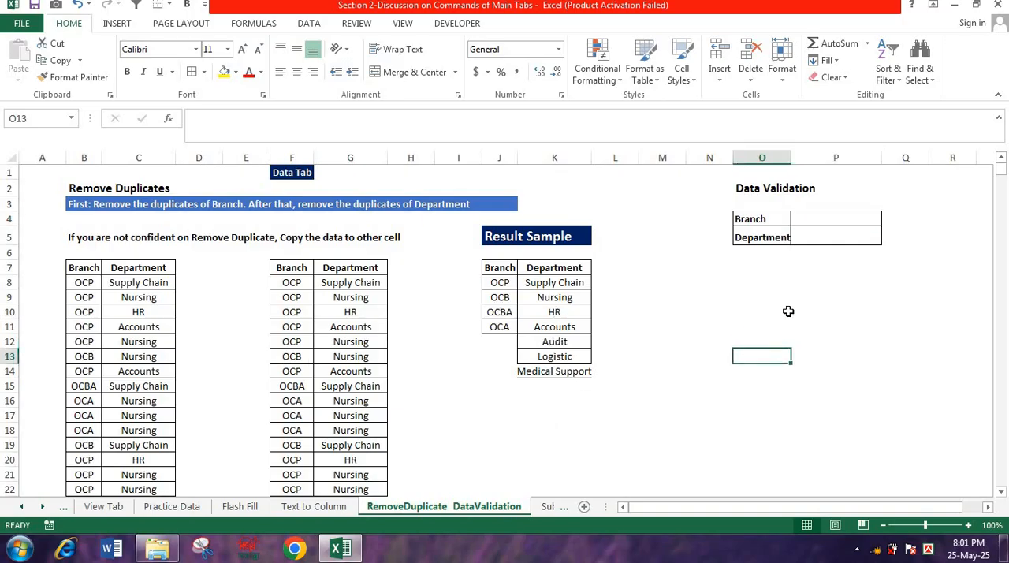
# - Add list data validation to the Branch cell P4, using the sample branches in J8:J11 as the source
pyautogui.click(822, 221)
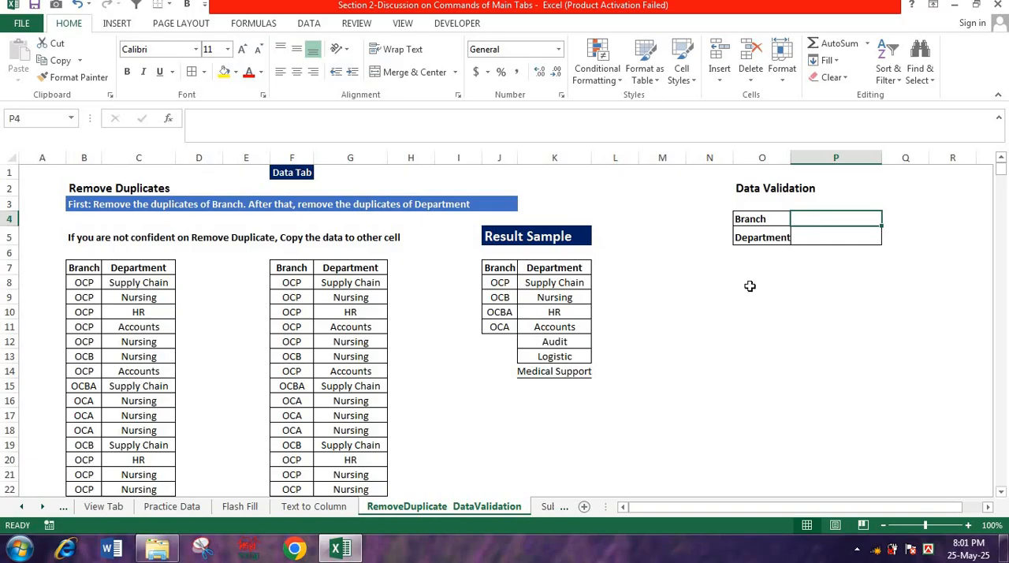
pyautogui.click(302, 23)
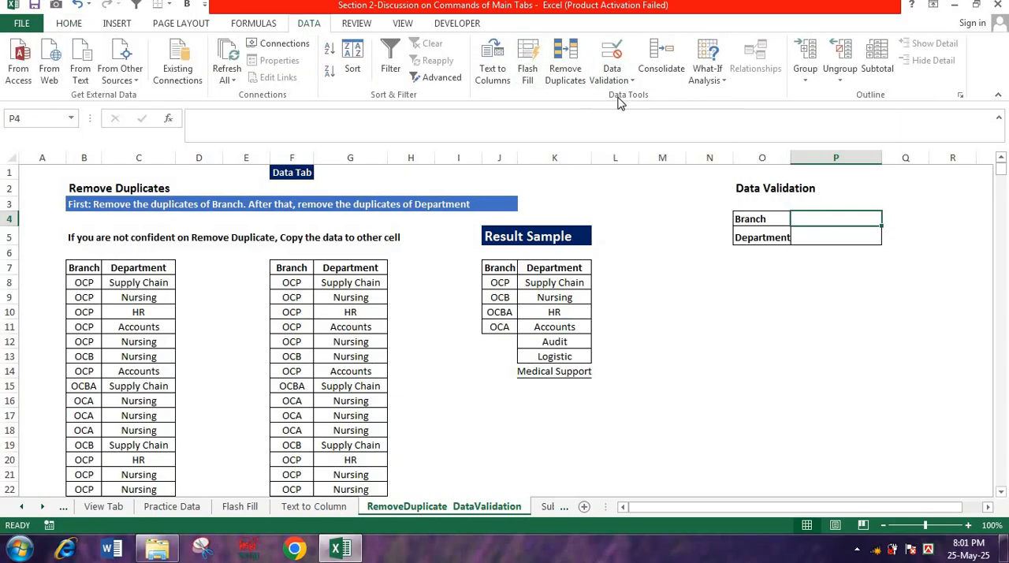
pyautogui.click(608, 70)
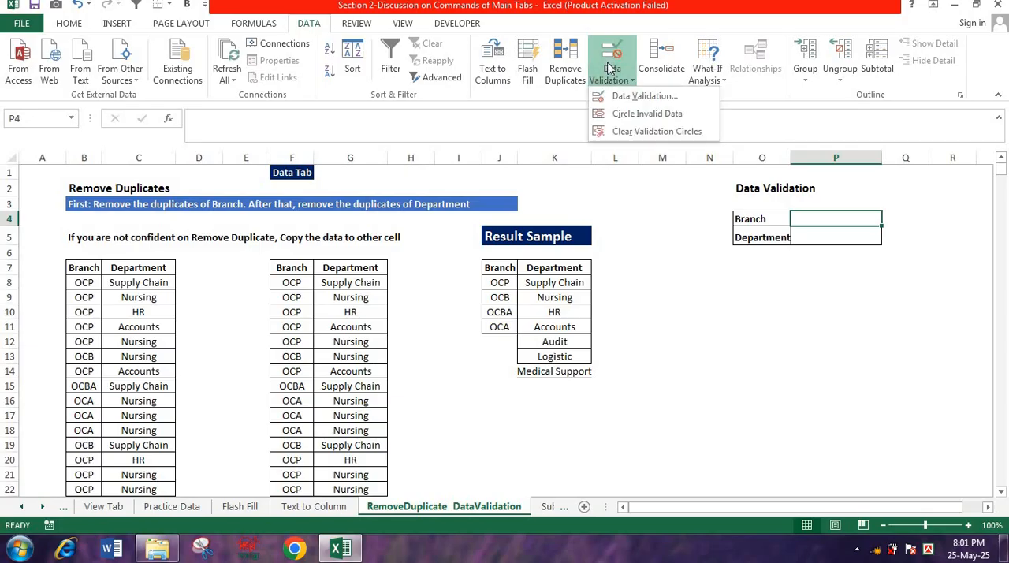
pyautogui.click(645, 96)
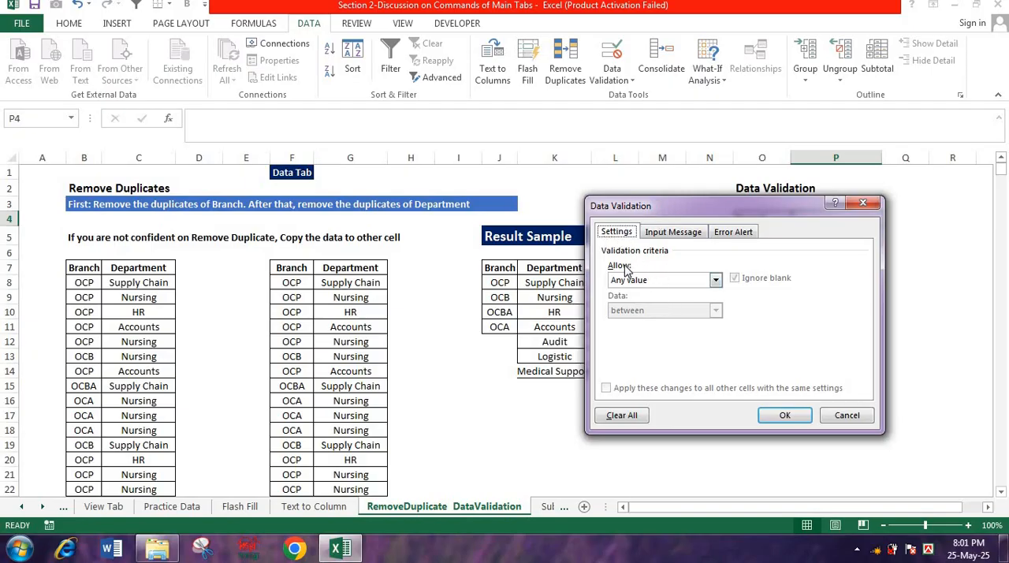
pyautogui.click(716, 280)
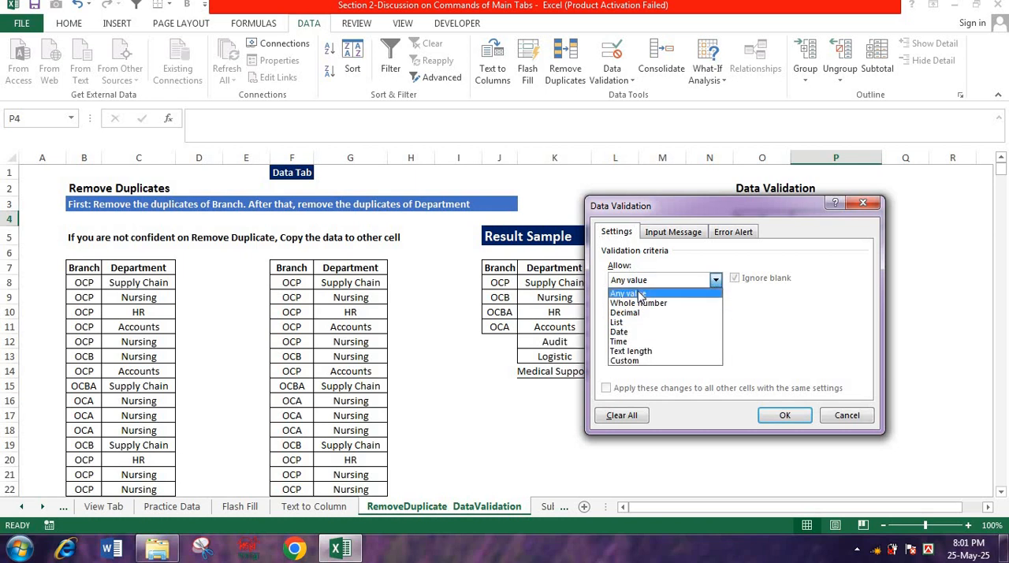
pyautogui.click(623, 325)
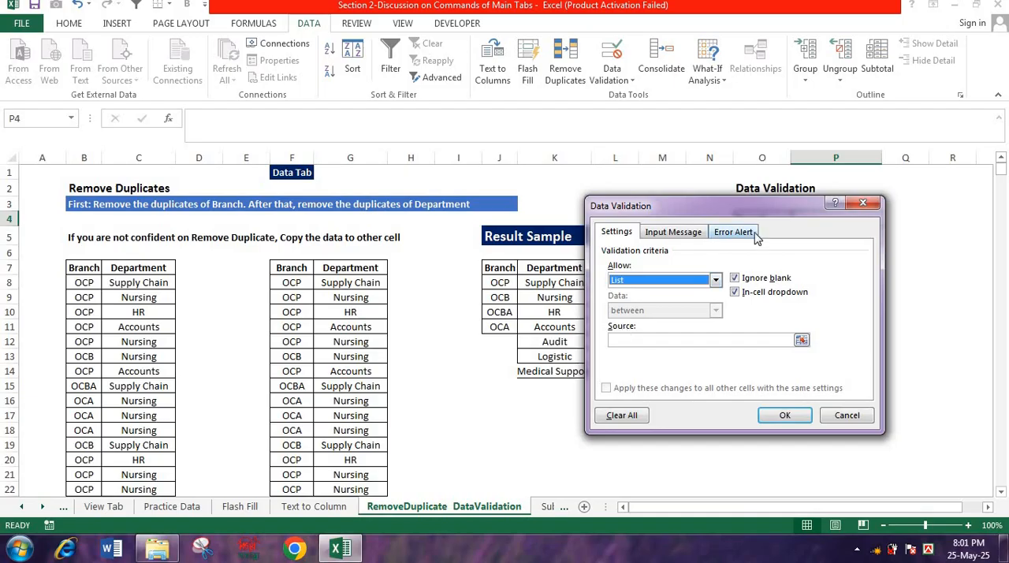
pyautogui.click(647, 340)
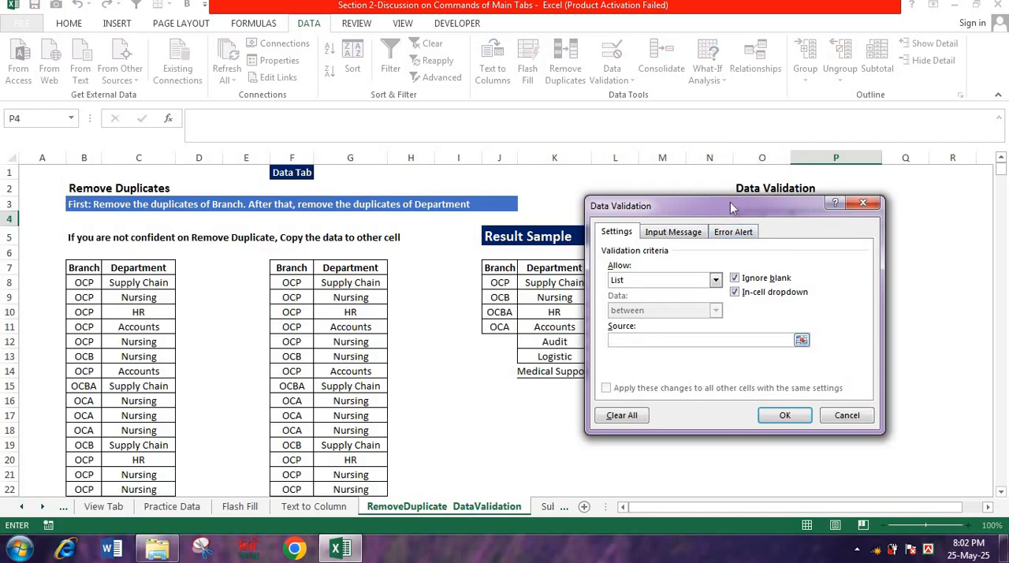
pyautogui.moveTo(731, 202); pyautogui.dragTo(906, 111)
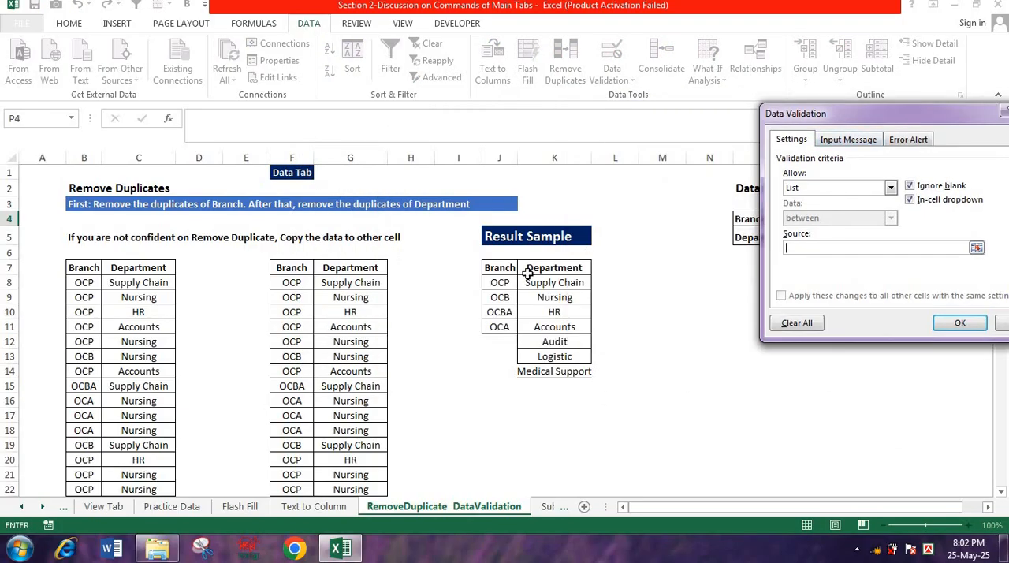
pyautogui.moveTo(505, 282); pyautogui.dragTo(499, 323)
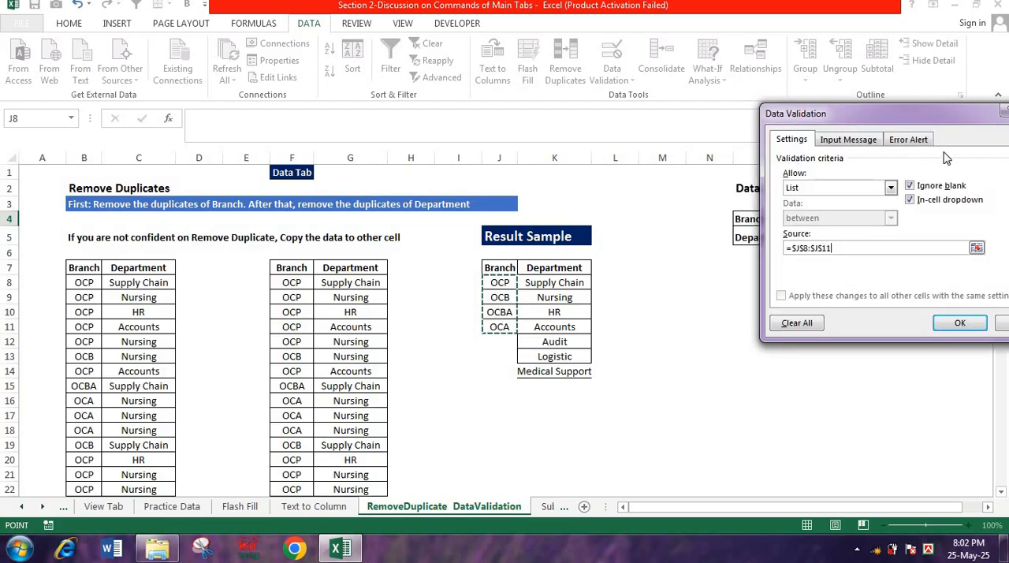
pyautogui.moveTo(940, 118); pyautogui.dragTo(584, 160)
pyautogui.click(604, 364)
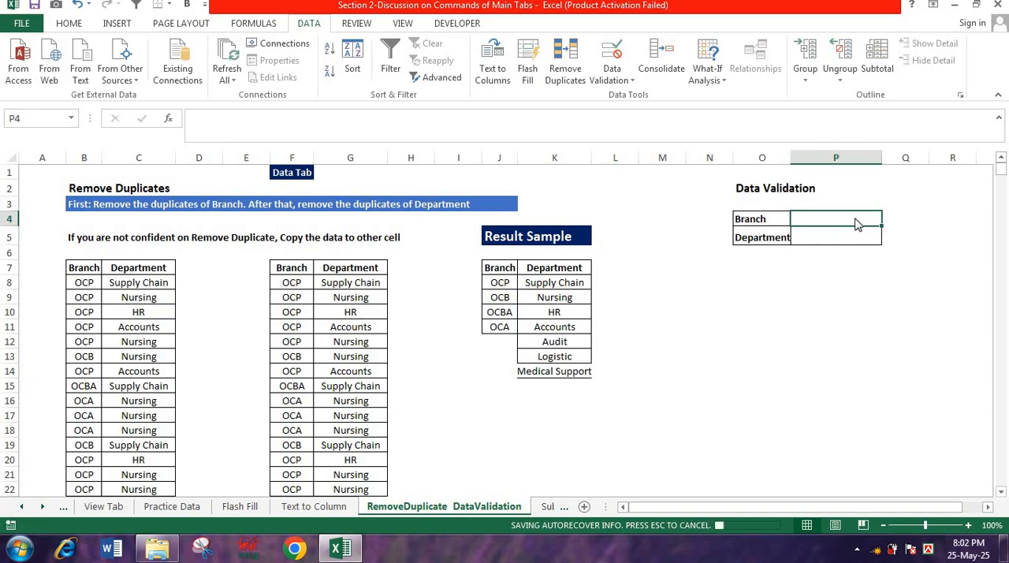
# - Try the Branch drop-down in P4 by choosing OCP first, and end with OCB selected
pyautogui.click(889, 221)
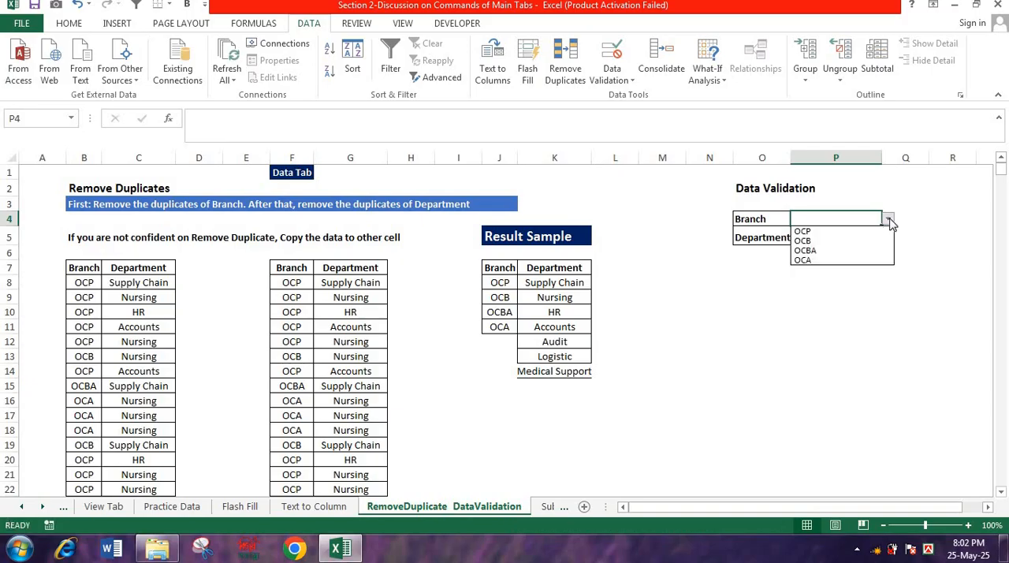
pyautogui.click(829, 234)
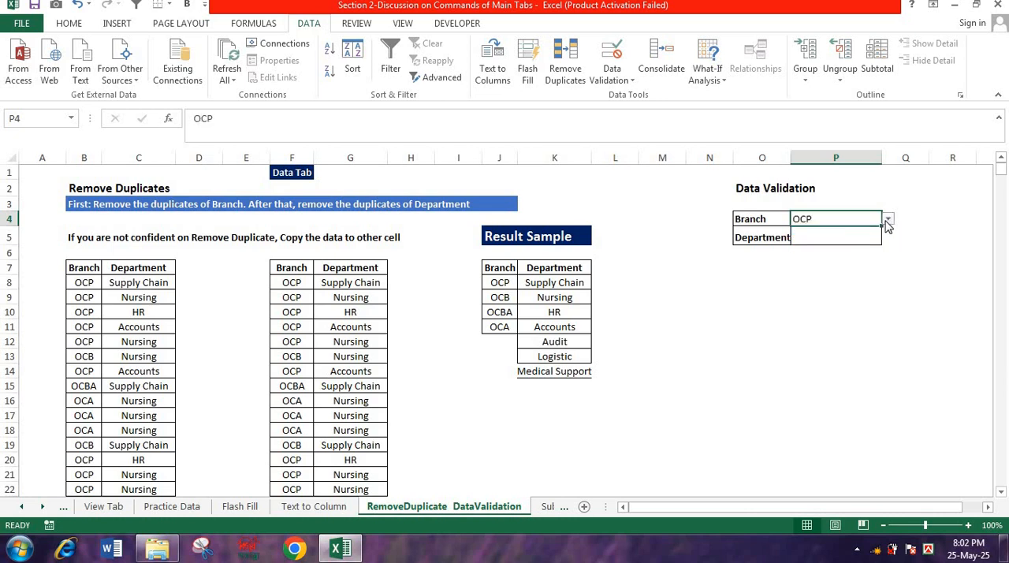
pyautogui.click(891, 224)
pyautogui.click(828, 240)
# - Widen column O slightly so the Department label fits within its cell
pyautogui.click(828, 237)
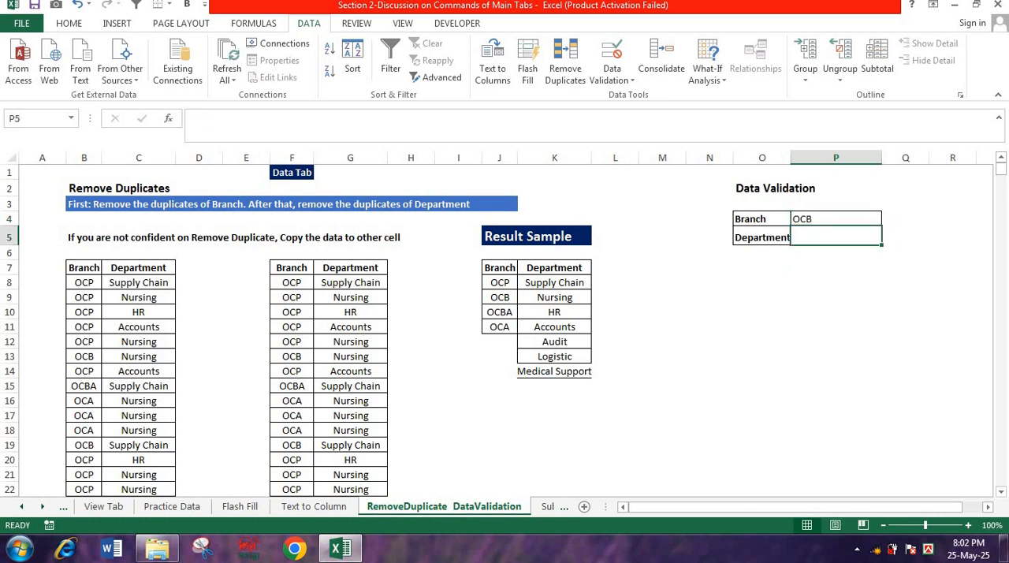
pyautogui.moveTo(791, 152); pyautogui.dragTo(798, 151)
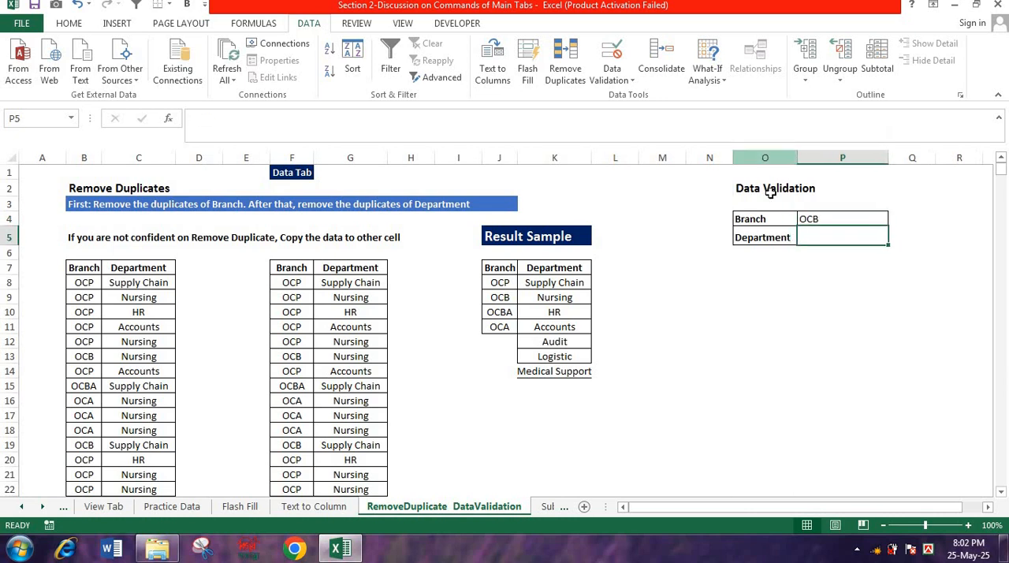
pyautogui.click(801, 320)
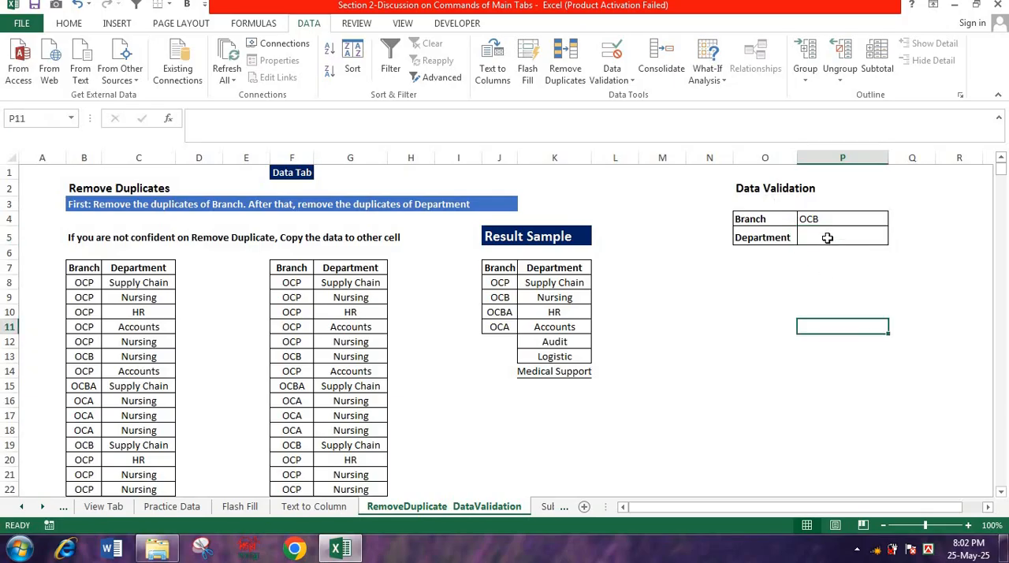
# - Add list data validation to the Department cell P5, using the sample departments in K8:K14 as the source
pyautogui.click(827, 237)
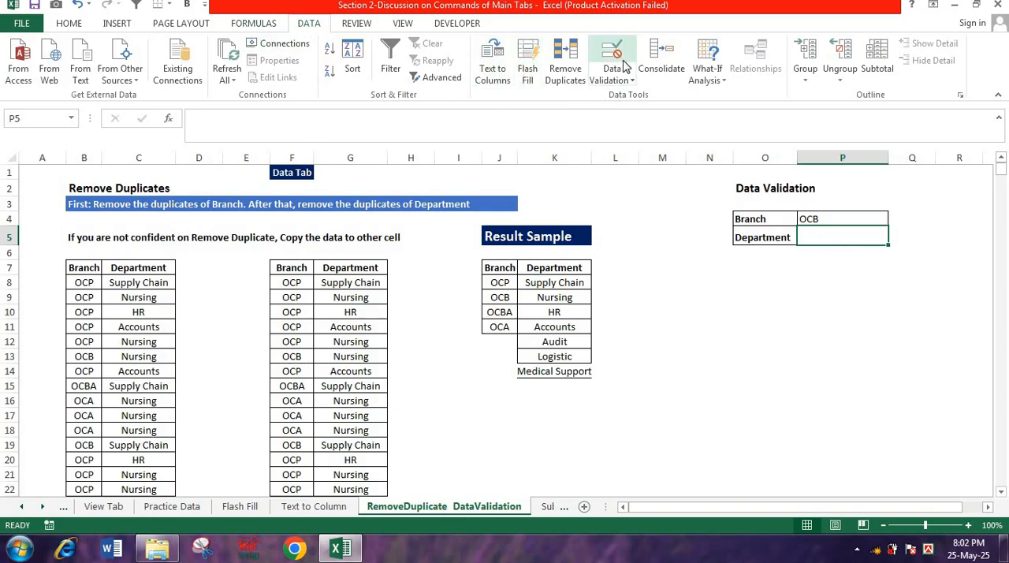
pyautogui.click(631, 80)
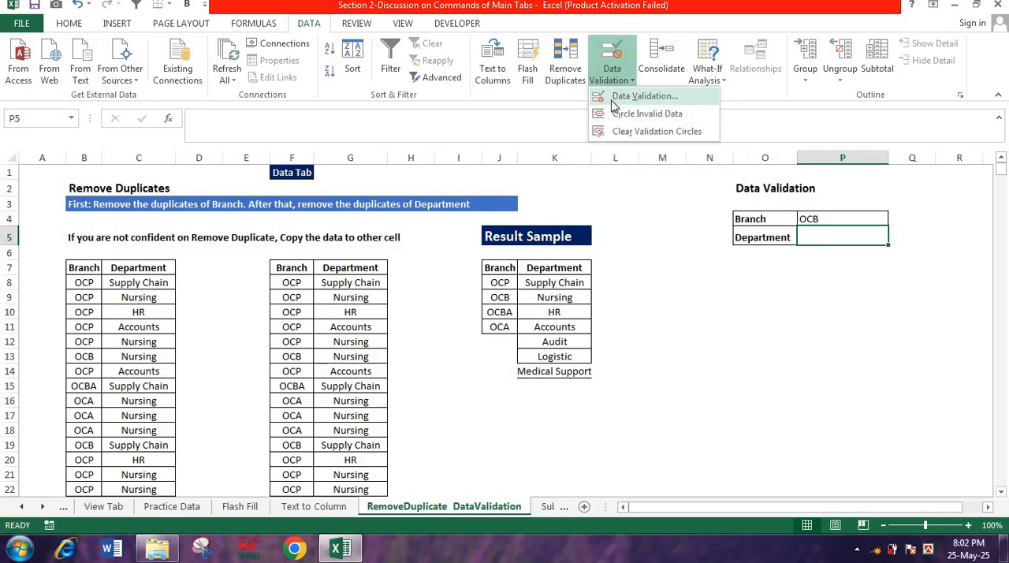
pyautogui.click(616, 97)
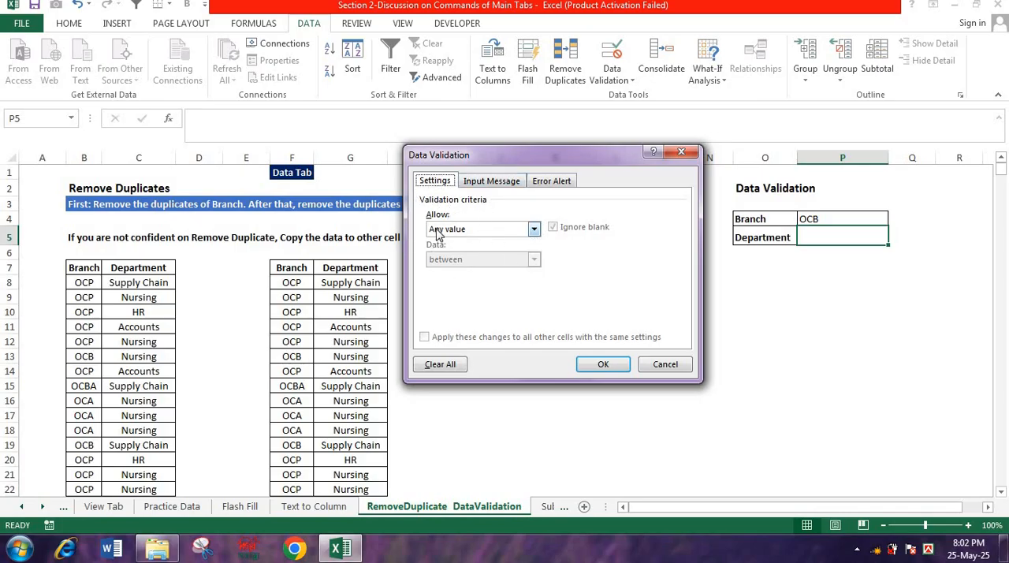
pyautogui.click(534, 229)
pyautogui.click(461, 273)
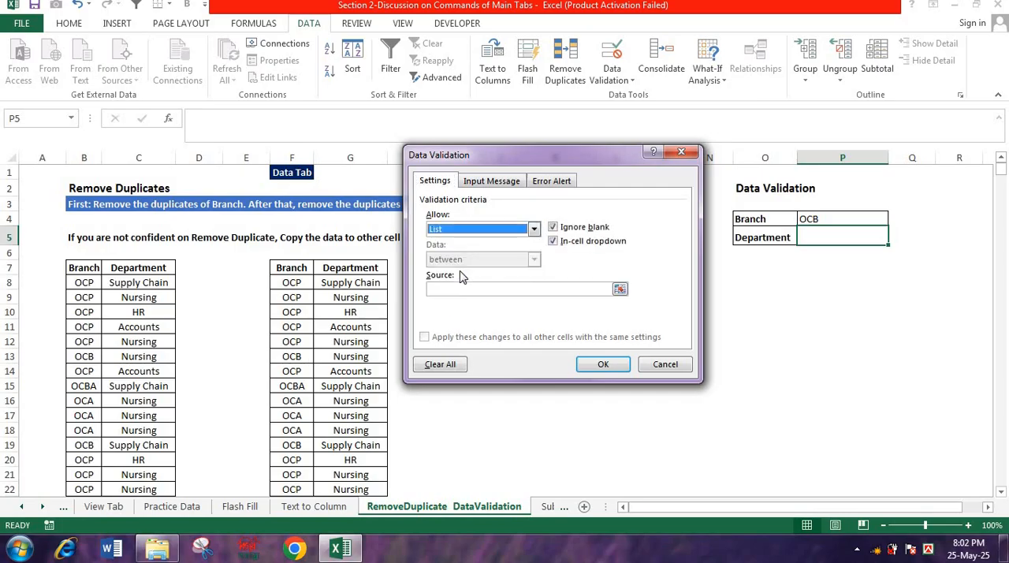
pyautogui.click(516, 288)
pyautogui.moveTo(556, 154); pyautogui.dragTo(329, 99)
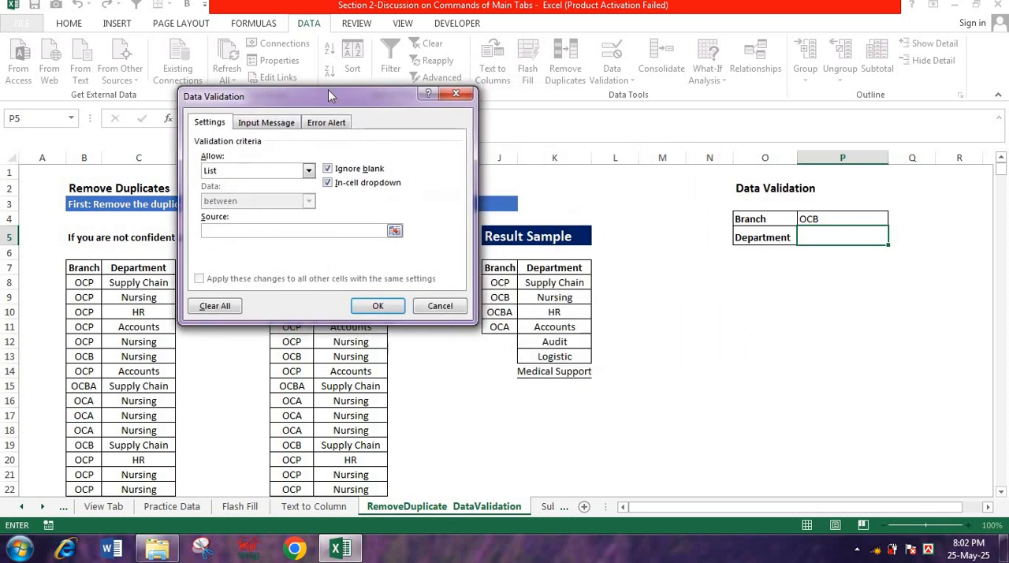
pyautogui.moveTo(542, 282); pyautogui.dragTo(542, 376)
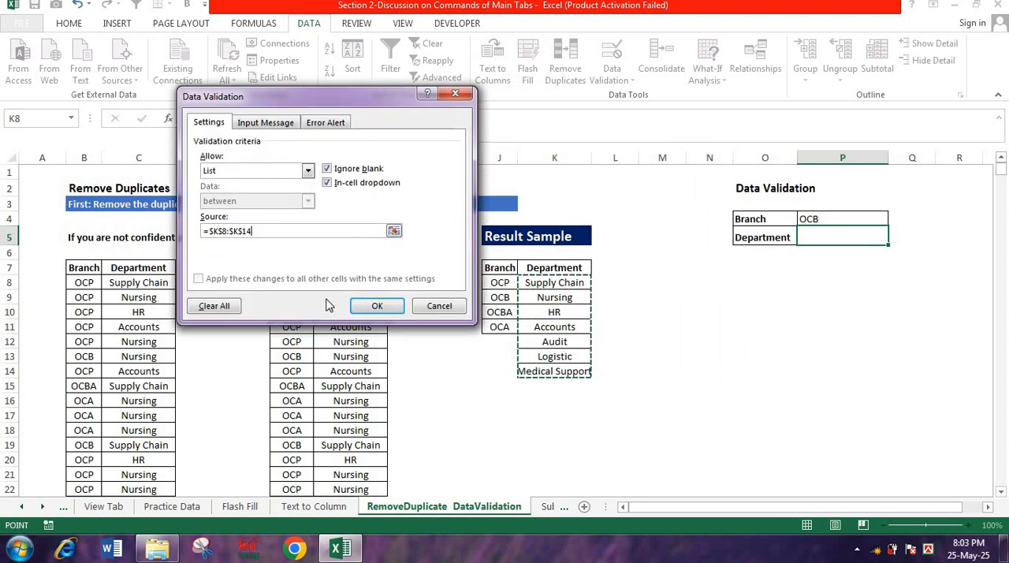
pyautogui.click(377, 306)
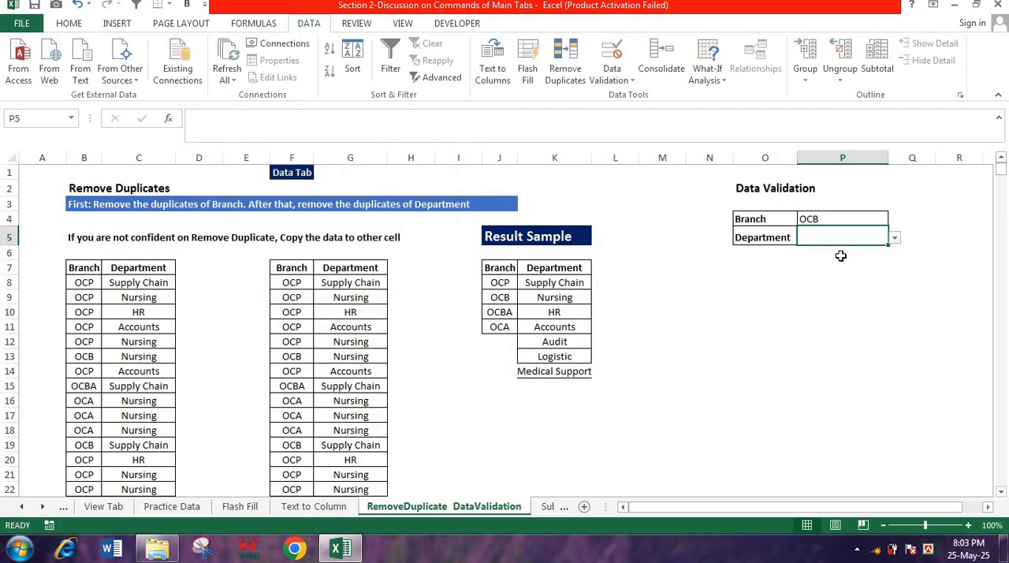
pyautogui.click(872, 282)
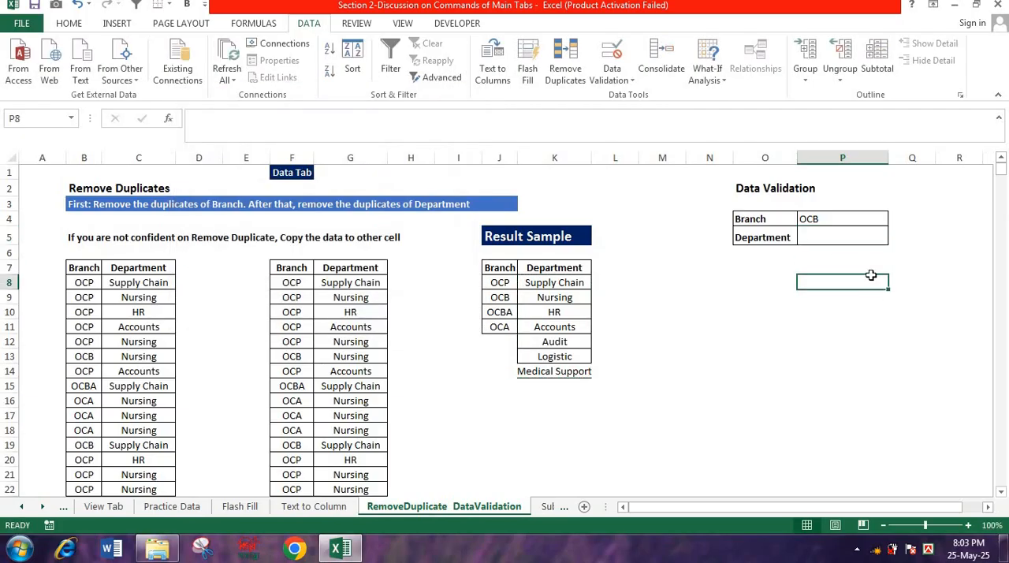
# - Try the Department drop-down in P5 by choosing Medical Support first, and end with Audit selected
pyautogui.click(851, 238)
pyautogui.click(896, 238)
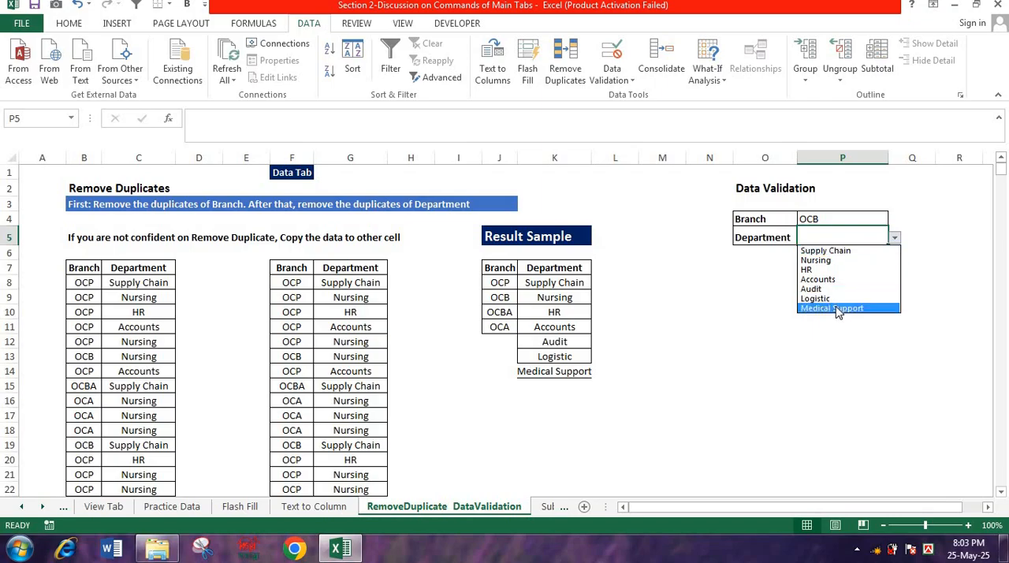
pyautogui.click(836, 307)
pyautogui.click(895, 239)
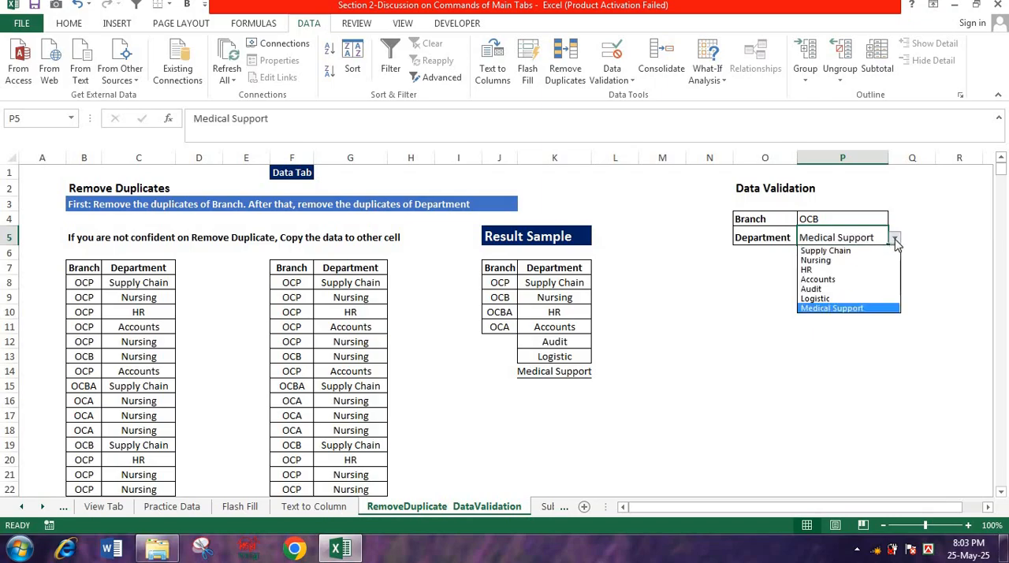
pyautogui.click(836, 289)
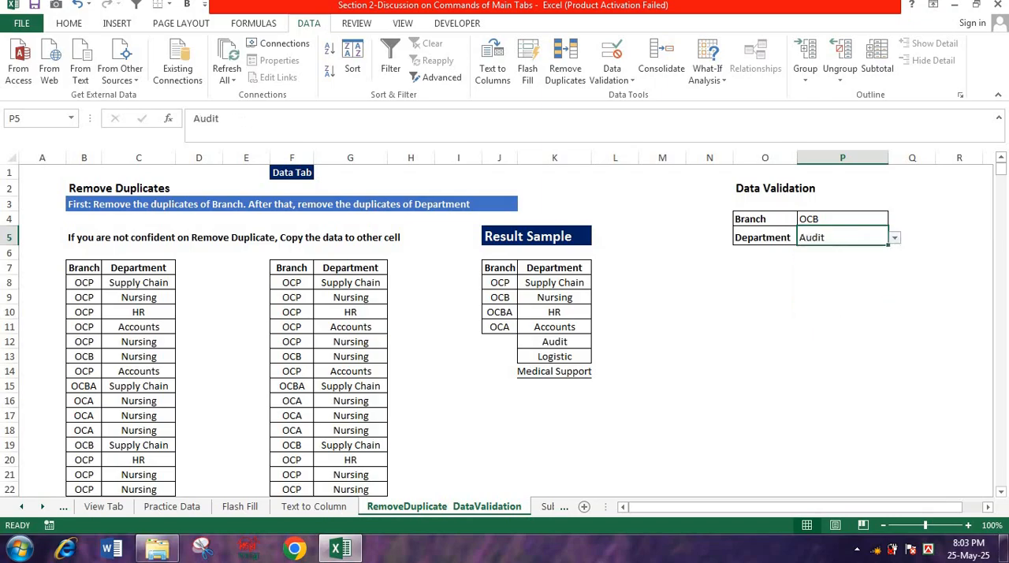
# - Remove duplicates from the Branch and Department table in columns B:C, comparing only the Branch column
pyautogui.click(84, 327)
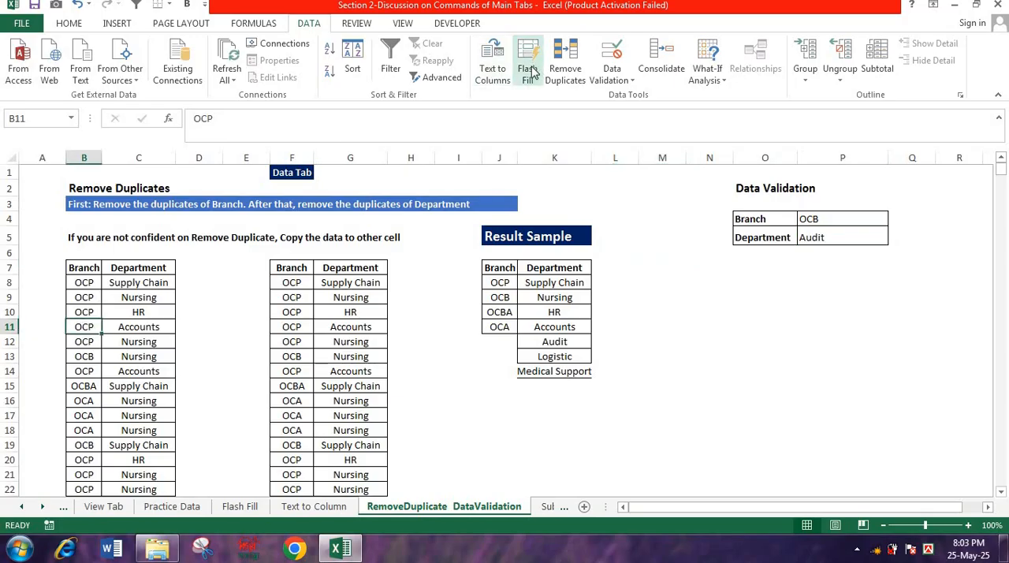
pyautogui.click(565, 67)
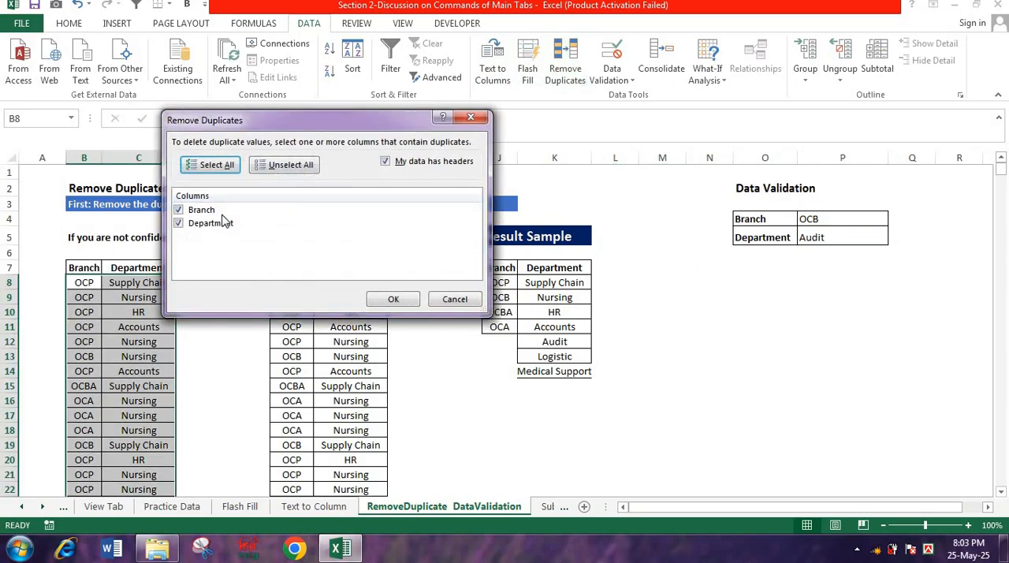
pyautogui.click(180, 224)
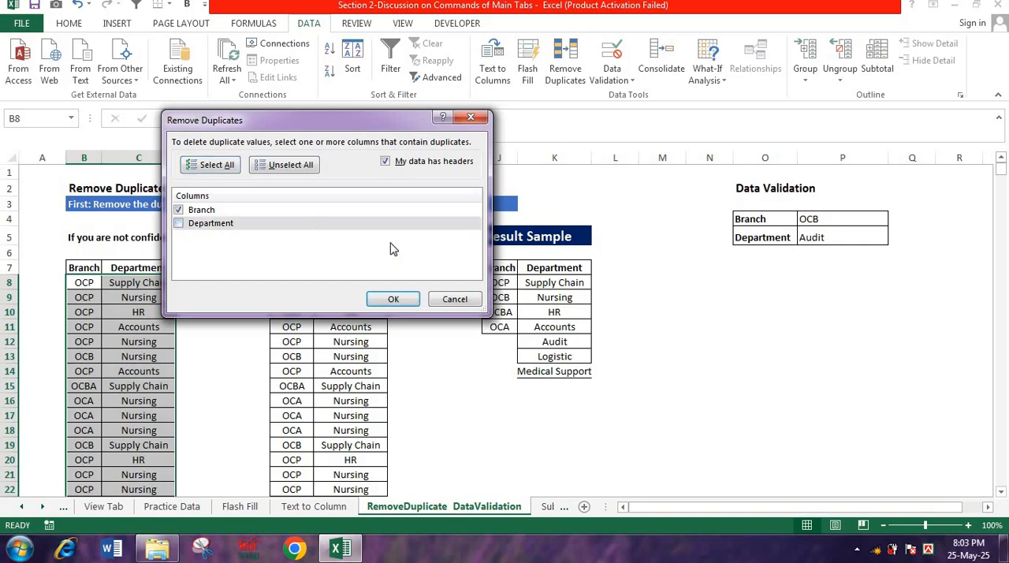
pyautogui.click(392, 298)
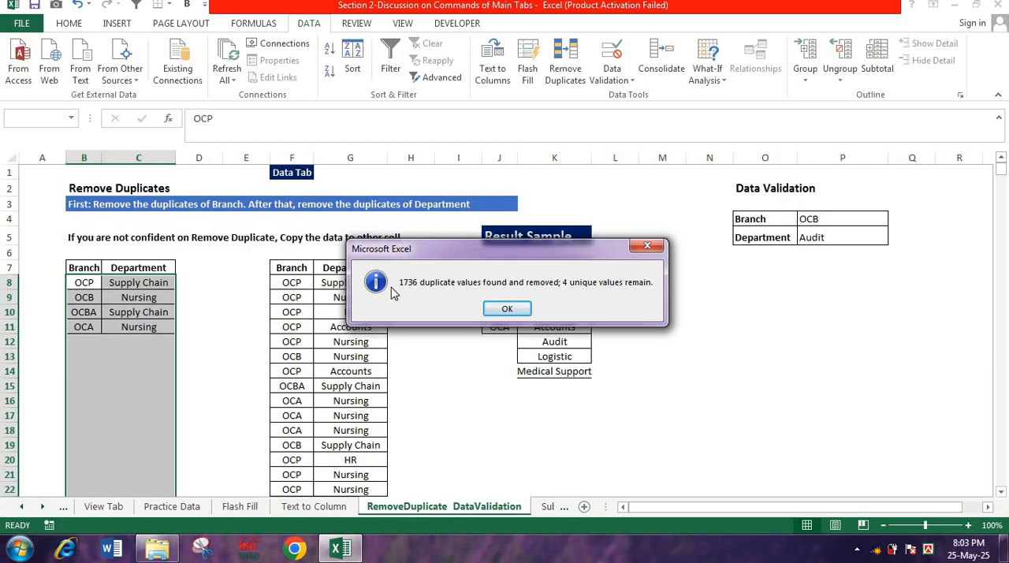
pyautogui.click(647, 245)
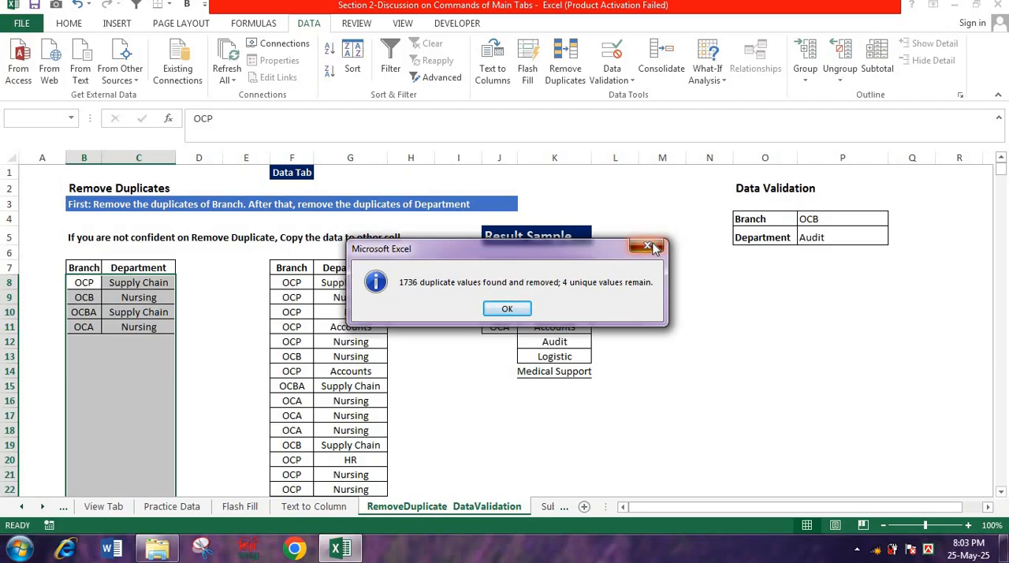
pyautogui.click(87, 326)
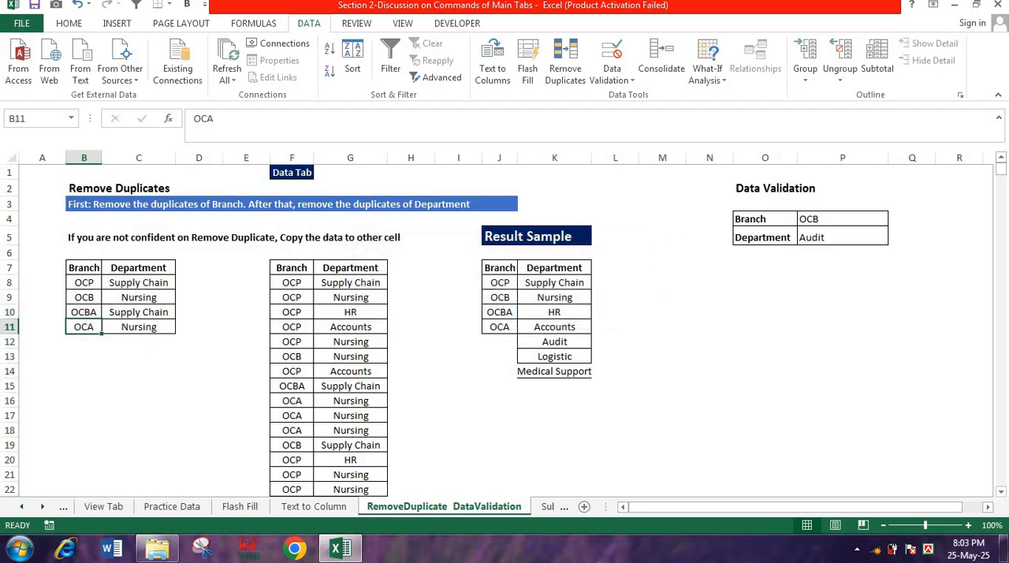
# - Remove duplicates from the copied table in columns F:G, comparing only the Department column, and highlight the unique departments in G8:G14
pyautogui.click(353, 314)
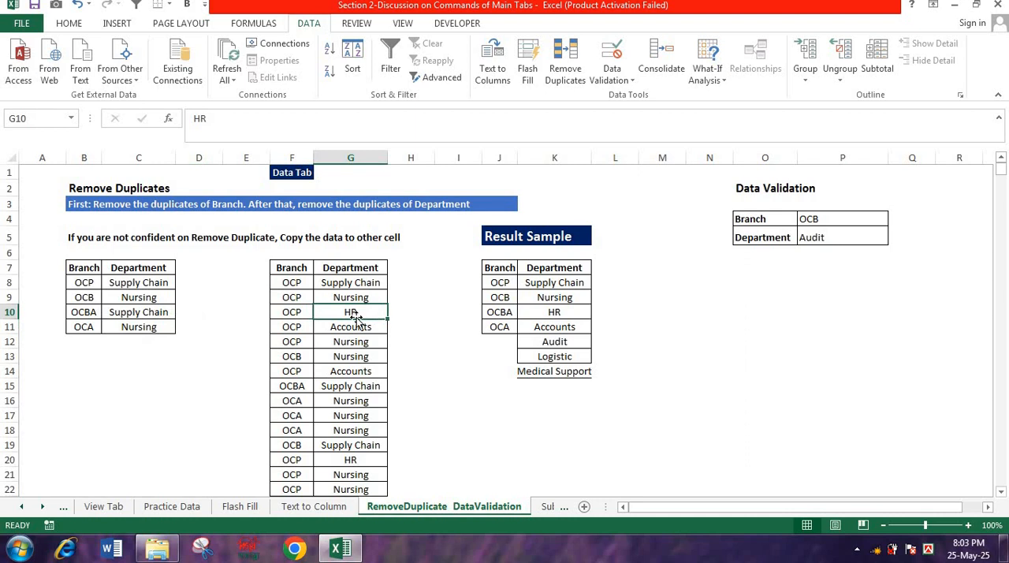
pyautogui.click(565, 63)
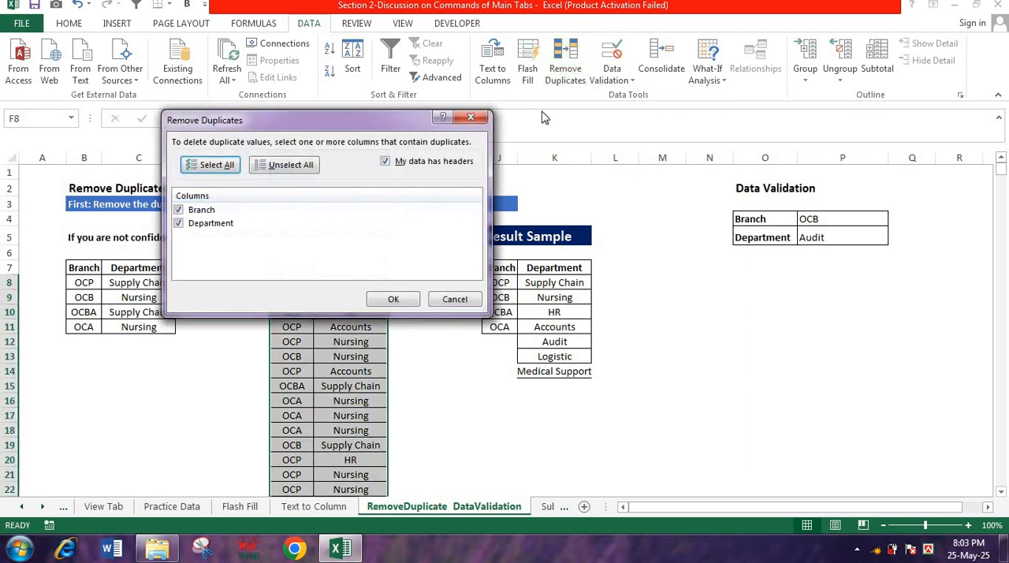
pyautogui.click(180, 210)
pyautogui.click(394, 299)
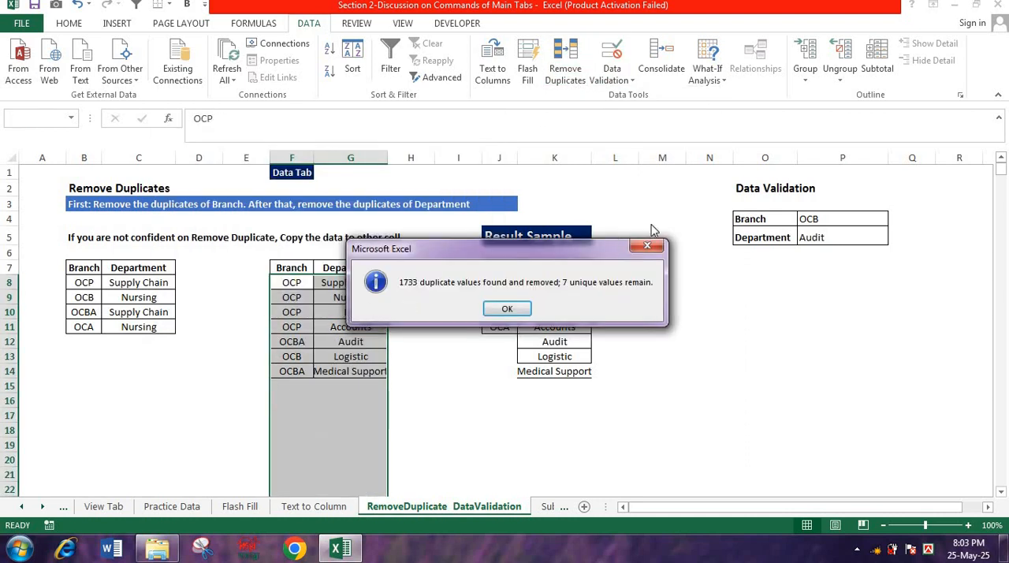
pyautogui.click(649, 245)
pyautogui.click(370, 310)
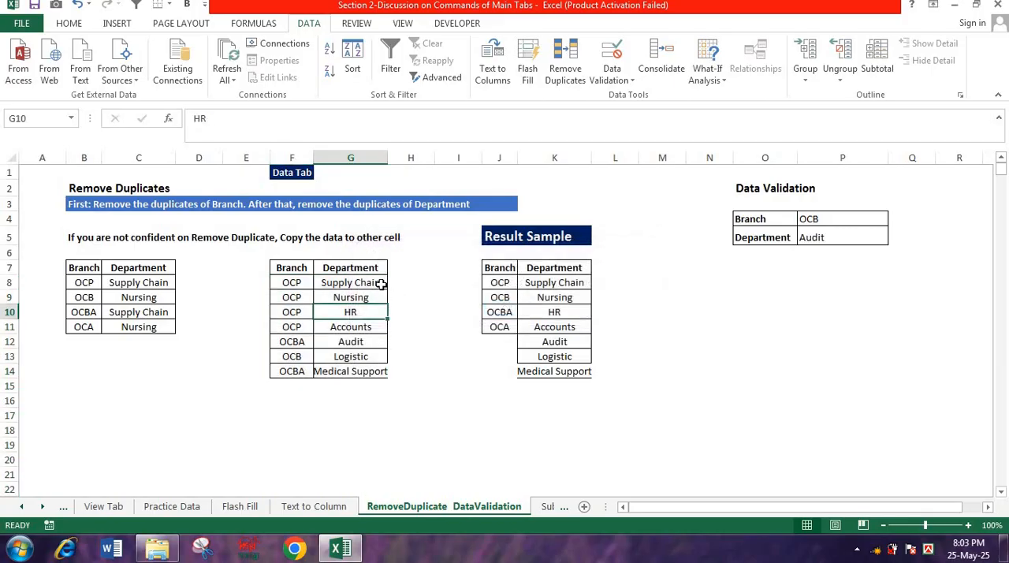
pyautogui.moveTo(382, 284); pyautogui.dragTo(368, 367)
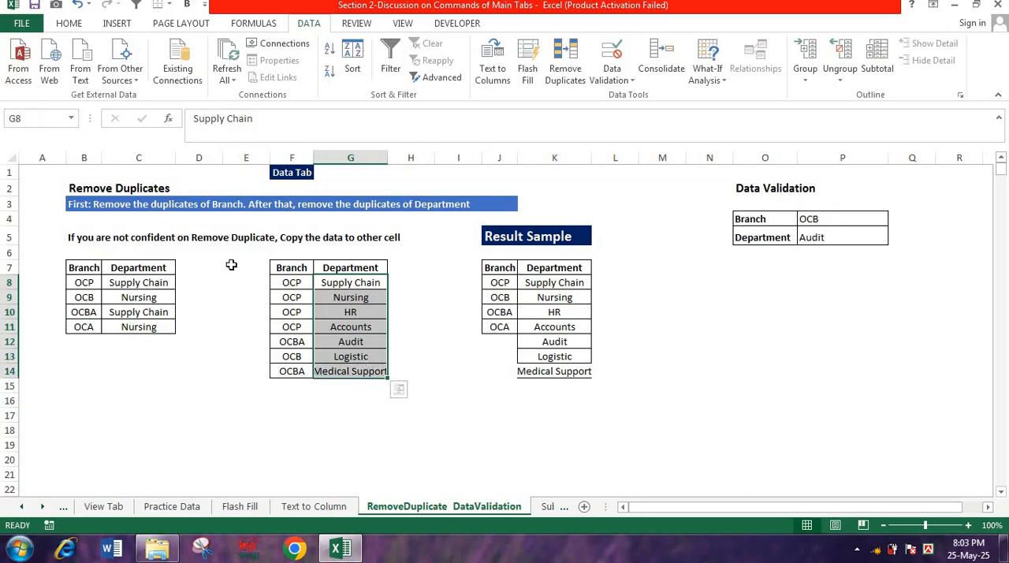
# - Undo both duplicate removals to restore the full Branch and Department tables
pyautogui.click(331, 456)
pyautogui.hotkey('ctrl', 'z')
pyautogui.hotkey('ctrl', 'z')
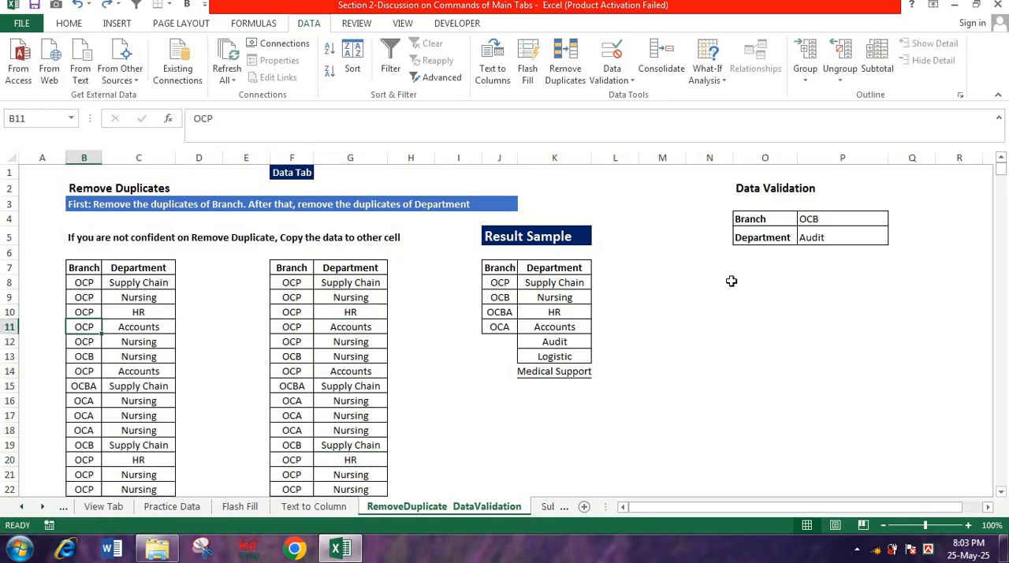